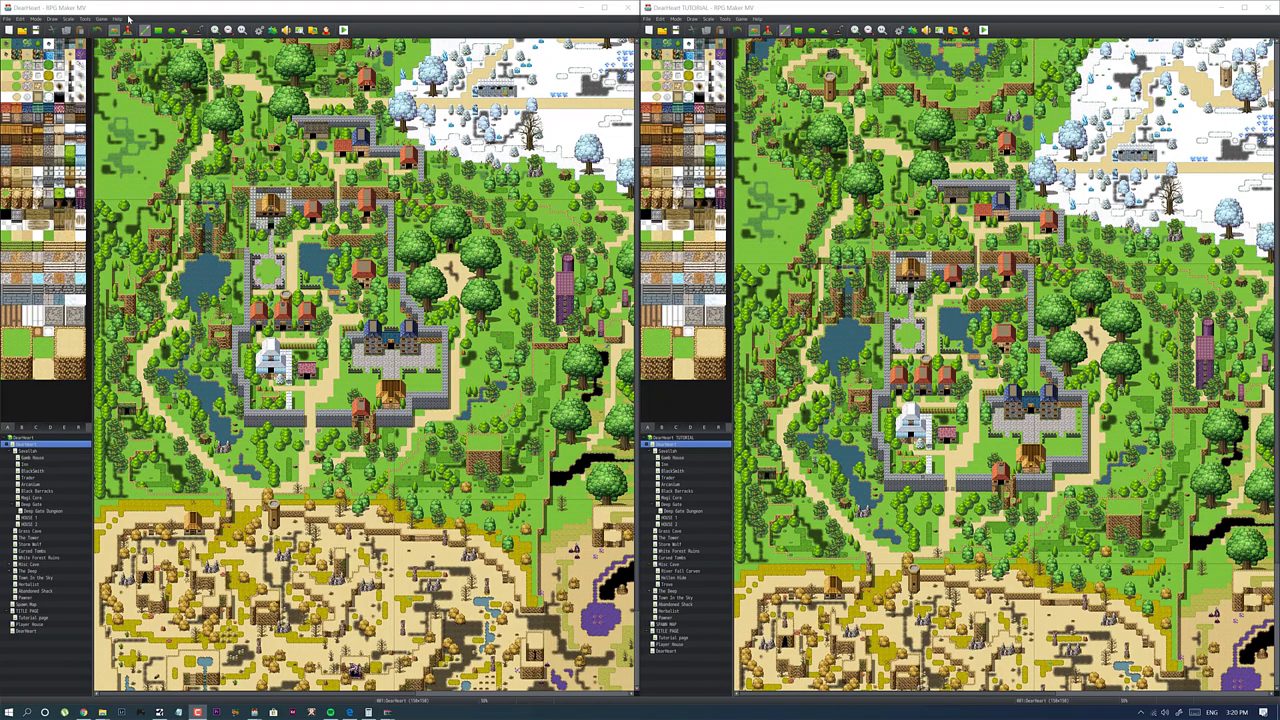
Step: Open the Database in both the original and TUTORIAL projects and show System
click(84, 19)
click(104, 30)
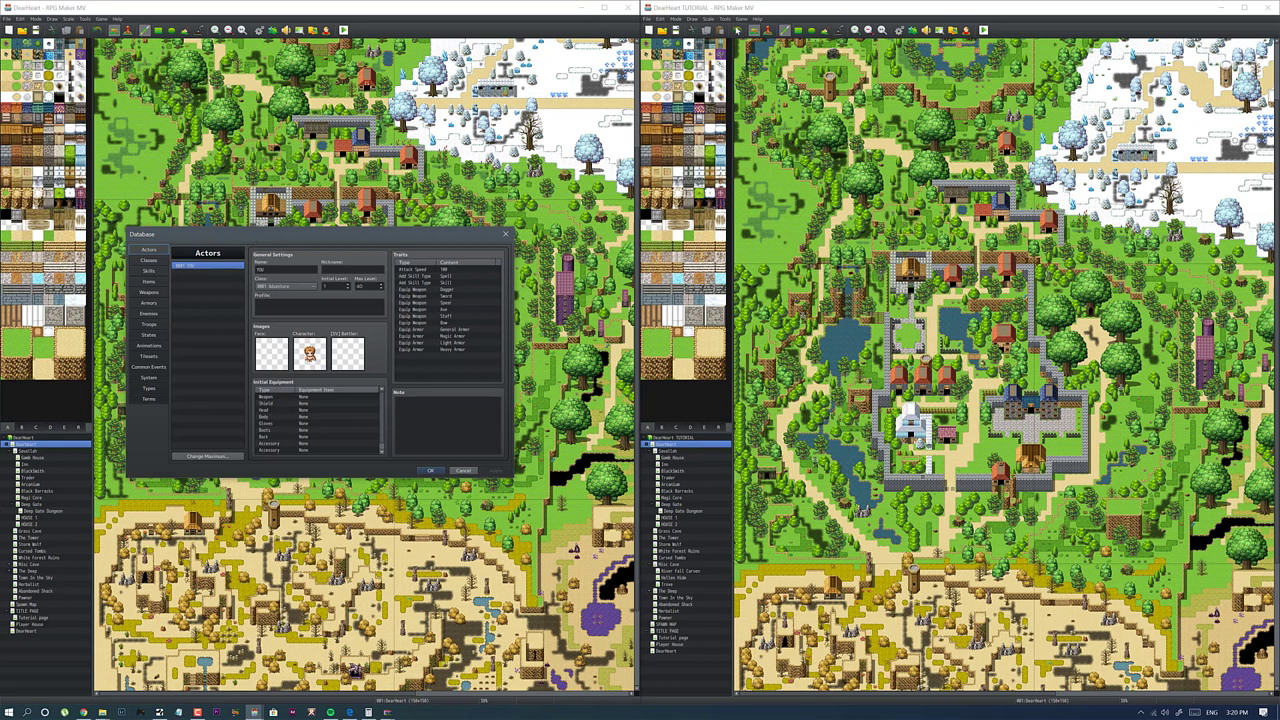
click(724, 19)
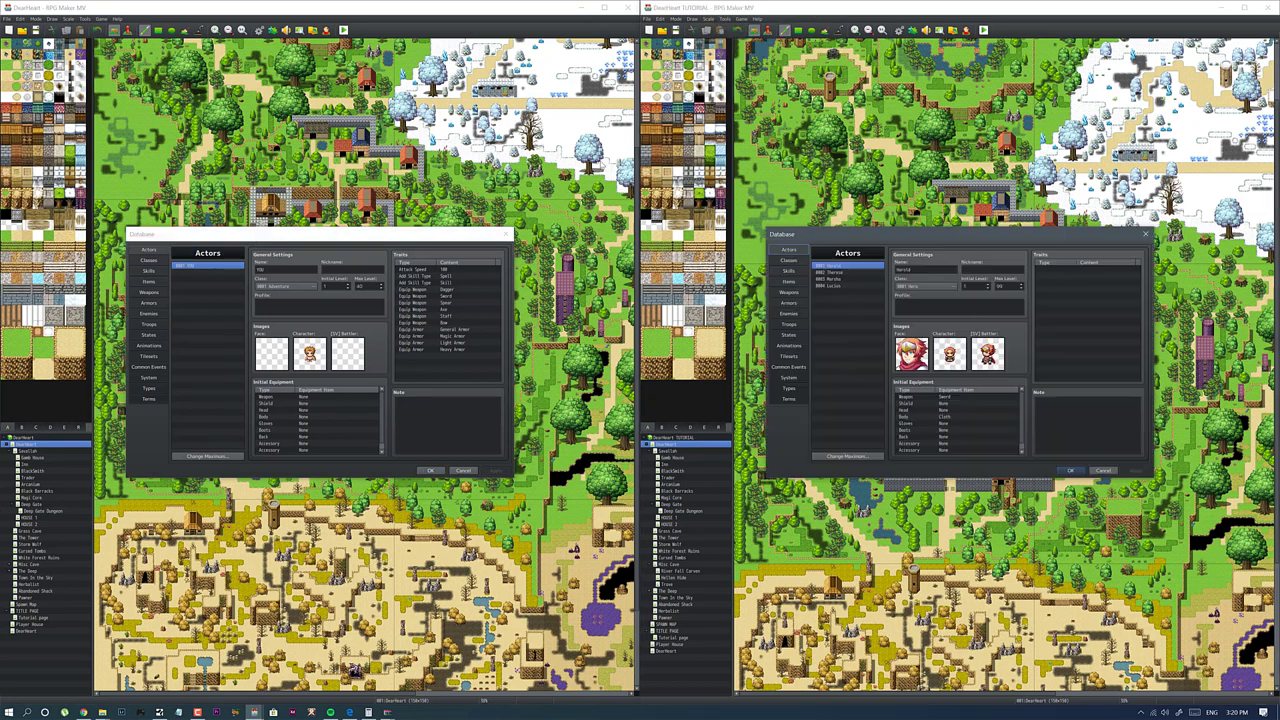
click(744, 30)
click(789, 291)
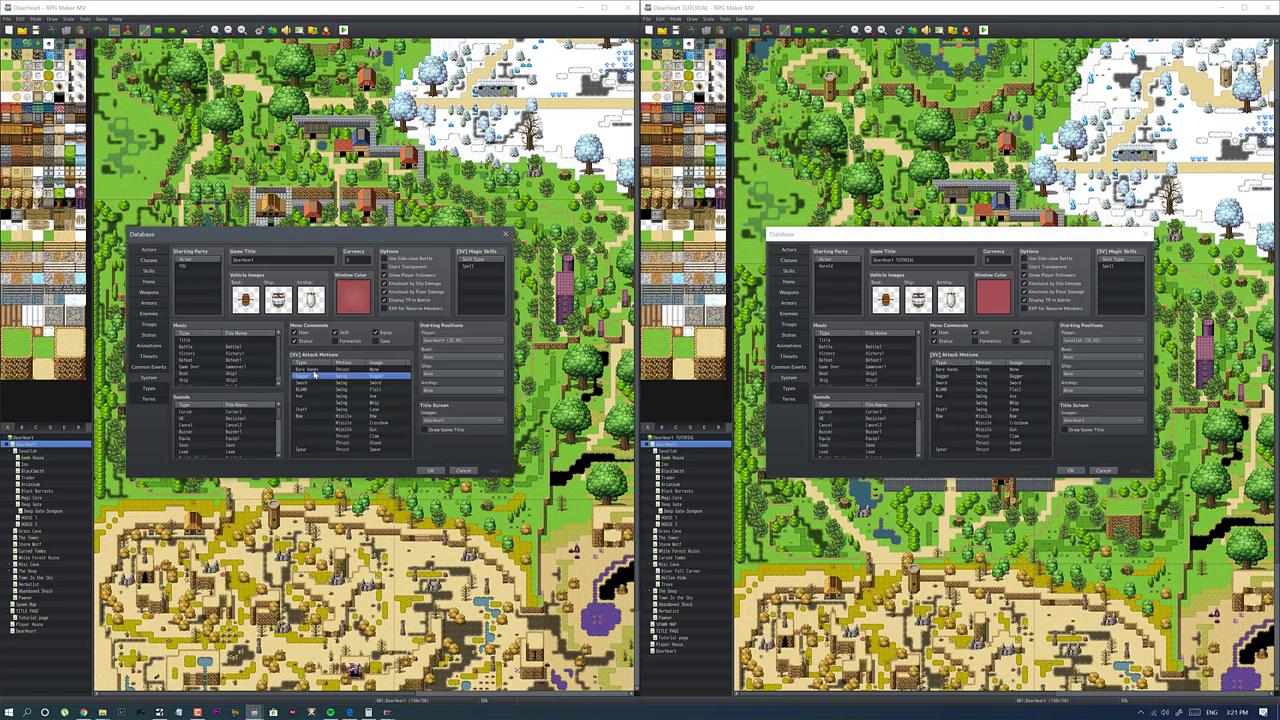
Step: Review the SV attack motions Sword, Flail, Axe, Staff, Bow, Spear and Dagger
click(315, 385)
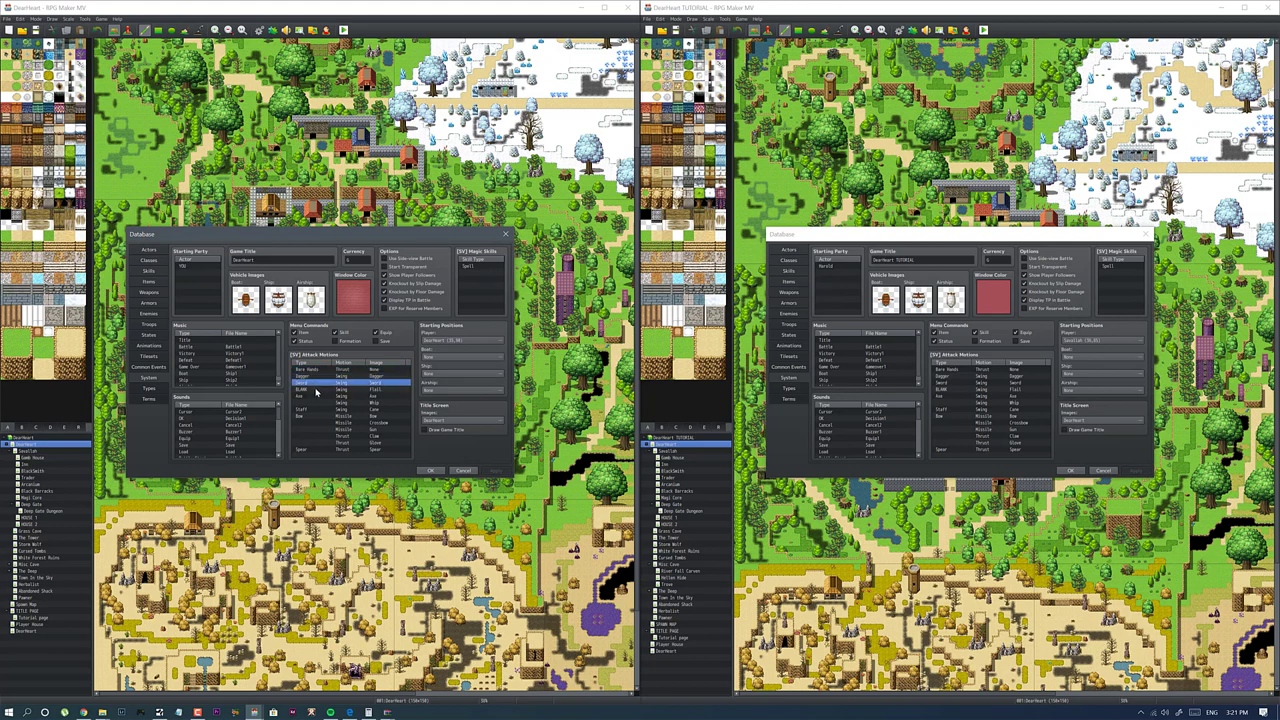
click(318, 391)
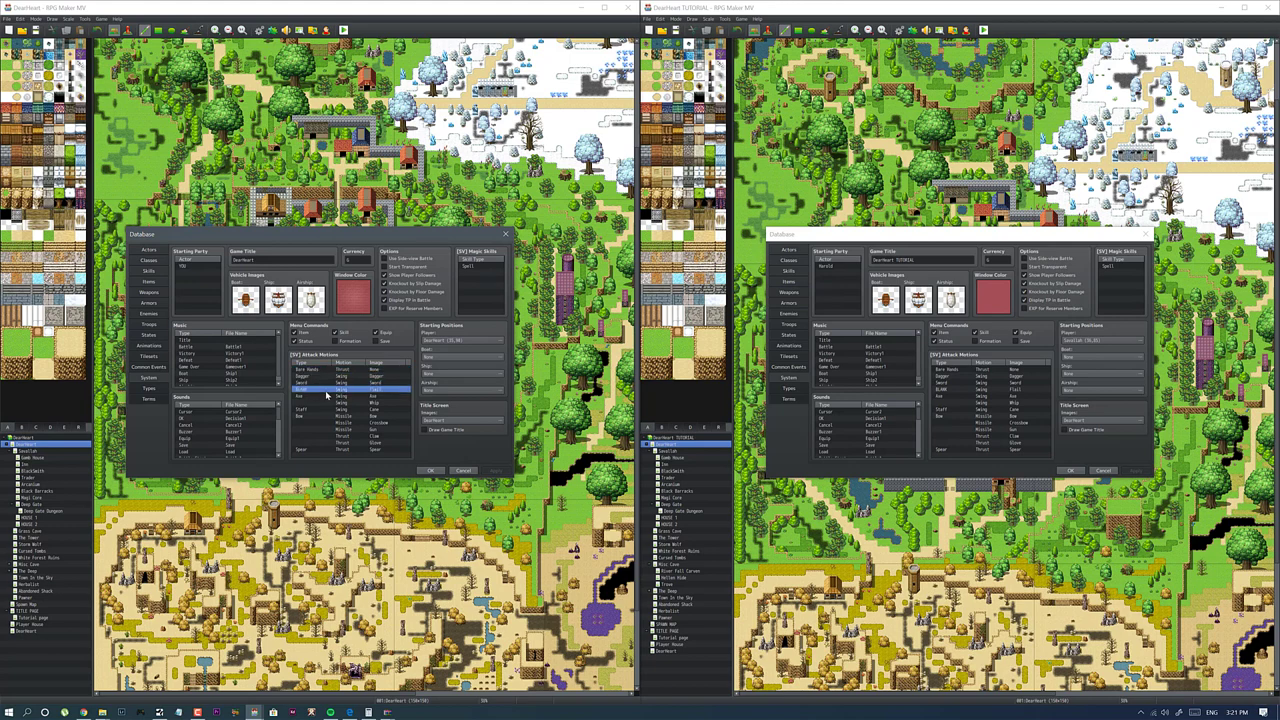
click(325, 396)
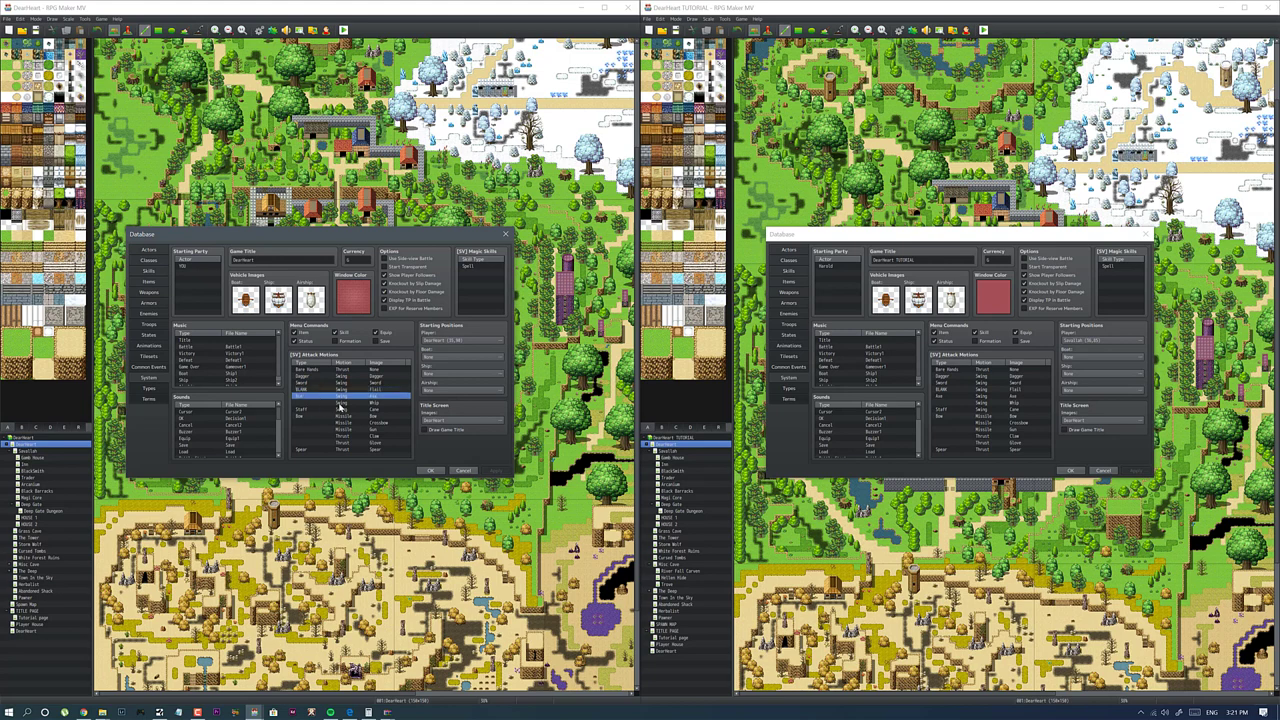
click(323, 410)
click(324, 417)
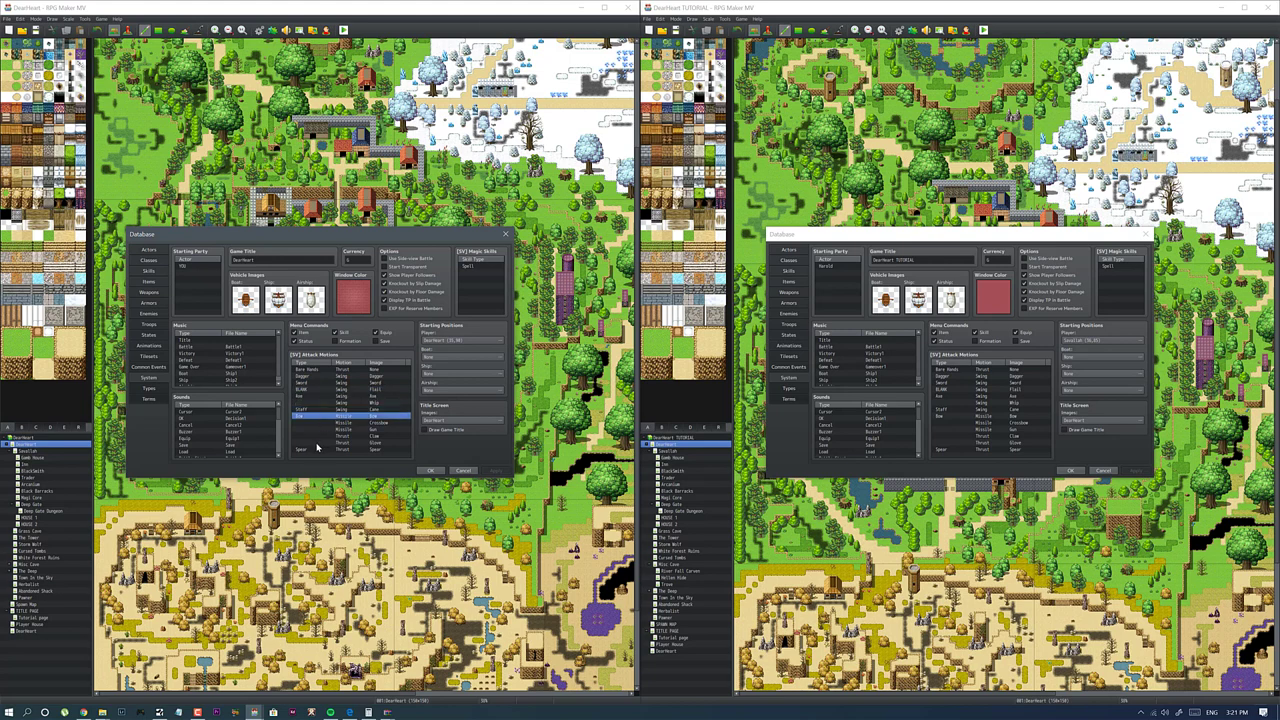
click(307, 452)
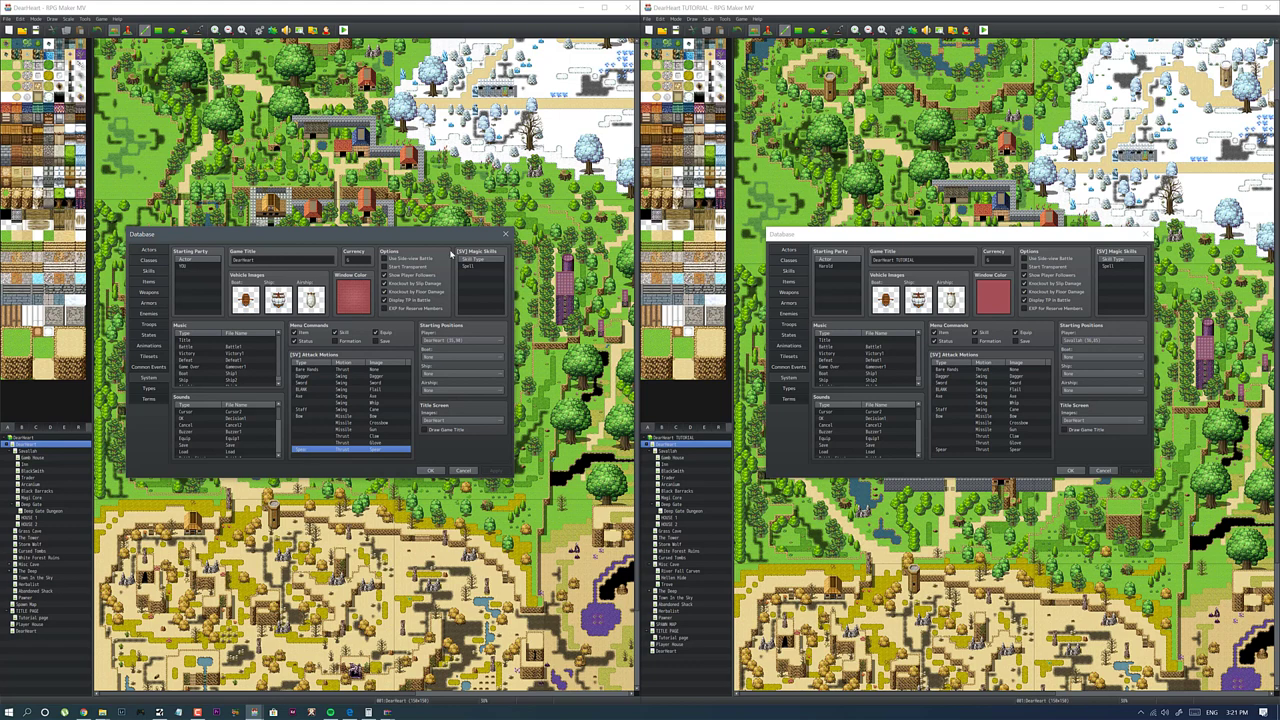
click(326, 377)
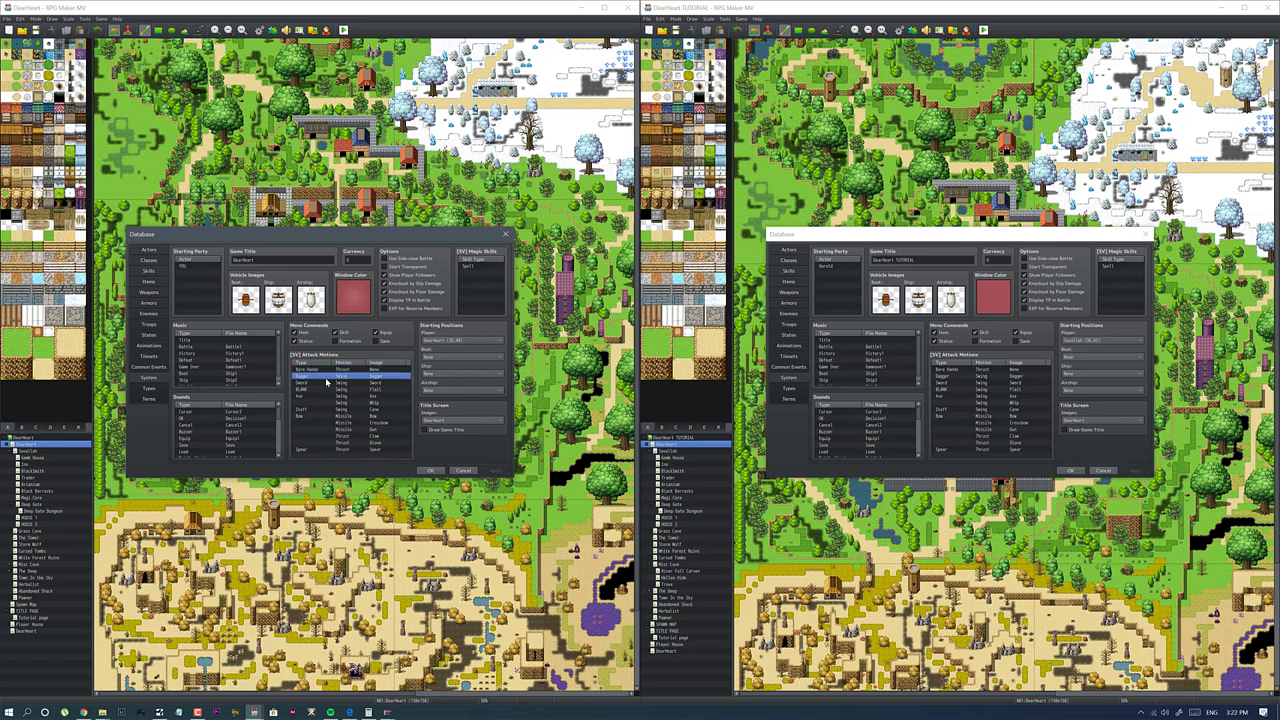
Step: Select the original's weapons through Snow Hearth[1] and clear TUTORIAL's weapons through Dragon Dagger
click(148, 291)
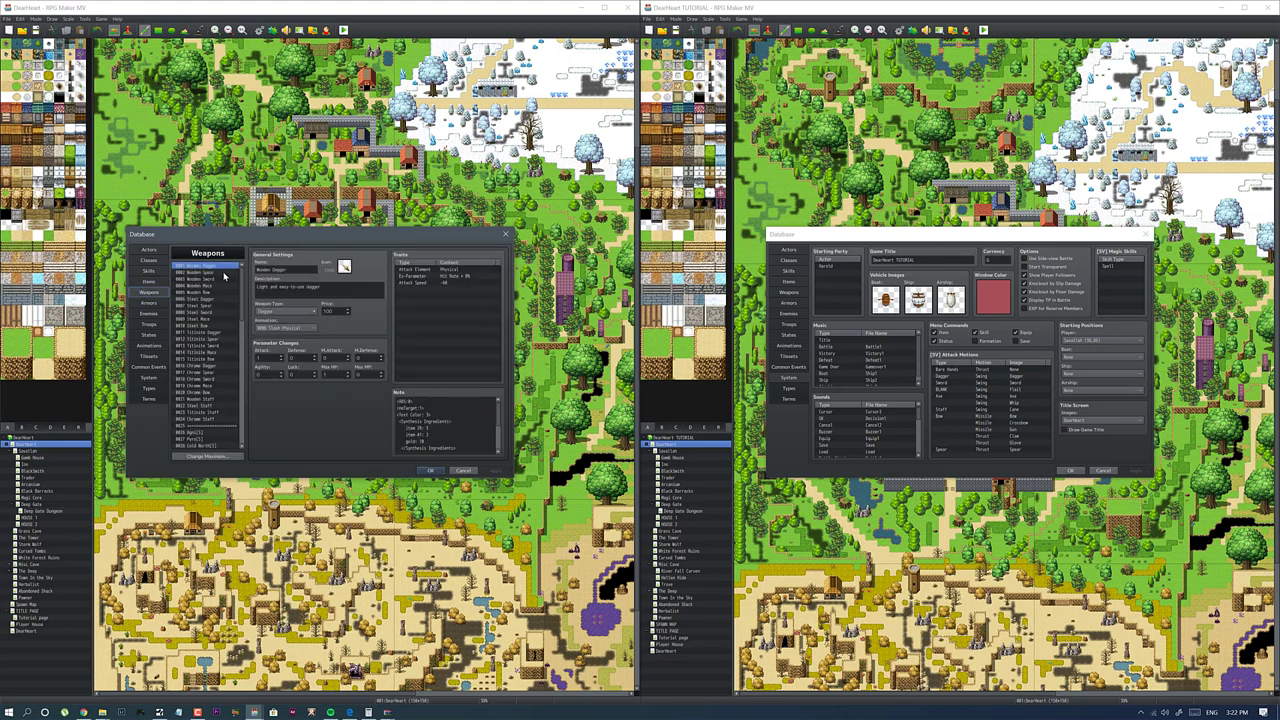
scroll(213, 344, down, 2)
shift+click(205, 425)
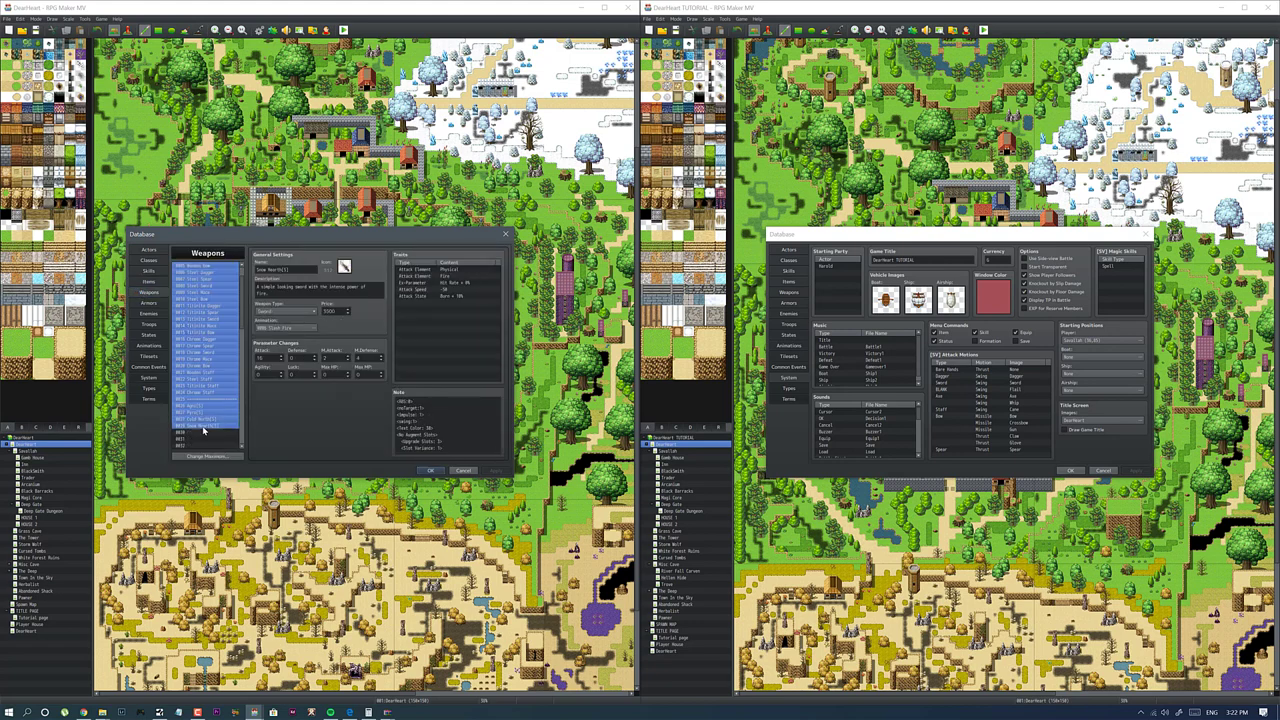
click(792, 293)
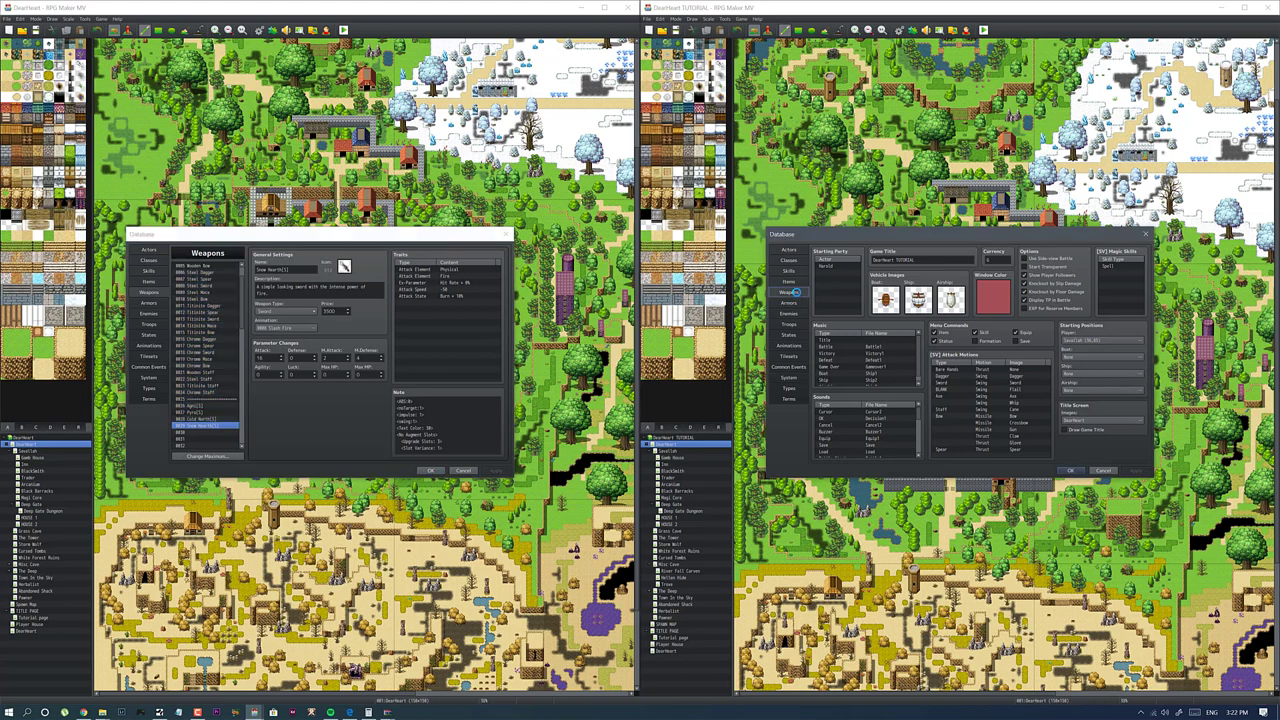
scroll(843, 420, down, 7)
shift+click(843, 427)
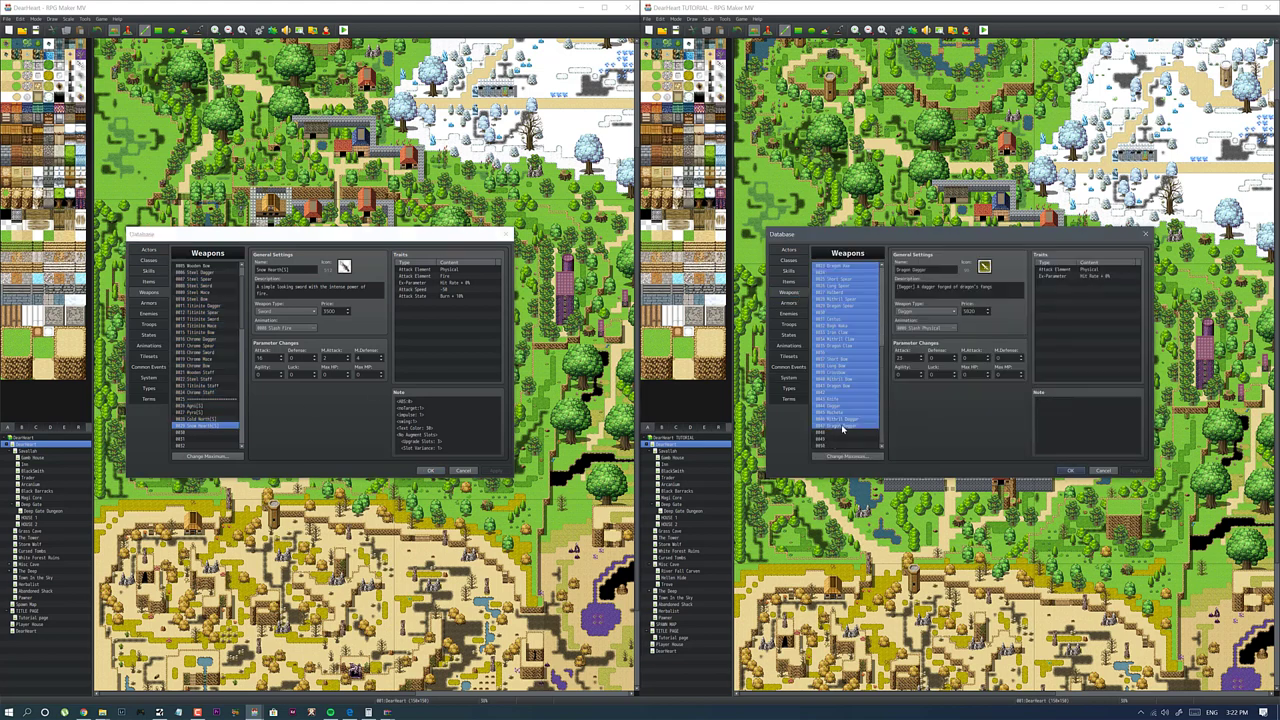
key(Delete)
Step: Paste the original weapons at TUTORIAL's first slot and check Wooden Spear, Steel Dagger and Steel Spear
scroll(843, 380, up, 7)
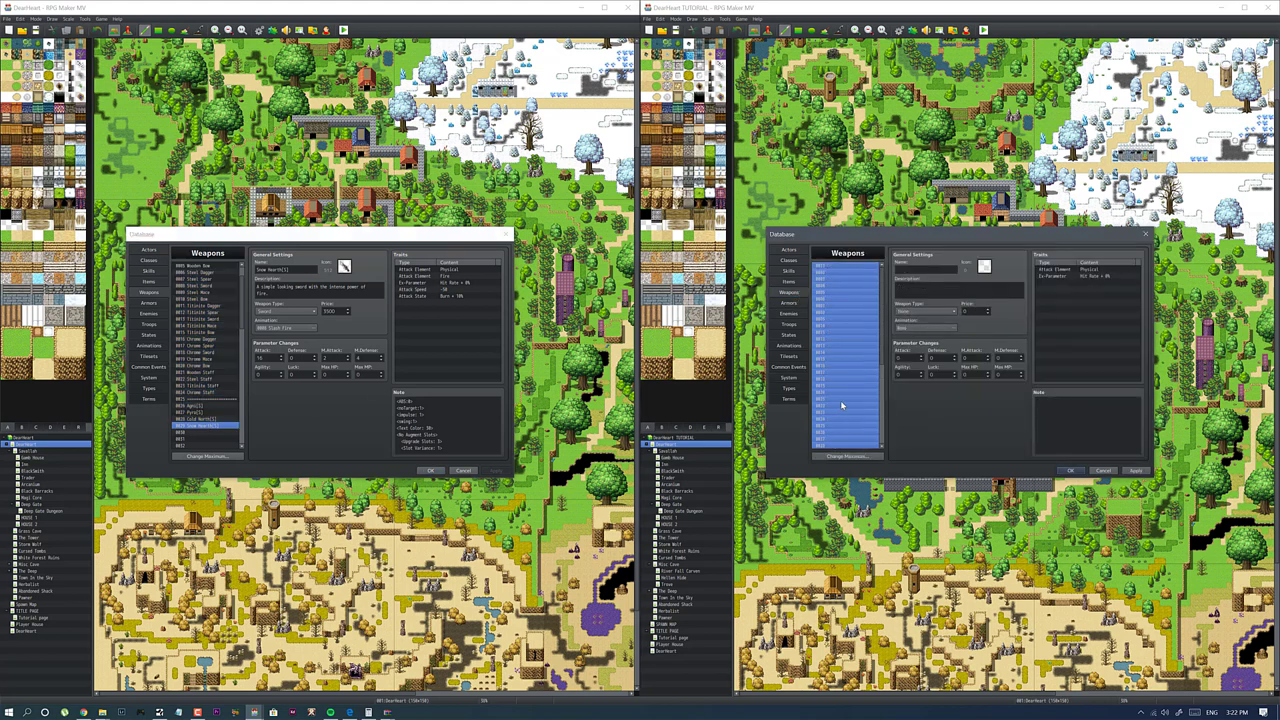
click(840, 273)
click(841, 267)
key(ctrl+v)
click(843, 273)
click(845, 298)
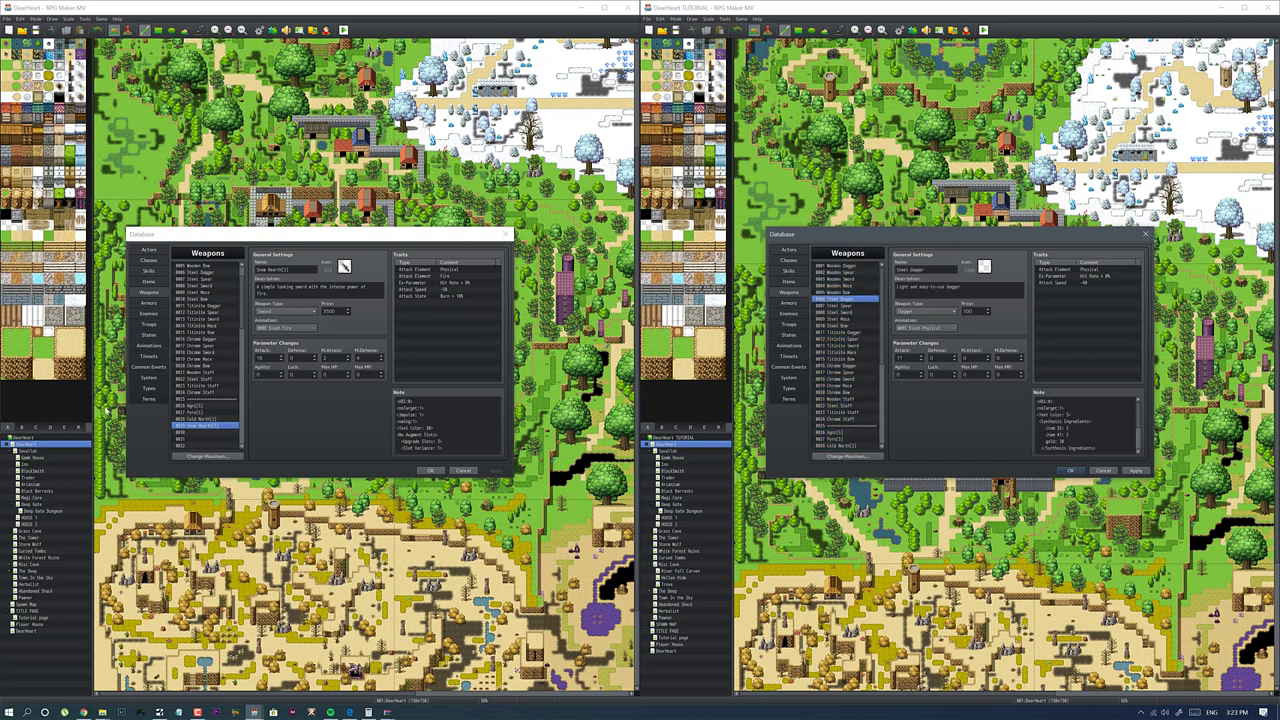
click(145, 303)
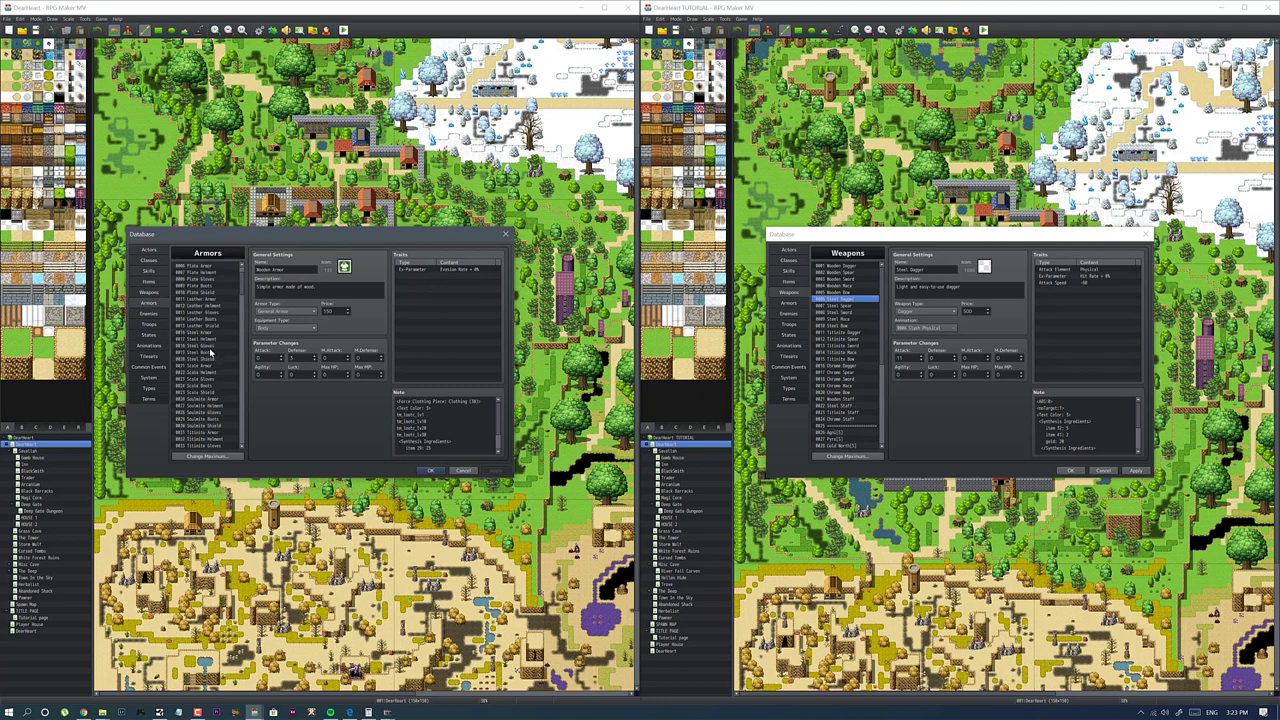
click(870, 305)
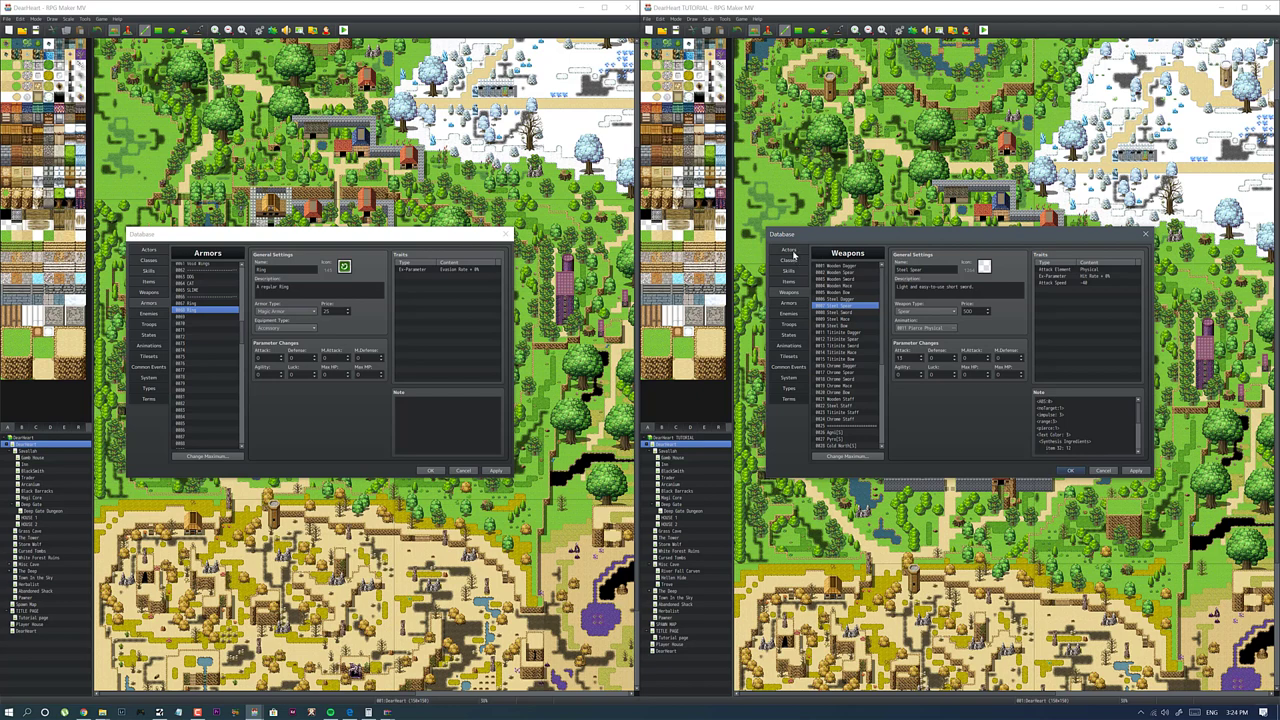
Step: Show Skills in both databases and copy the Attack skill's full damage formula
click(791, 250)
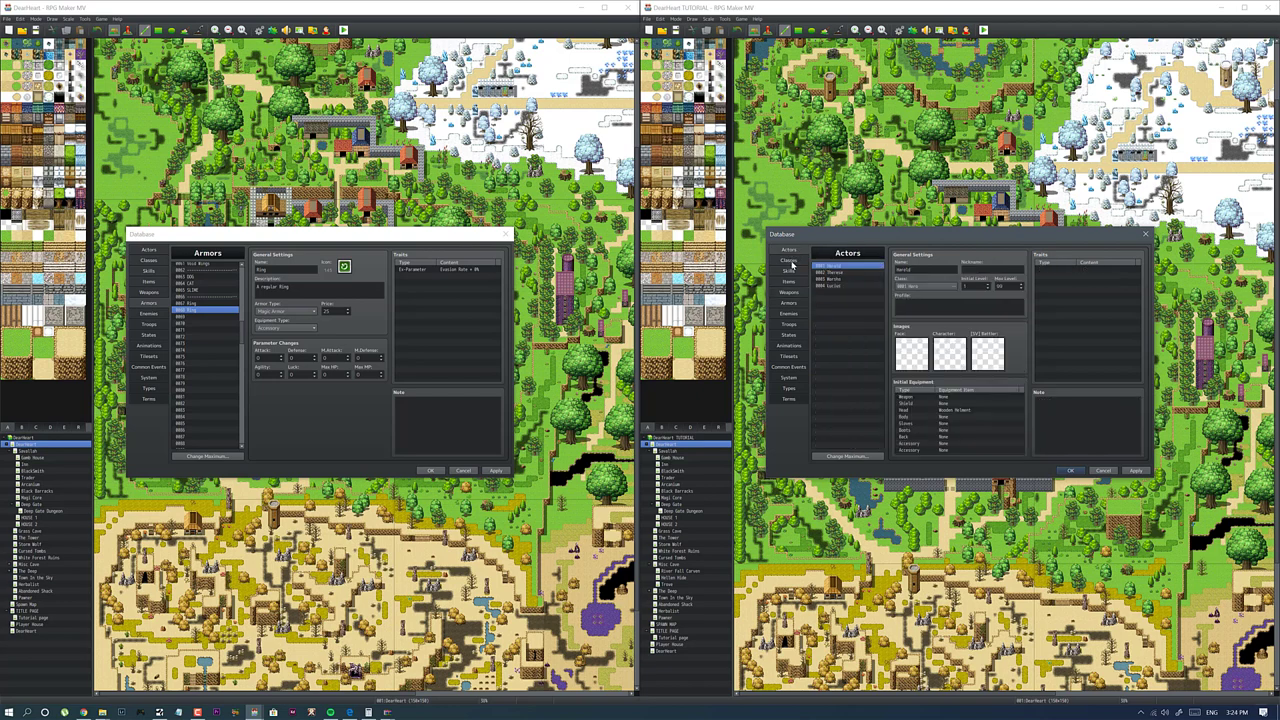
click(789, 260)
click(789, 271)
click(148, 271)
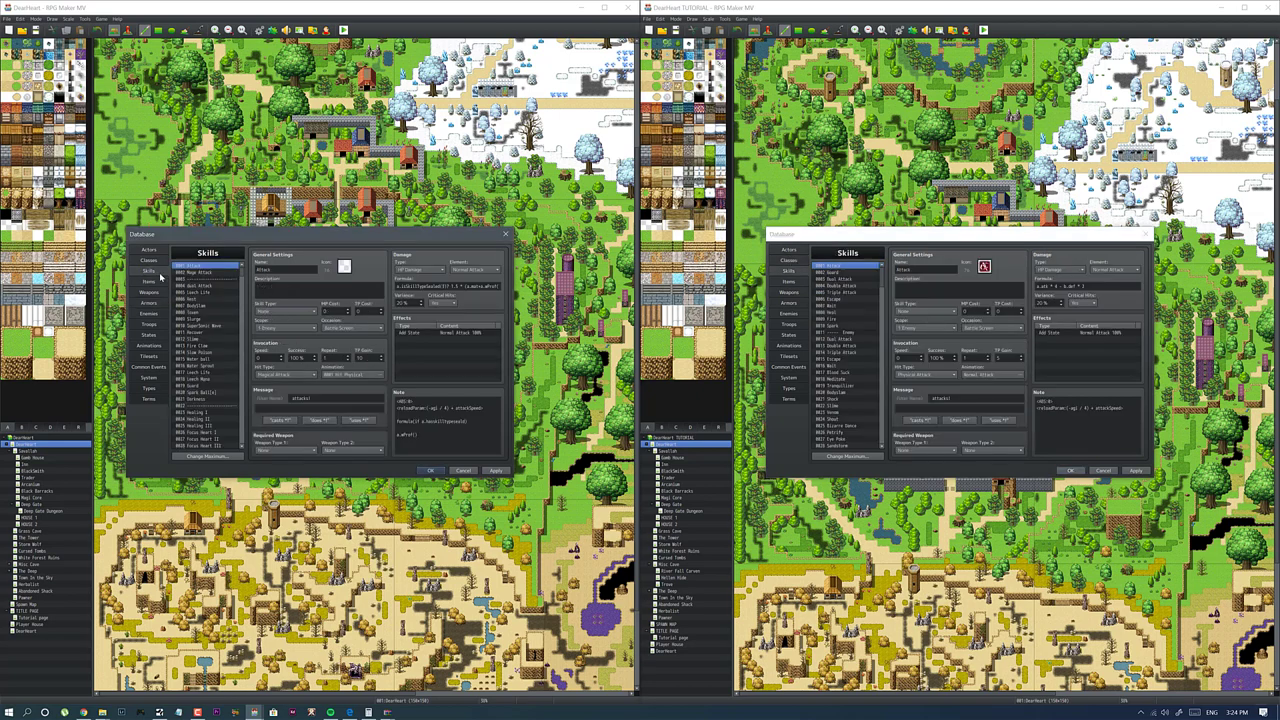
triple_click(446, 286)
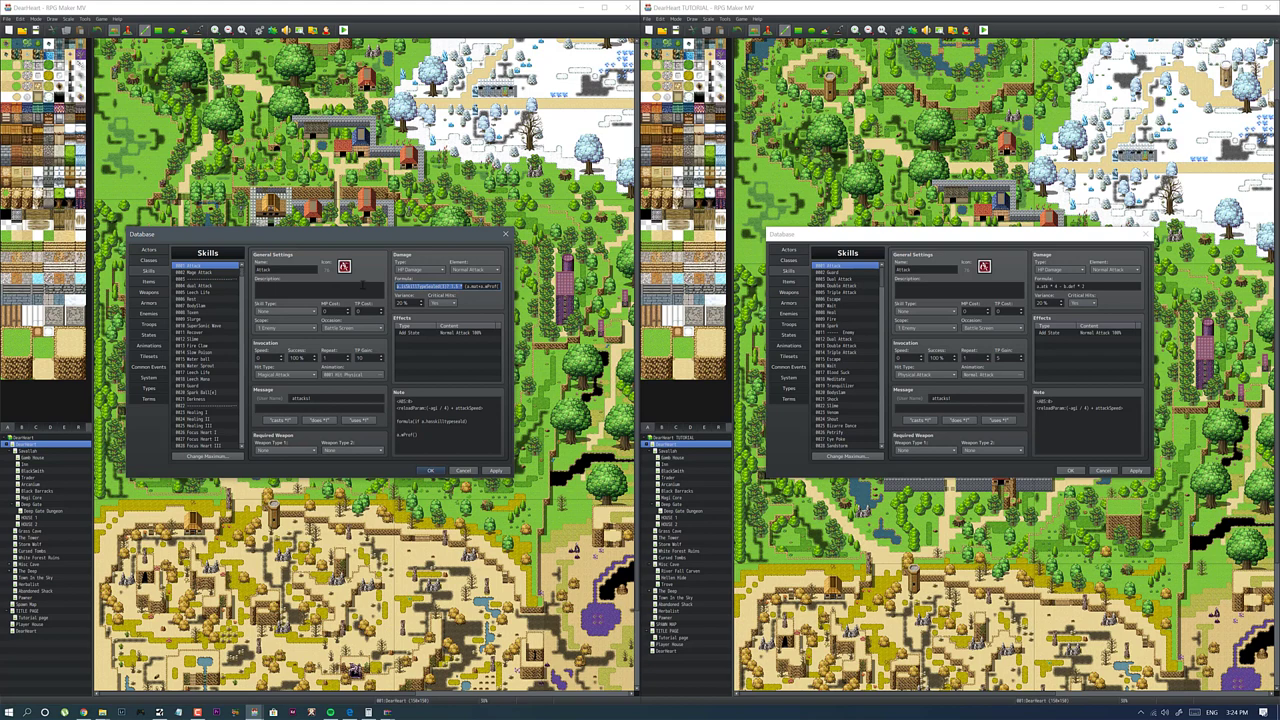
click(430, 287)
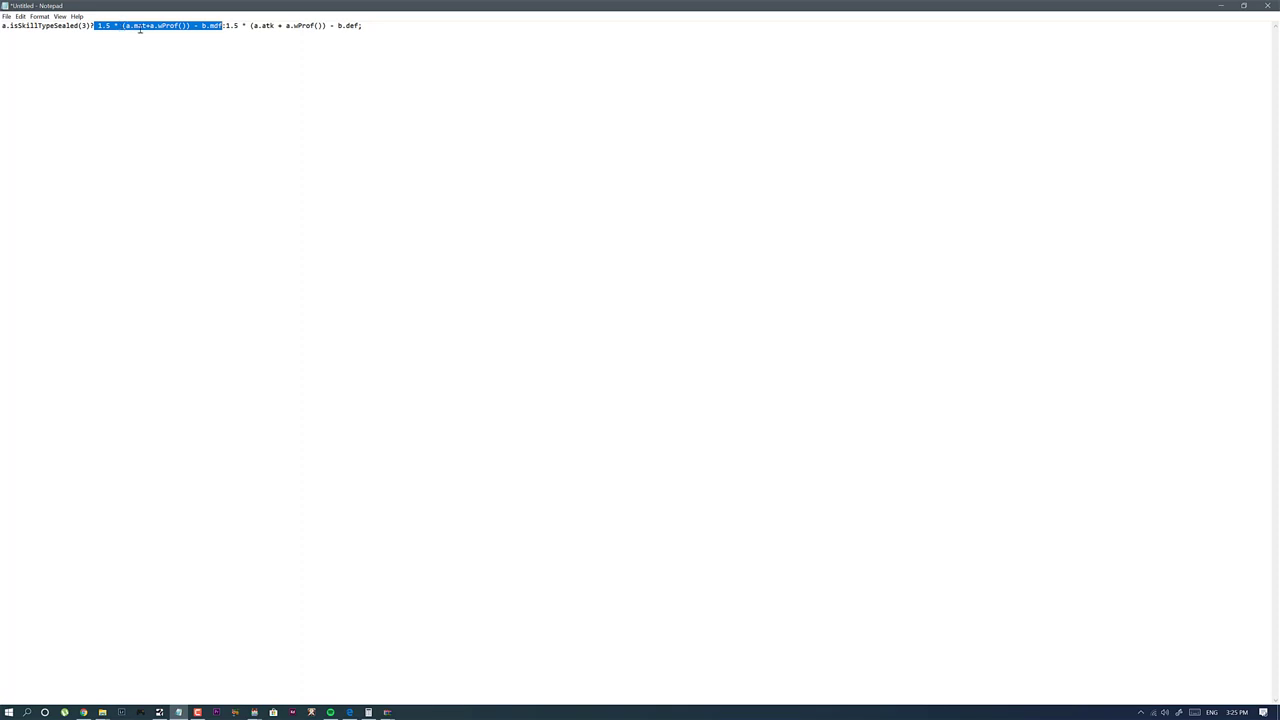
Step: Highlight the atk term, the b.mdf part and the ':1.5 *' branch separator in the formula
double_click(268, 25)
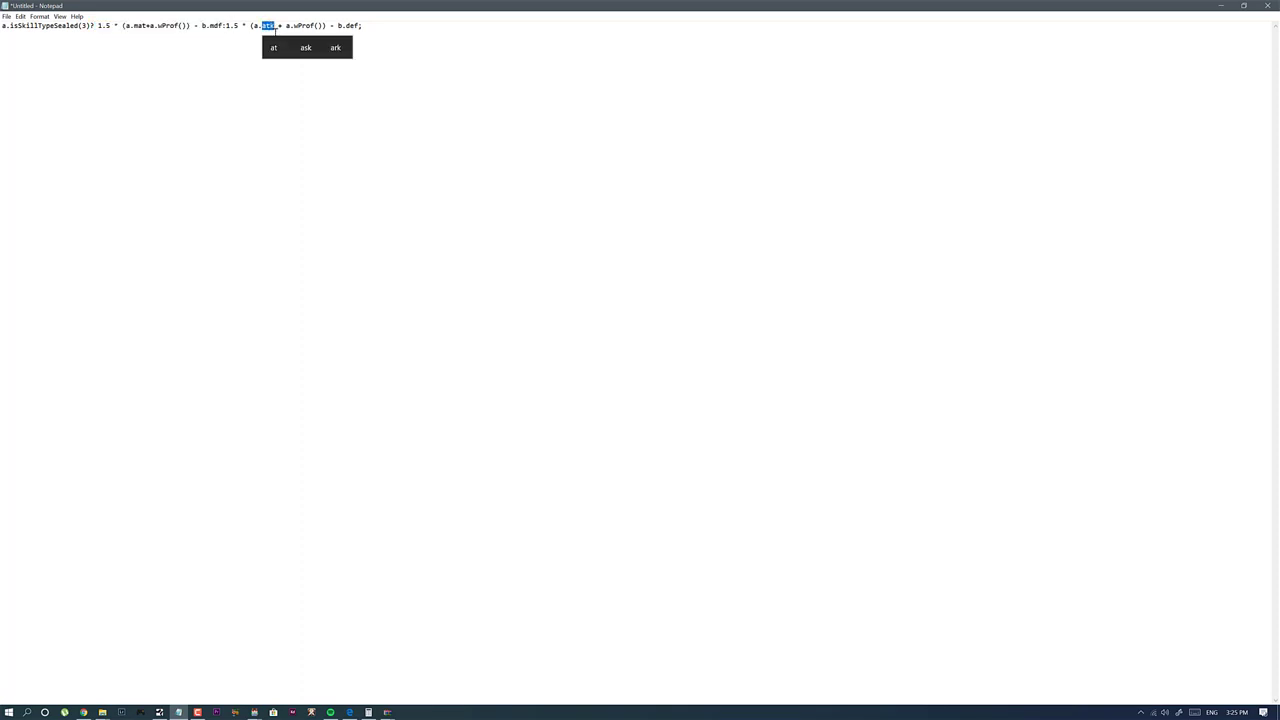
click(222, 41)
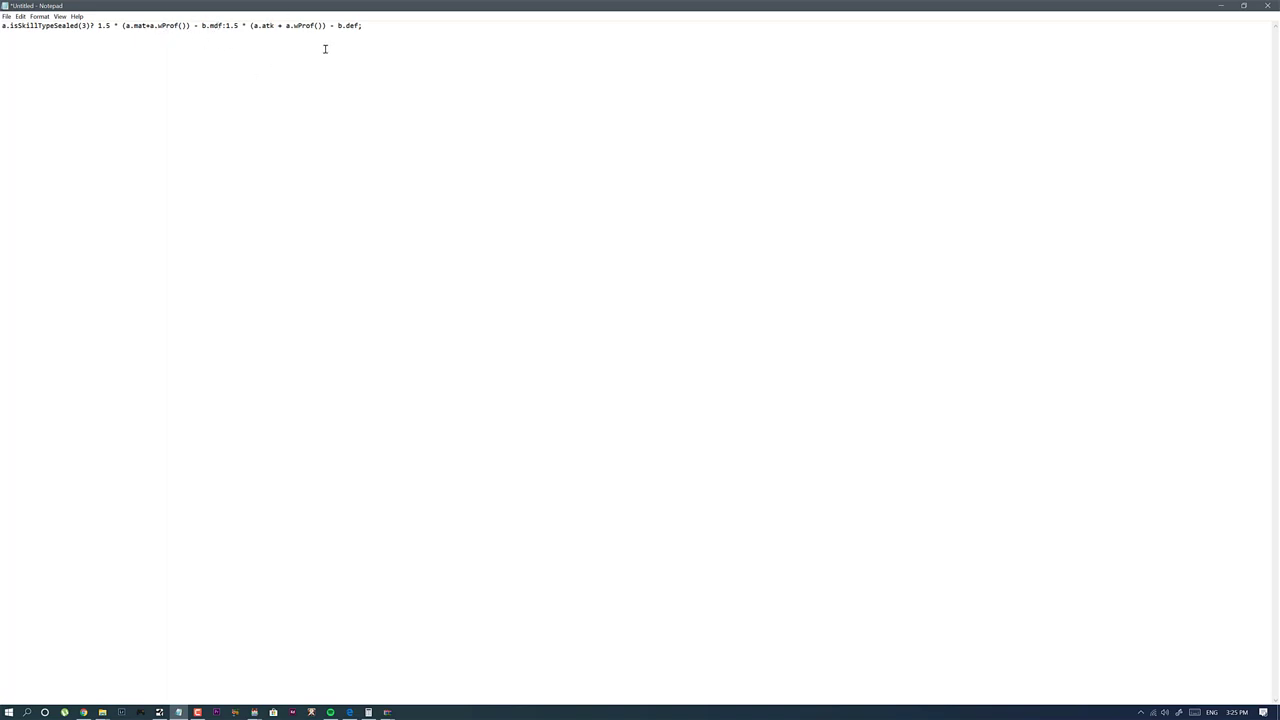
drag(231, 25, 302, 26)
click(227, 57)
drag(221, 25, 247, 25)
click(290, 55)
Step: Highlight the .wProf() terms in the formula's magic and physical branches
double_click(156, 26)
drag(171, 28, 188, 27)
click(288, 27)
drag(287, 27, 314, 28)
click(305, 30)
drag(311, 25, 289, 26)
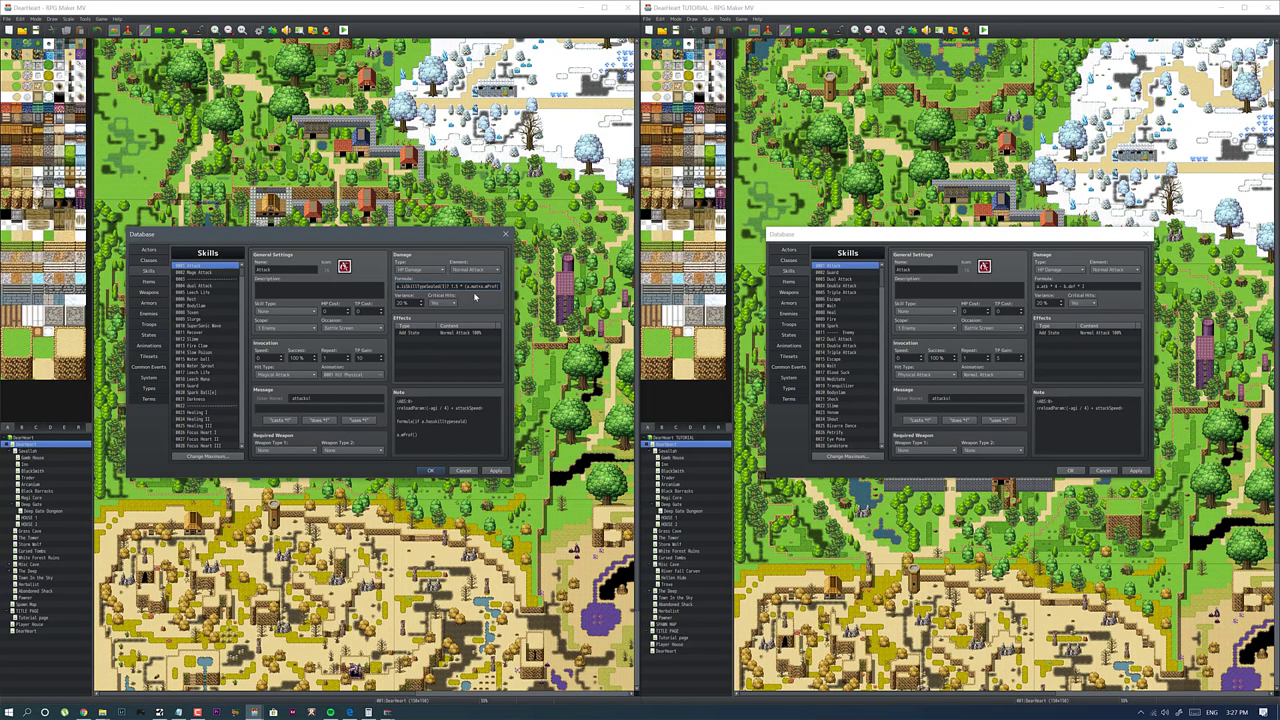
Step: Compare the Attack skill's damage formula with Mage Attack's
triple_click(498, 287)
click(210, 273)
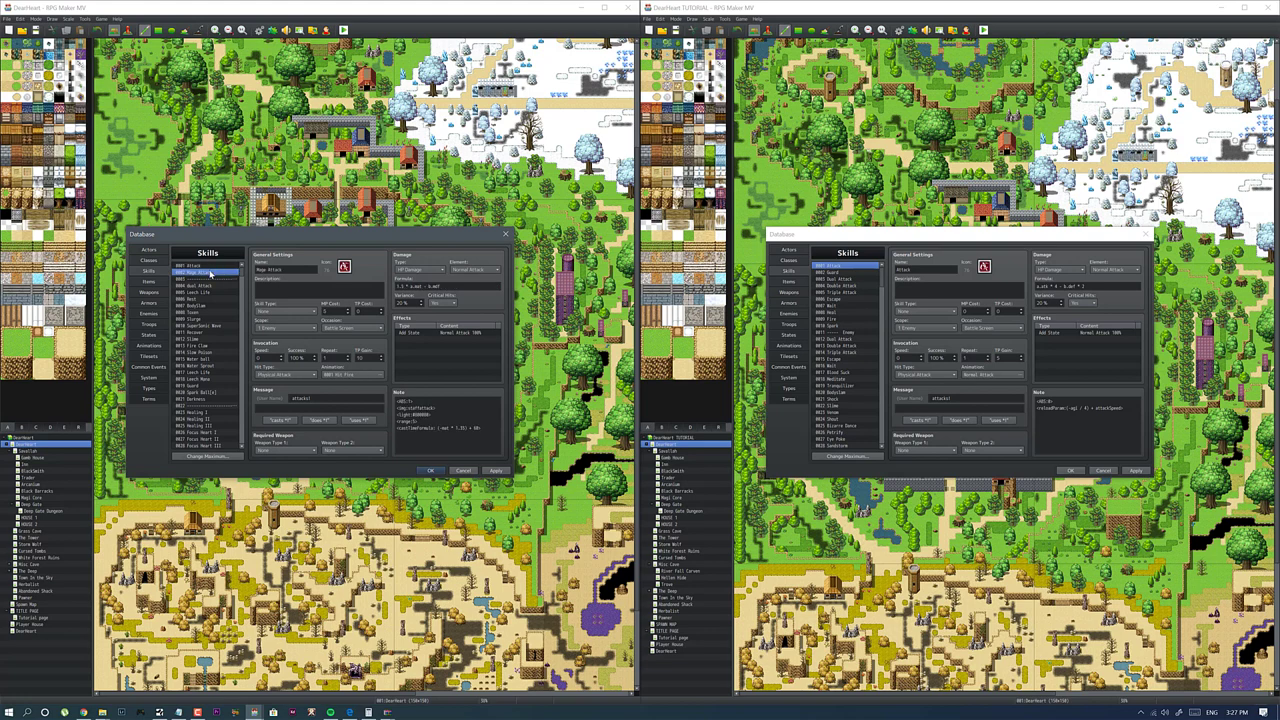
triple_click(470, 287)
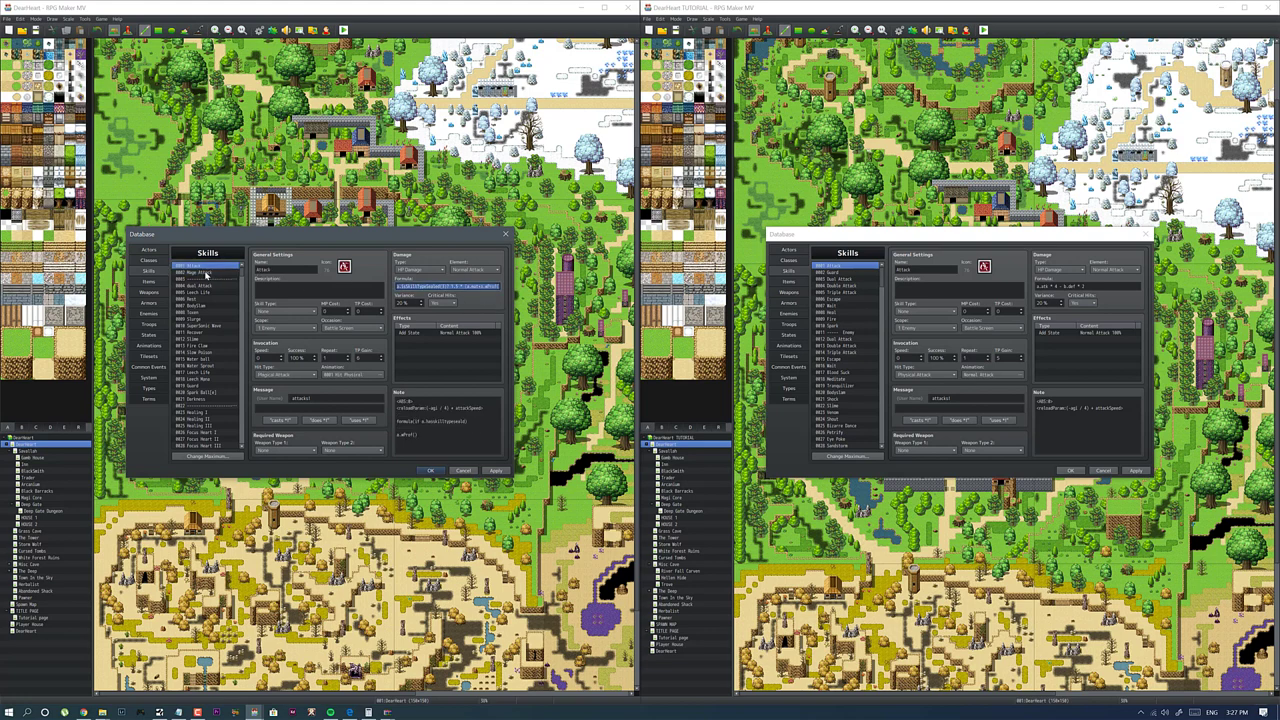
click(205, 272)
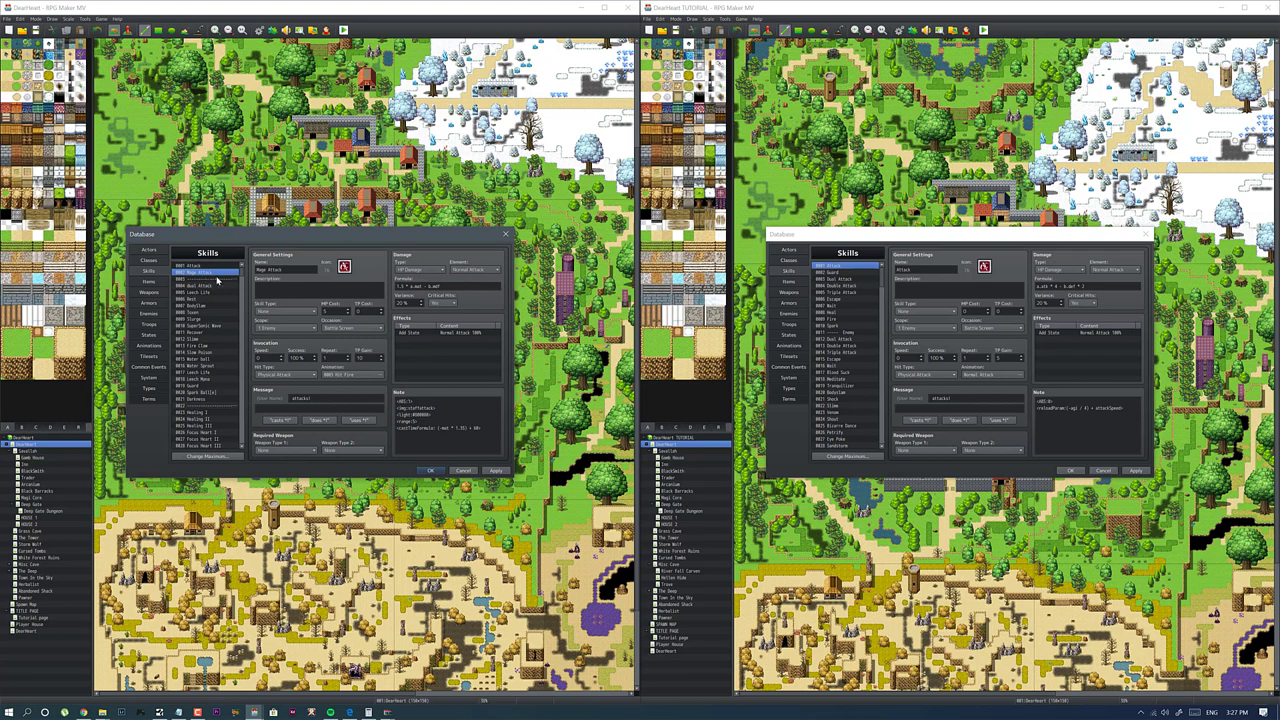
Step: Browse to the end of the original's skill list, then return to Mega Attack and Attack
scroll(857, 333, down, 20)
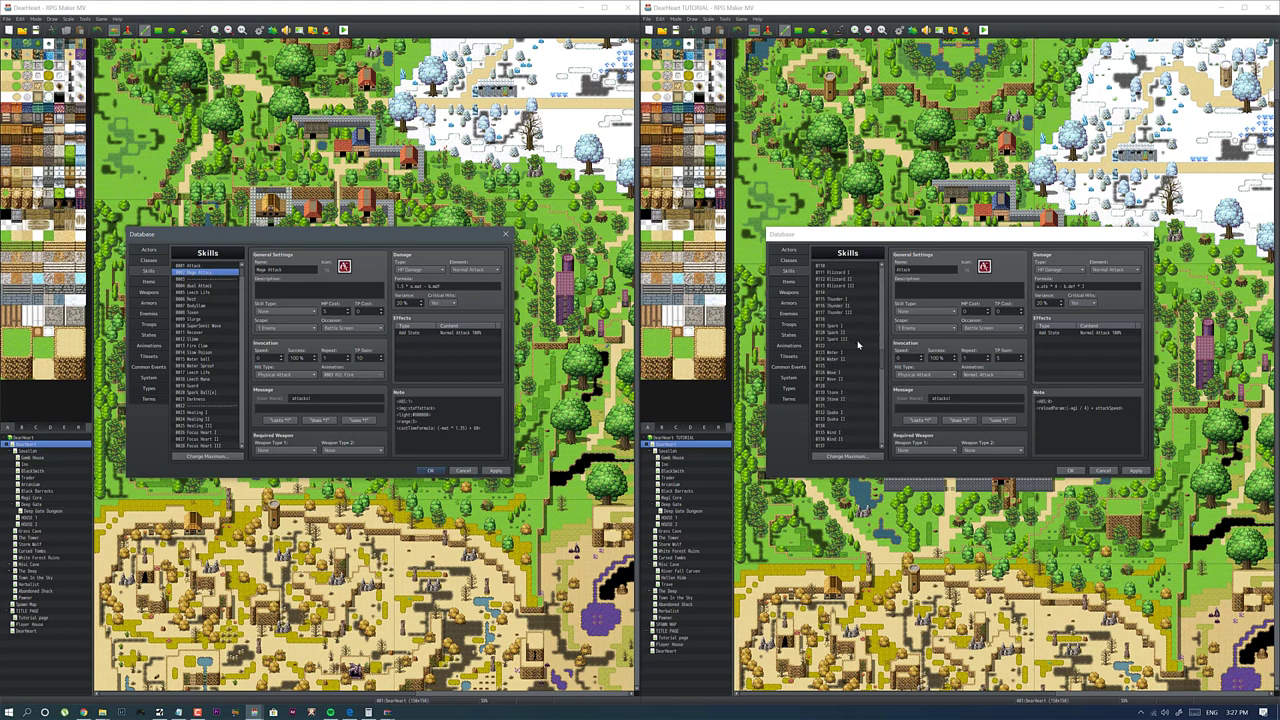
scroll(190, 352, down, 10)
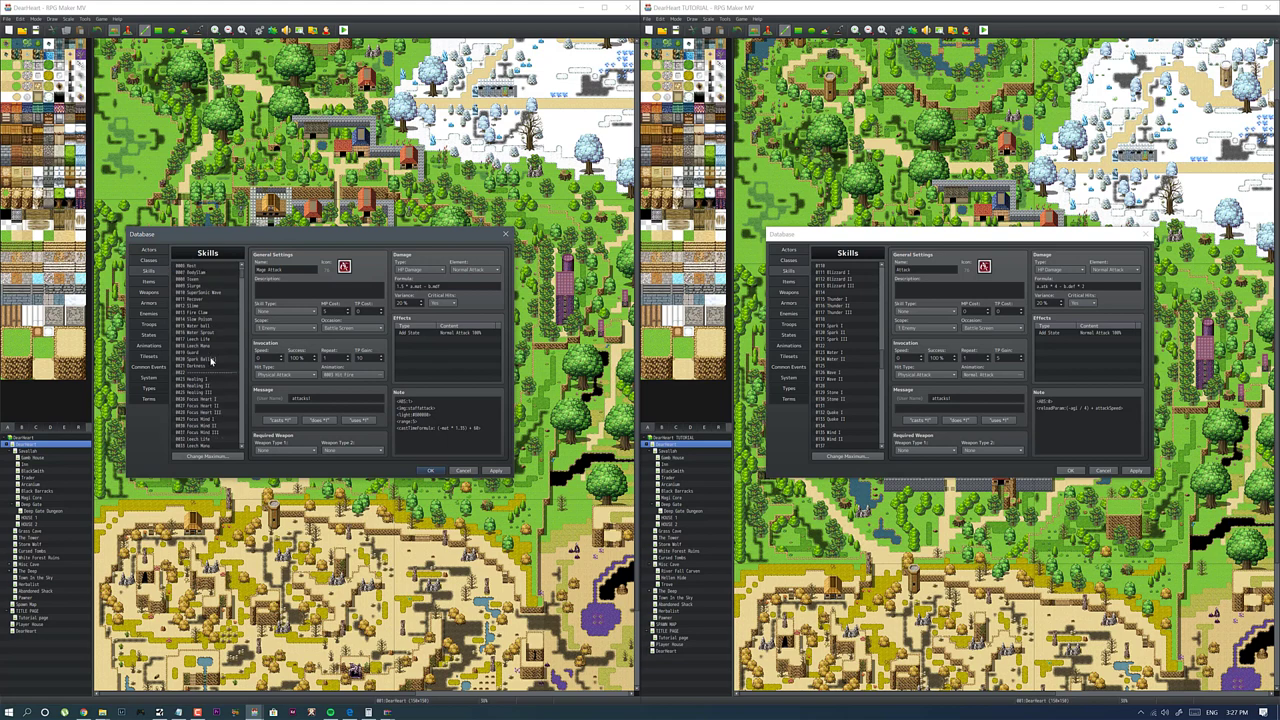
scroll(211, 362, down, 12)
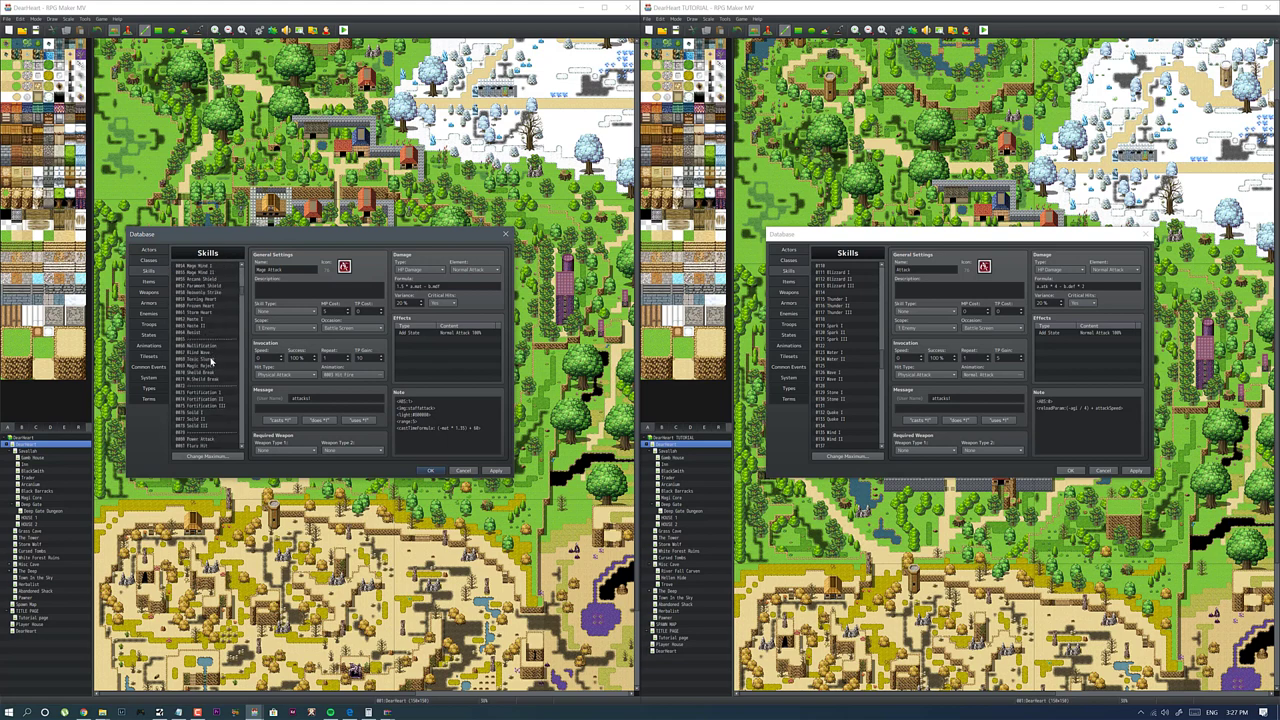
click(211, 362)
scroll(211, 362, down, 5)
click(211, 360)
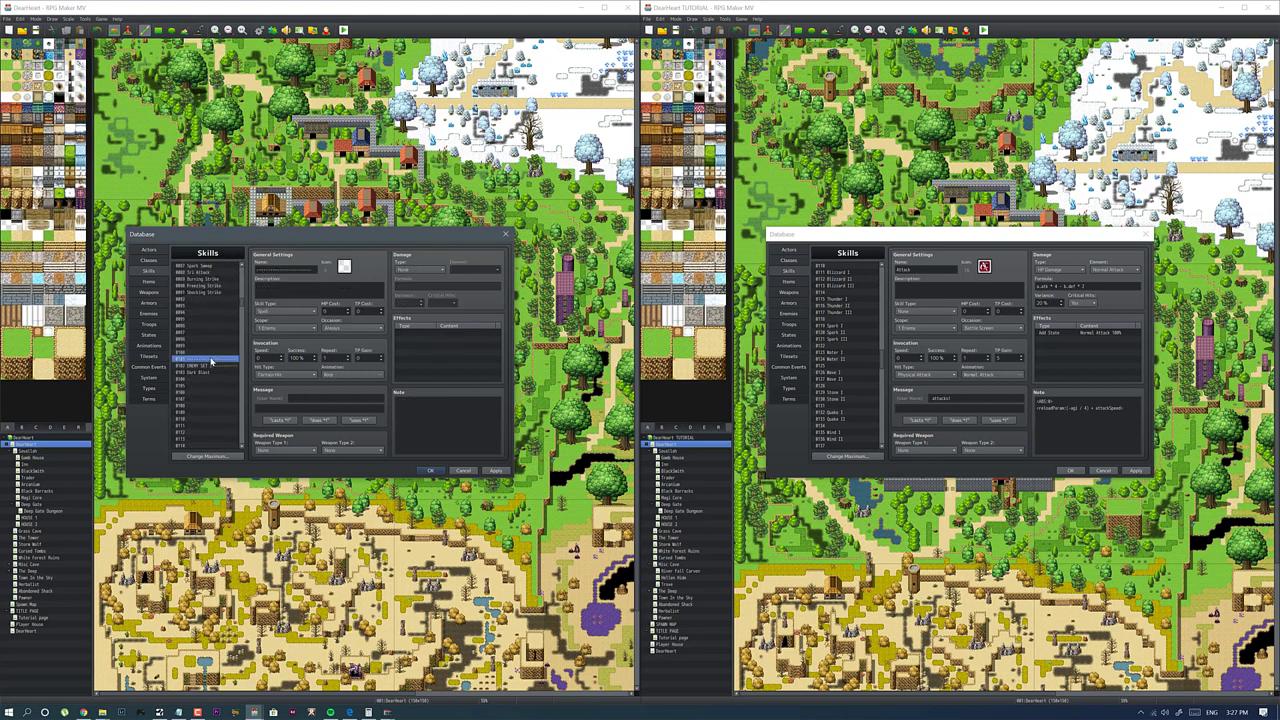
scroll(241, 288, up, 11)
scroll(241, 288, up, 10)
click(236, 272)
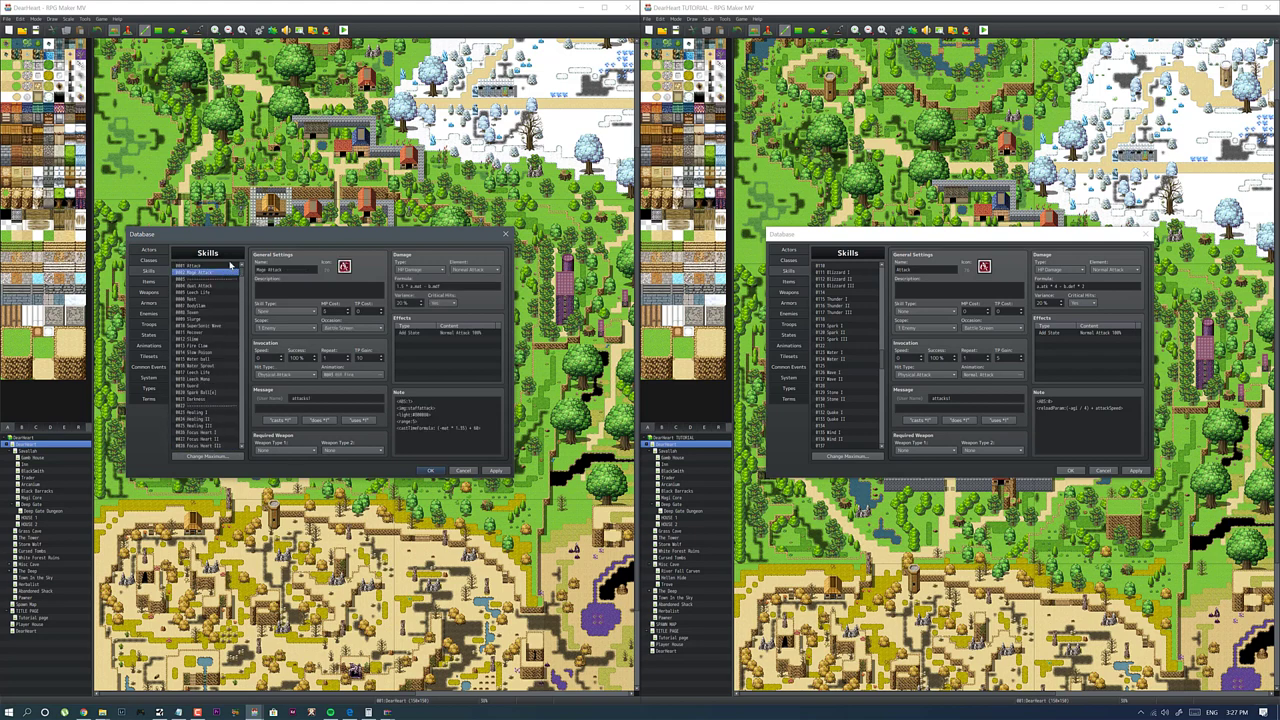
click(234, 266)
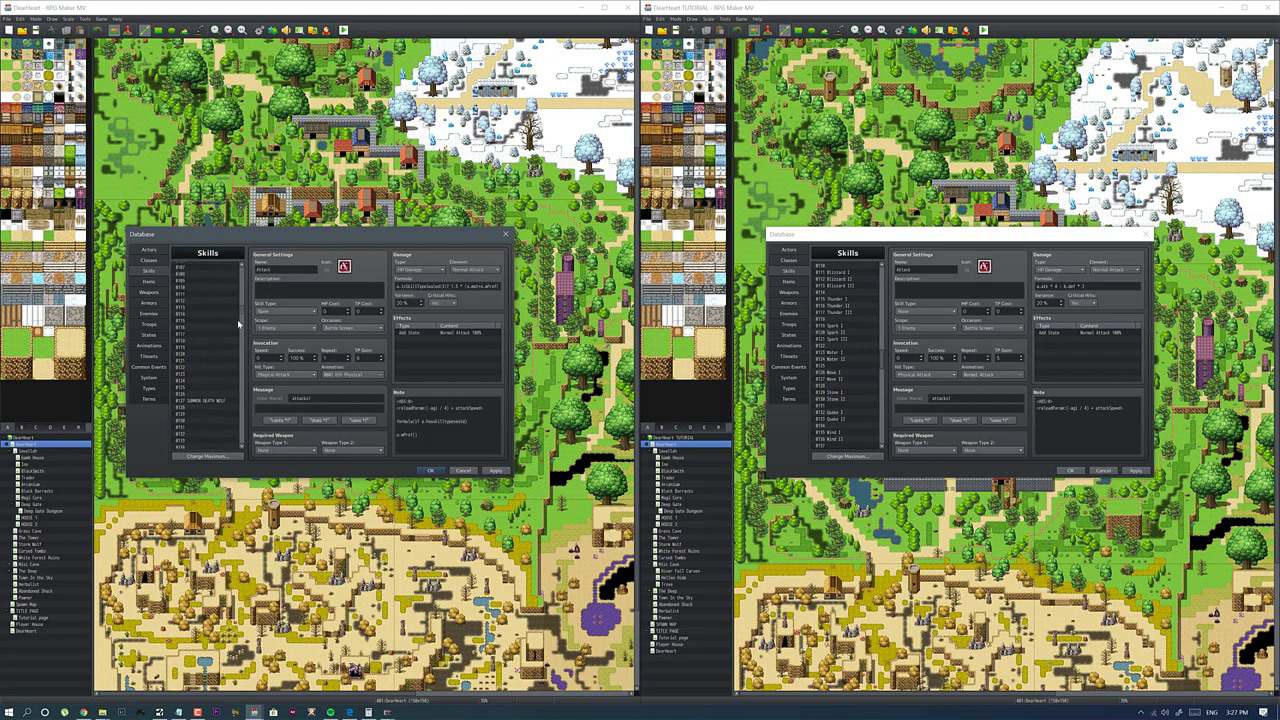
Step: Select the original's whole skill range and change TUTORIAL's skill maximum, entering 5
drag(240, 276, 244, 448)
shift+click(227, 447)
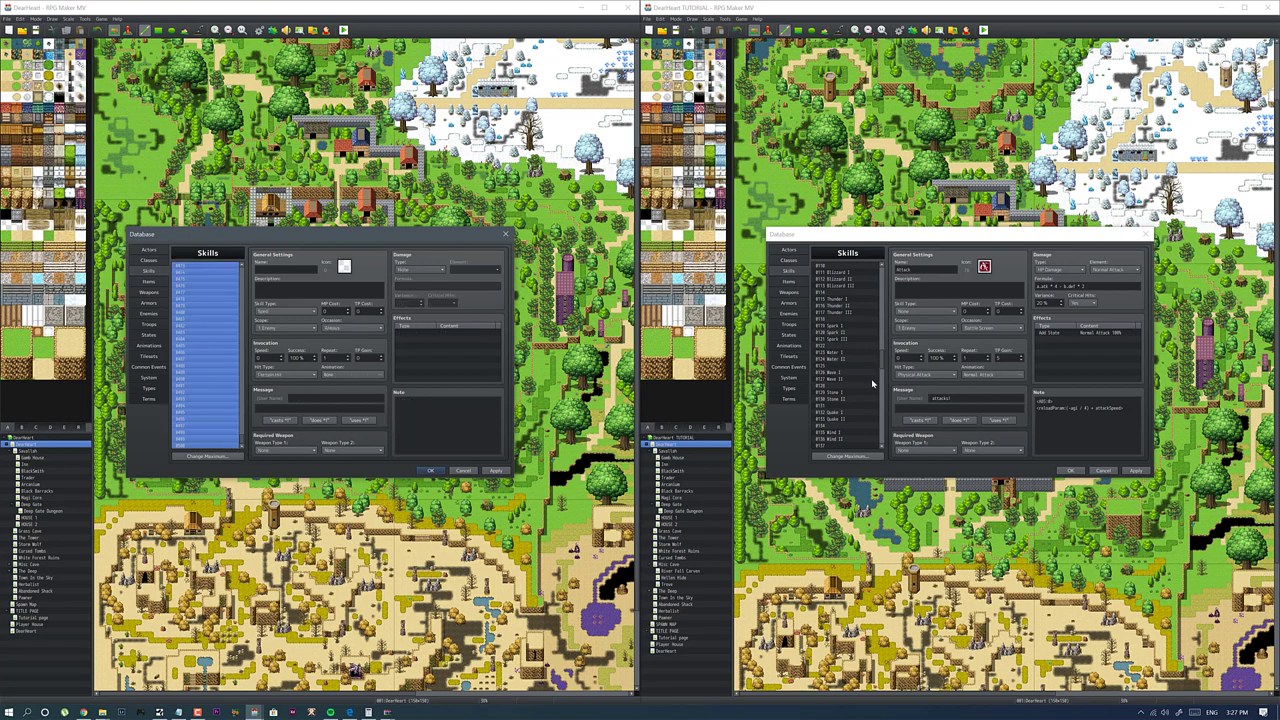
click(848, 457)
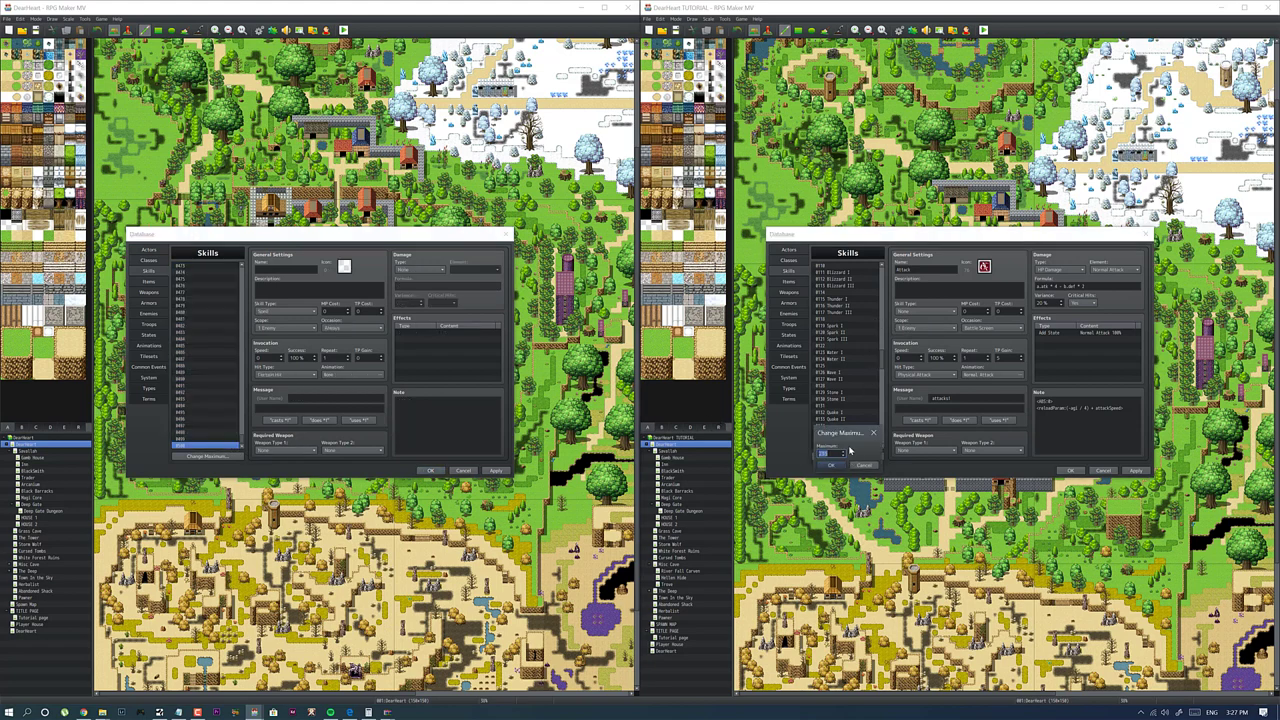
text(5)
click(832, 466)
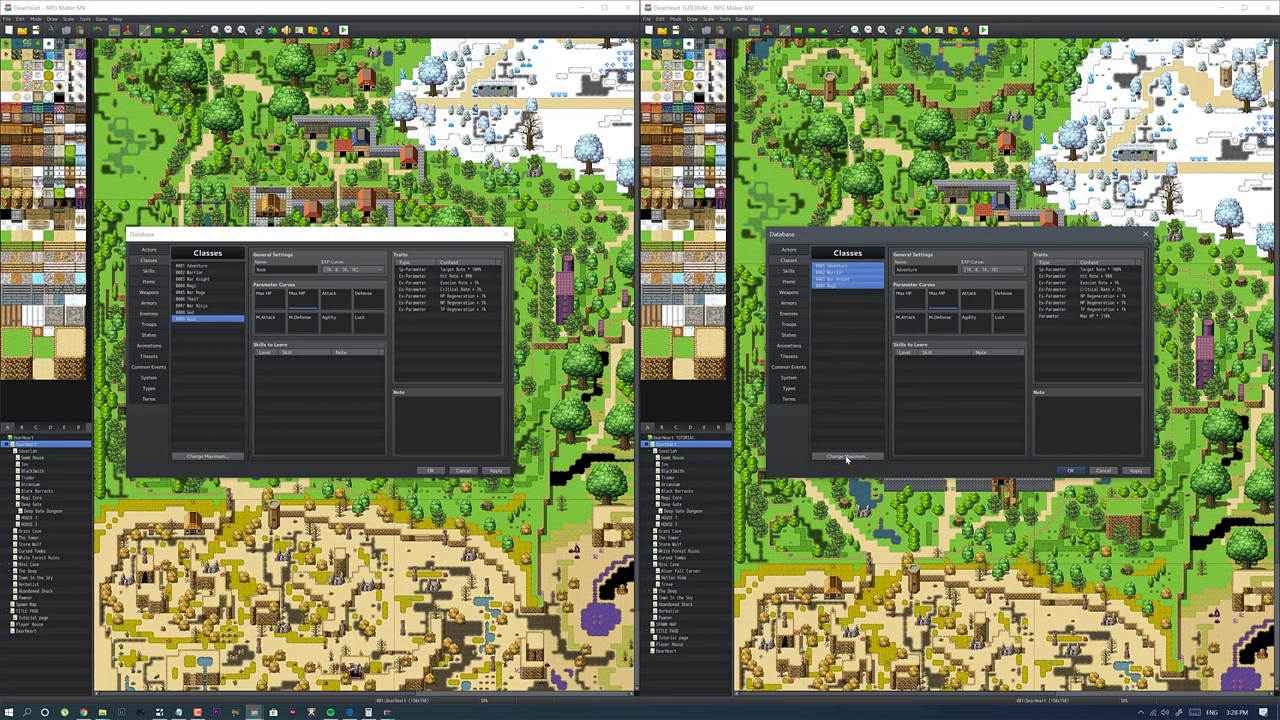
Step: Raise TUTORIAL's class maximum and paste the original's classes into the first slot
click(846, 457)
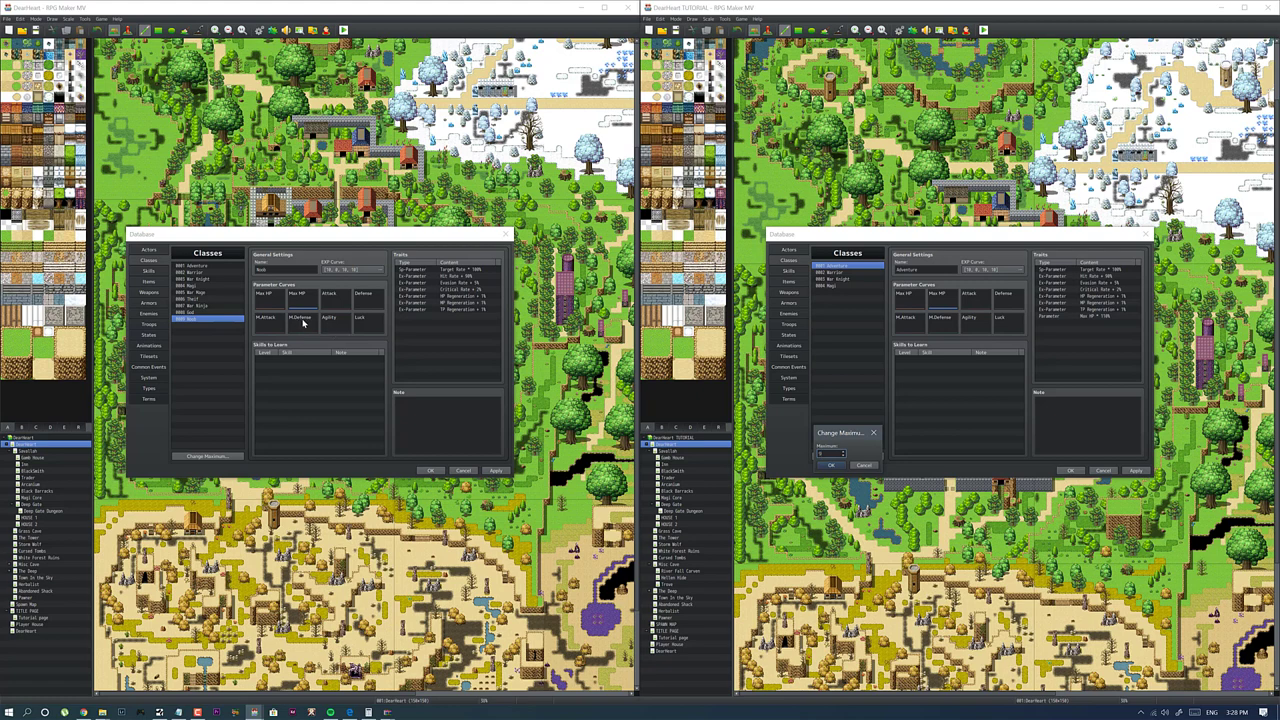
key(Return)
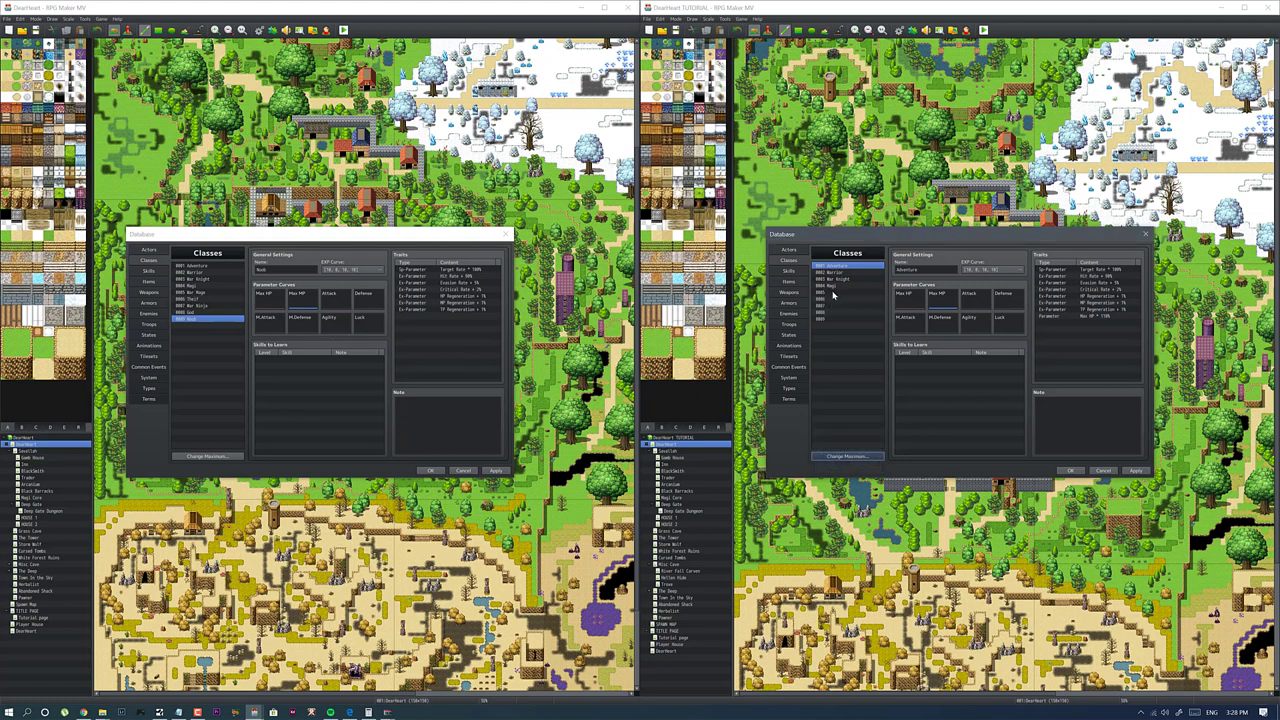
click(836, 270)
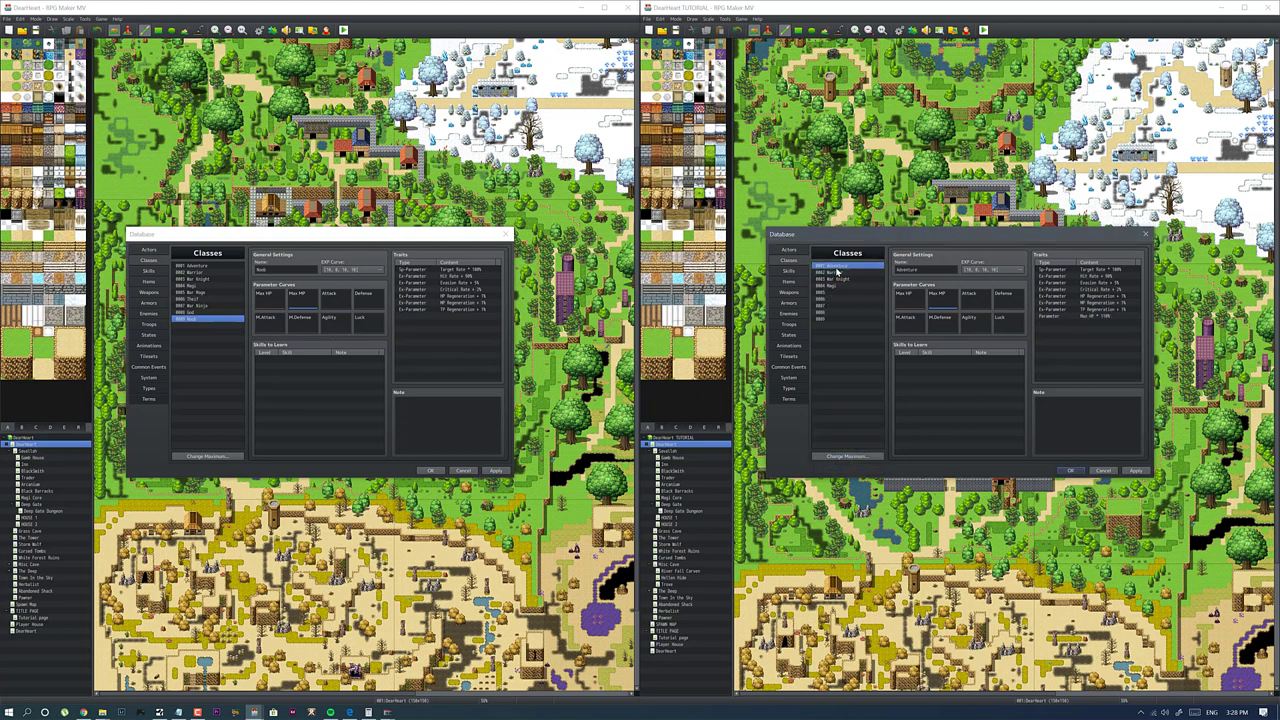
key(ctrl+a)
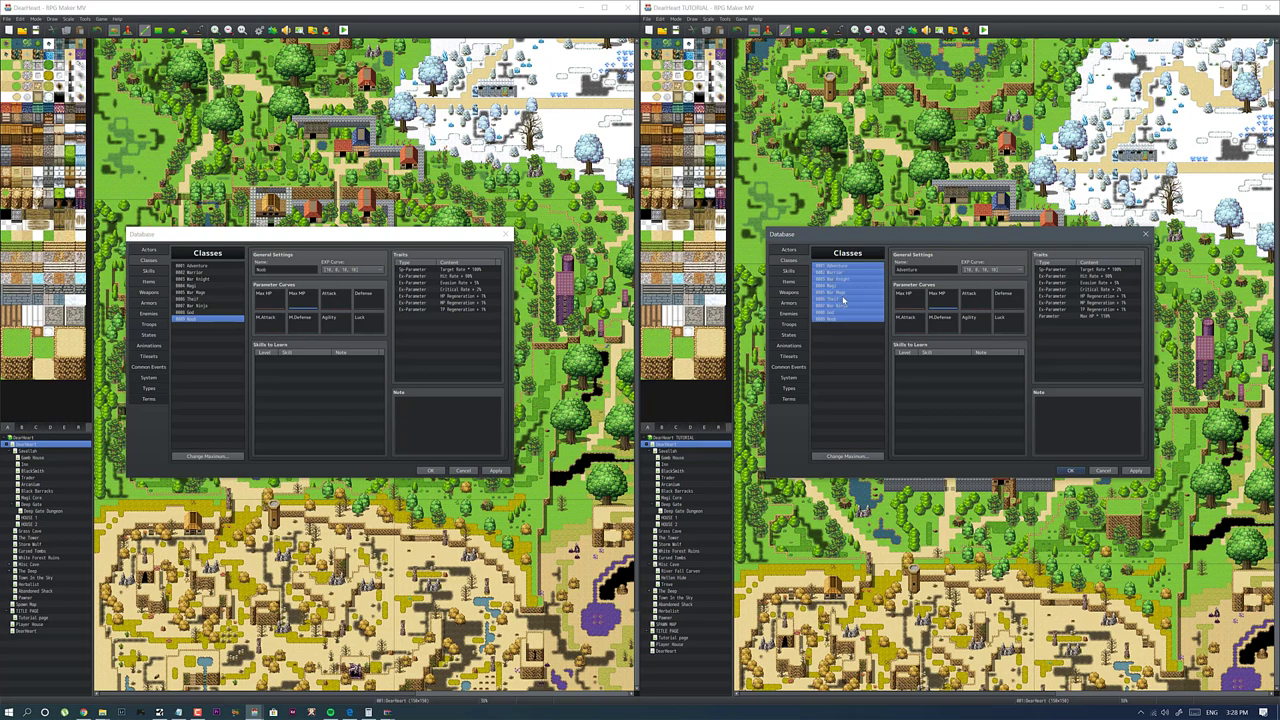
Step: Review the pasted classes Noob, Bar Ninja, Thief, War Mage, Magi and War Knight
click(835, 318)
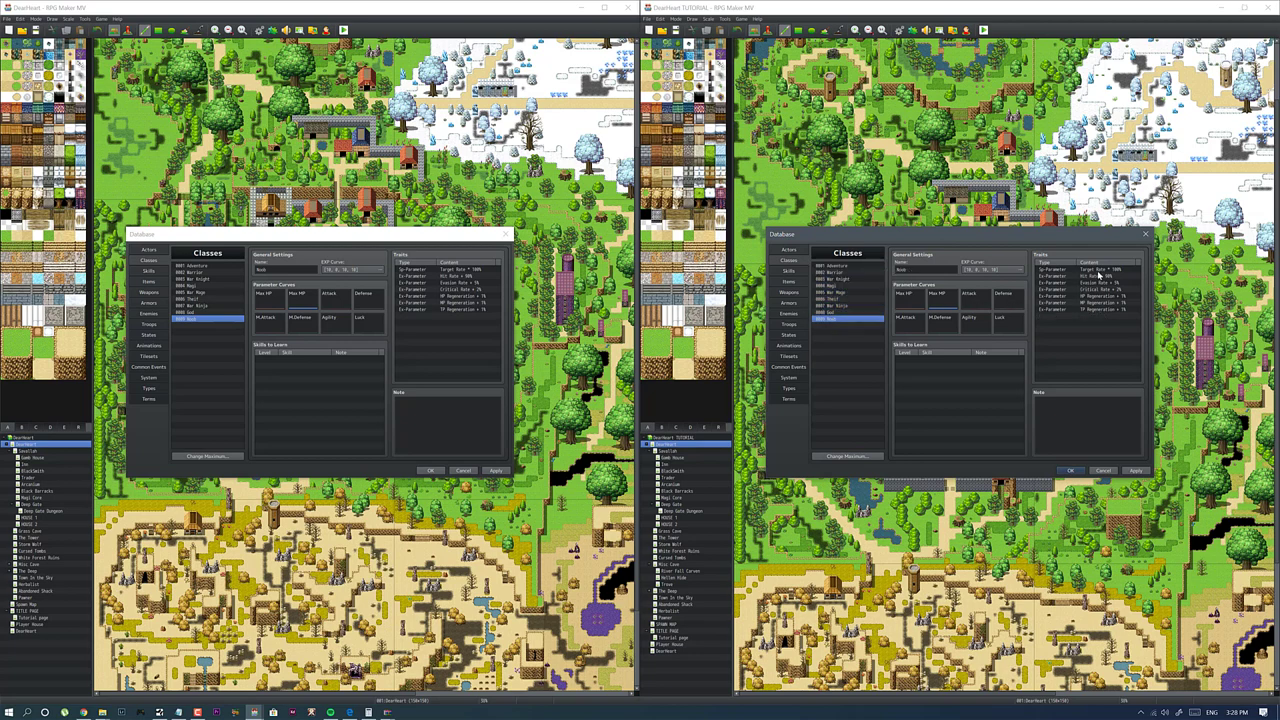
click(865, 306)
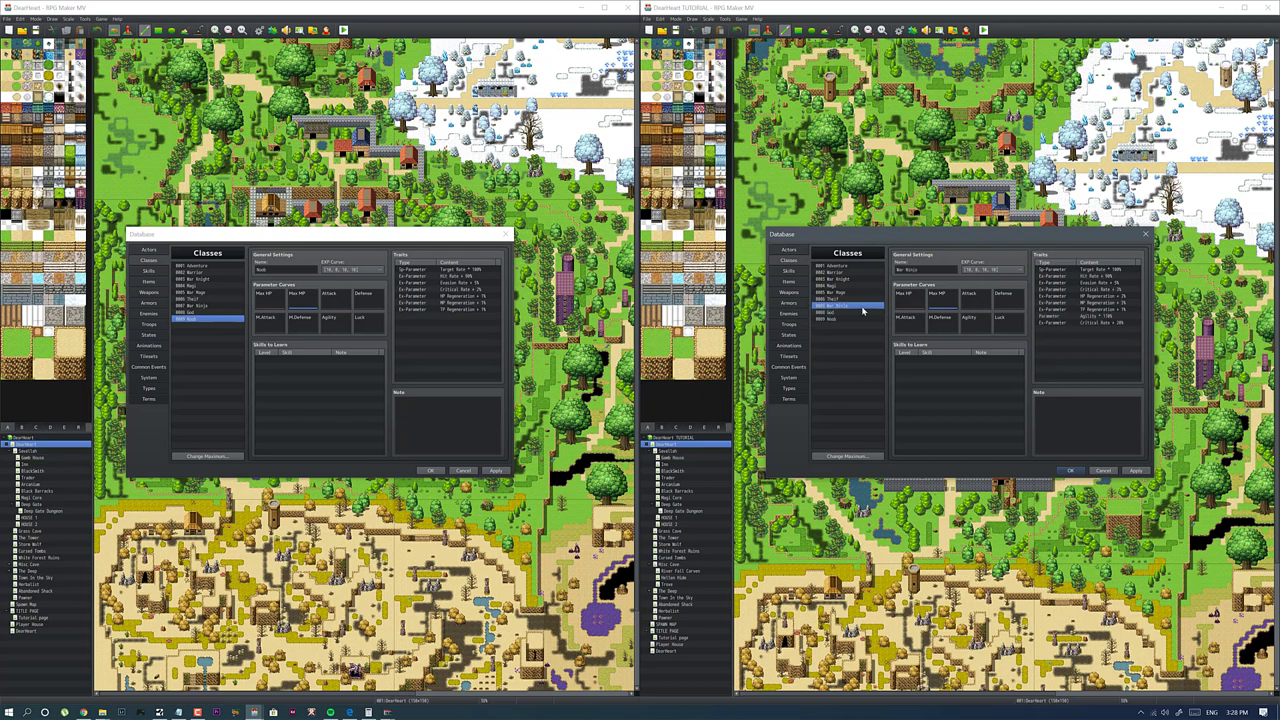
click(856, 299)
click(857, 292)
click(857, 285)
click(856, 279)
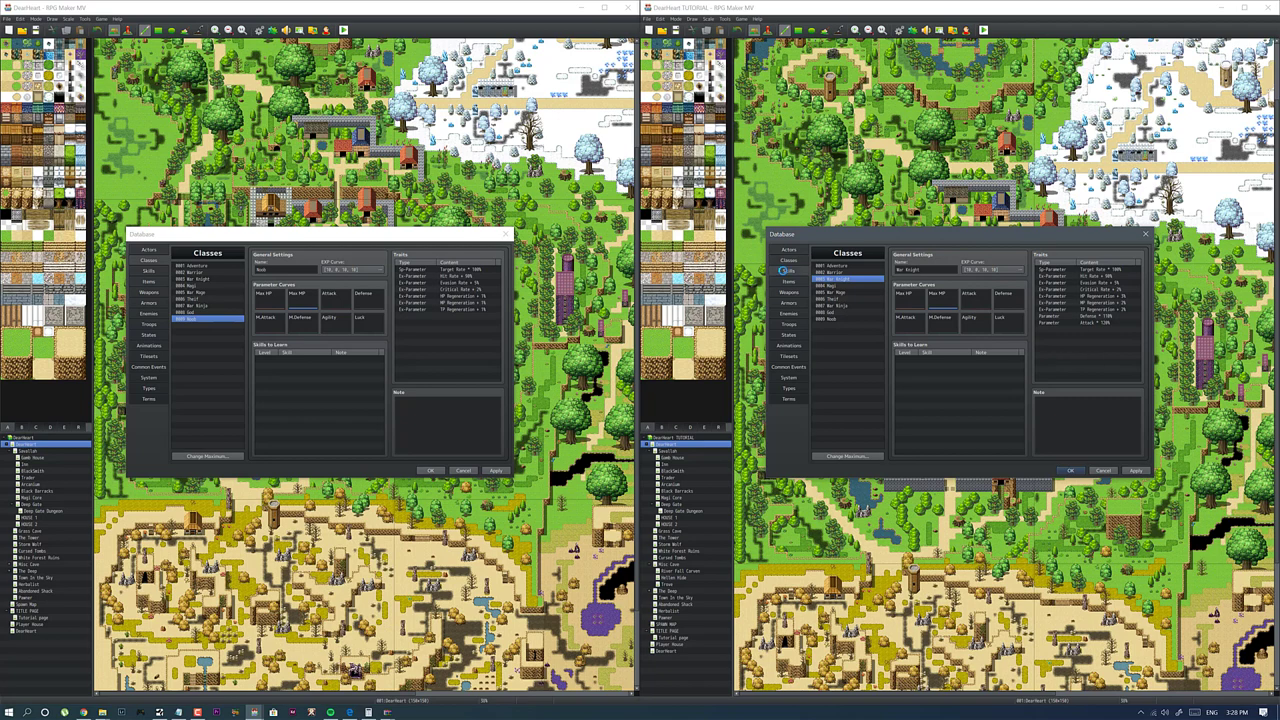
click(786, 272)
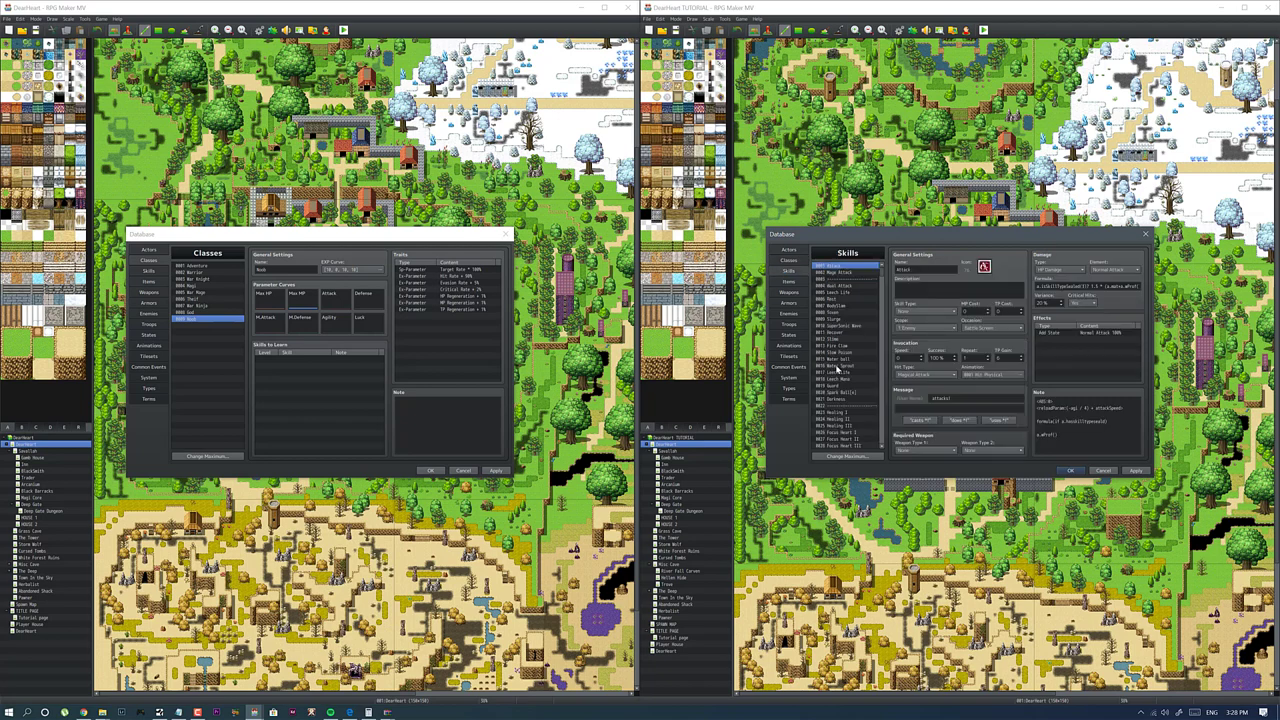
Step: Show Items in both databases and select the original's entire item range
click(798, 284)
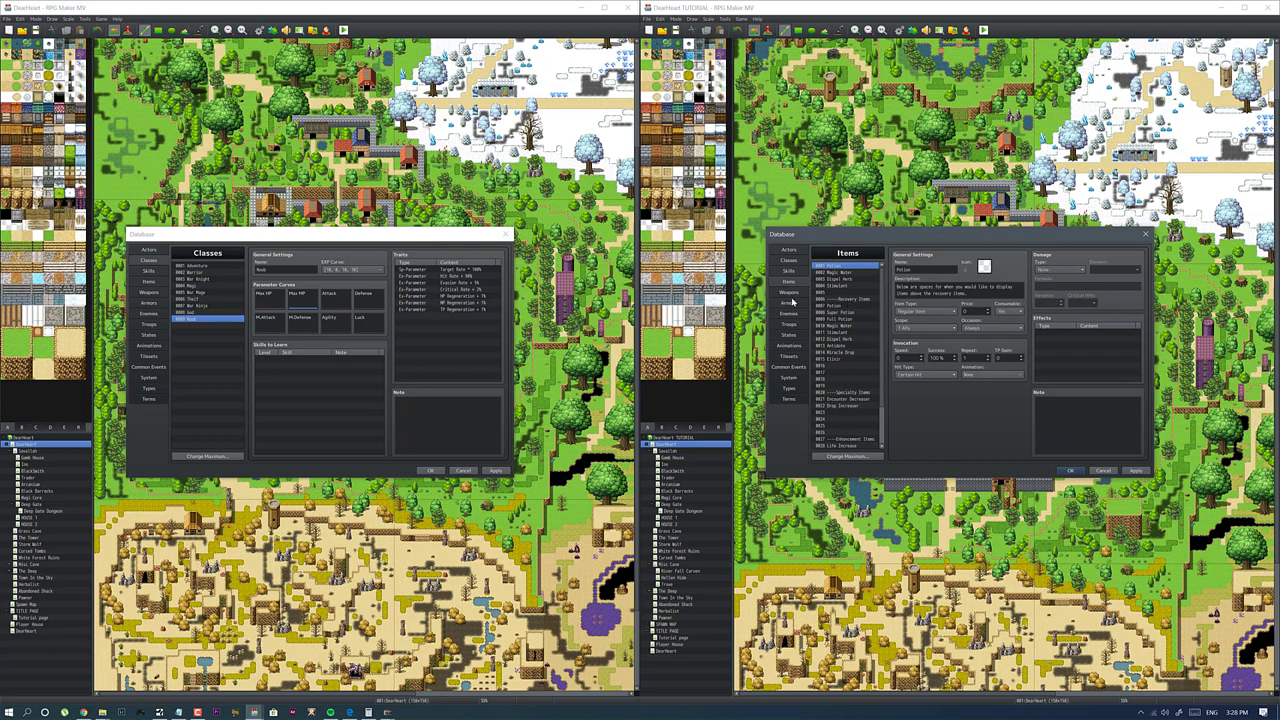
click(148, 282)
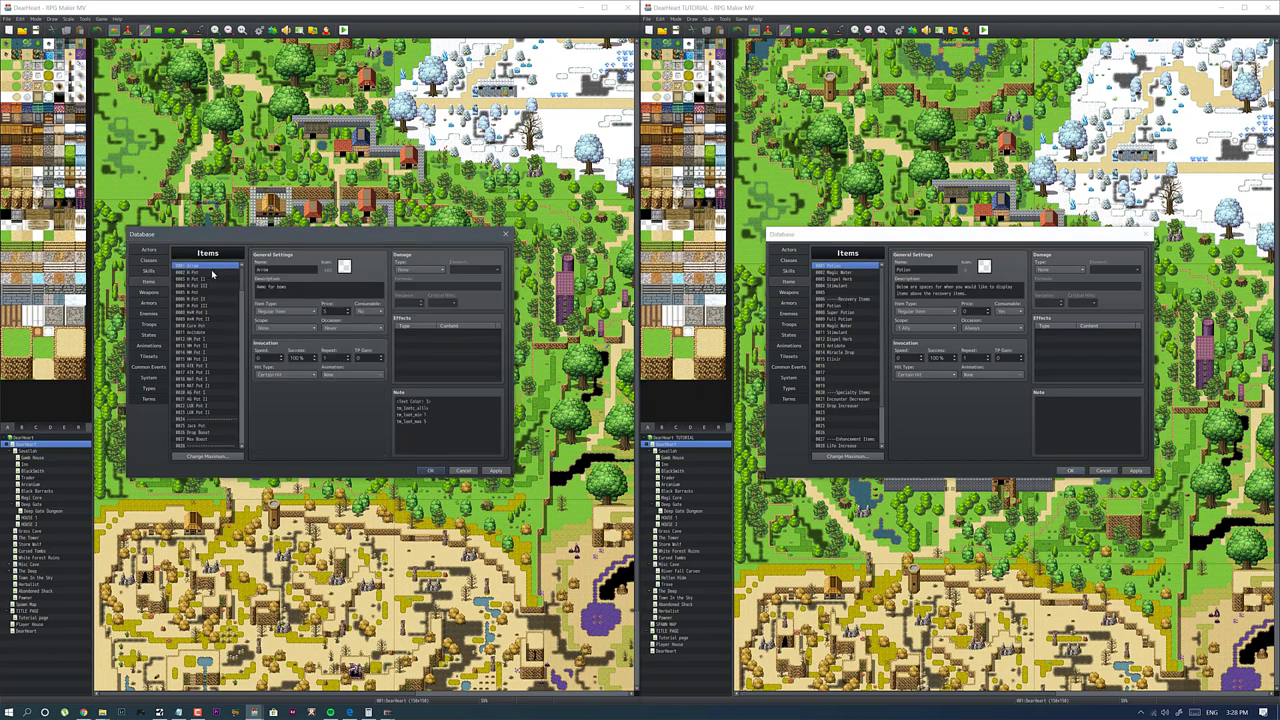
scroll(207, 316, down, 10)
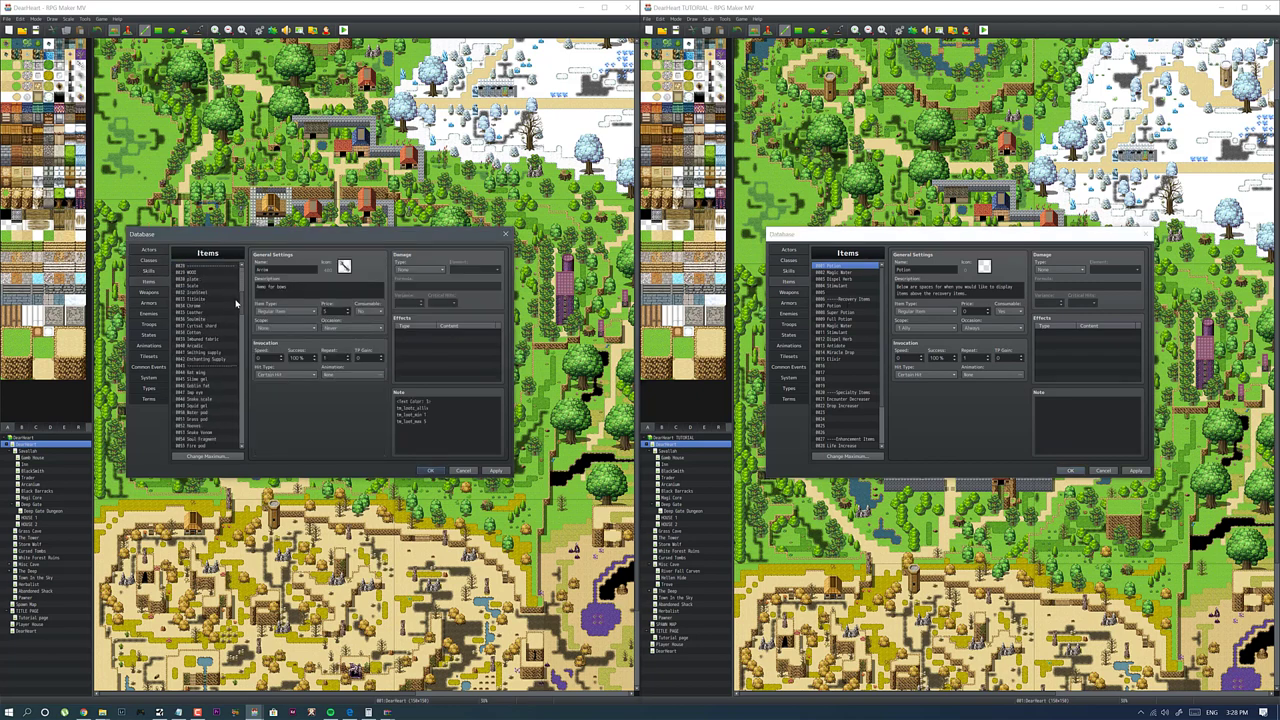
scroll(242, 322, down, 20)
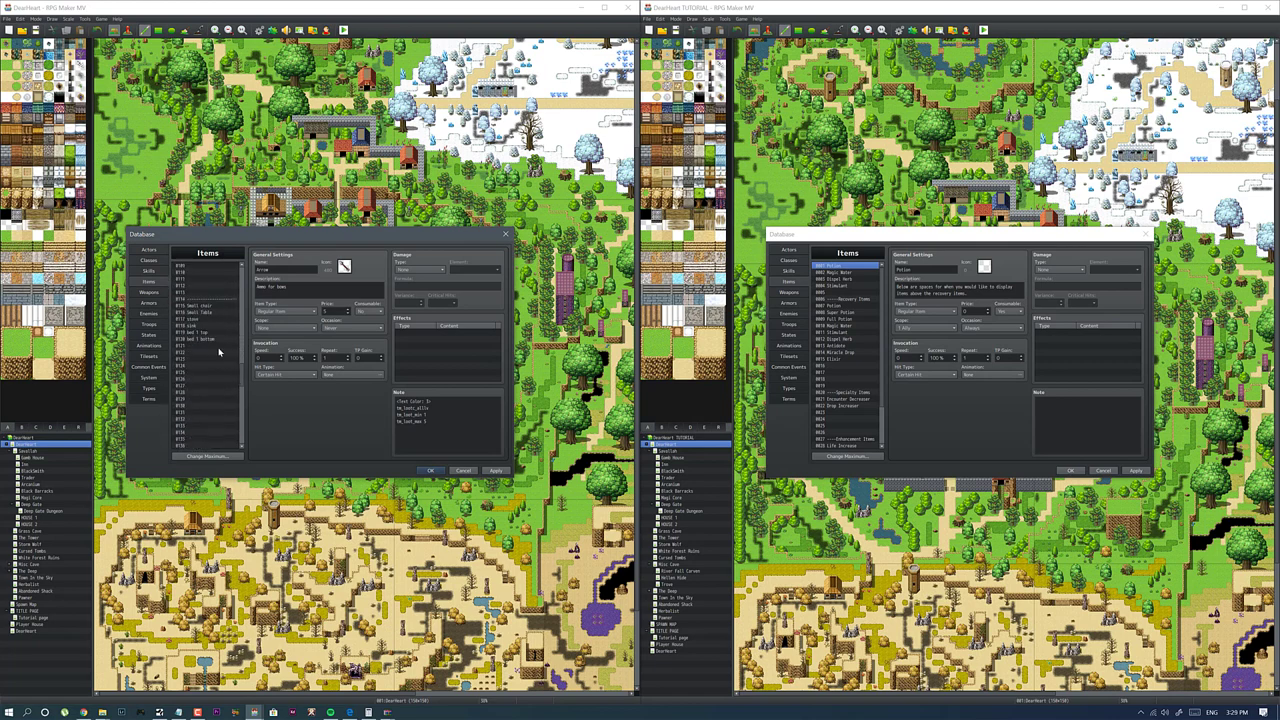
click(214, 343)
scroll(230, 400, down, 20)
shift+click(220, 443)
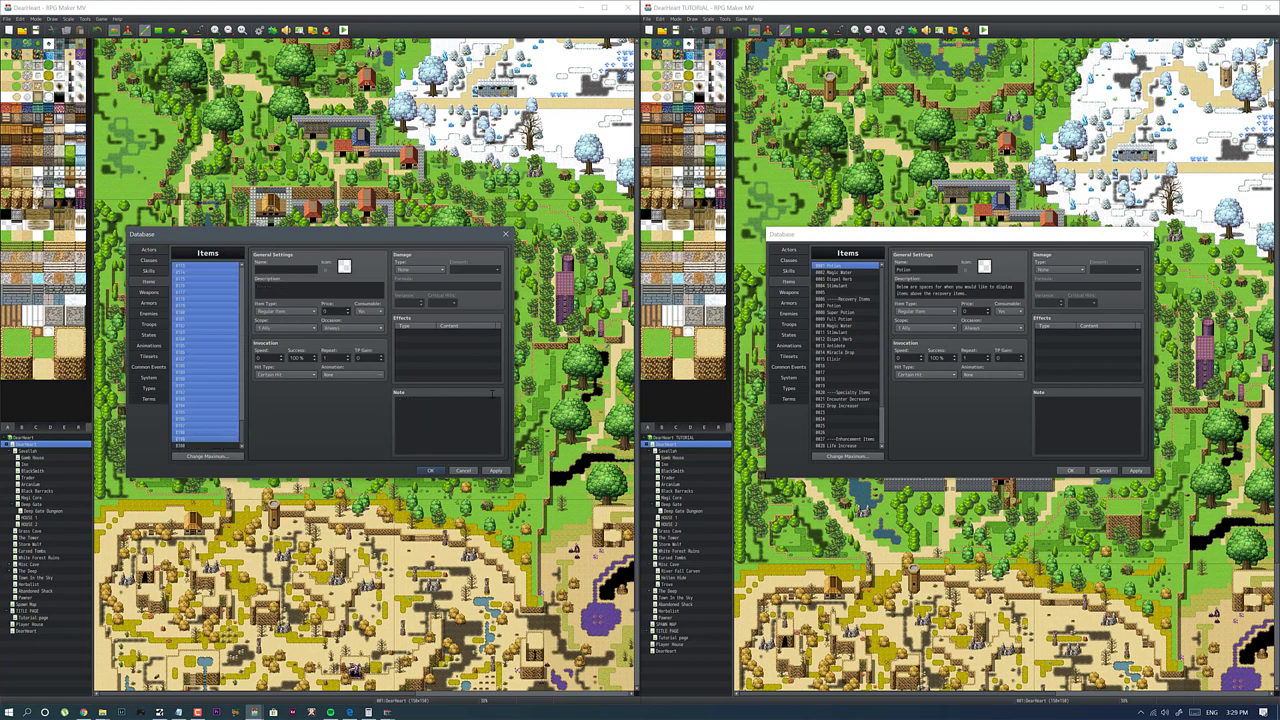
Step: Raise the TUTORIAL project's maximum item count to fit the copied items
click(846, 456)
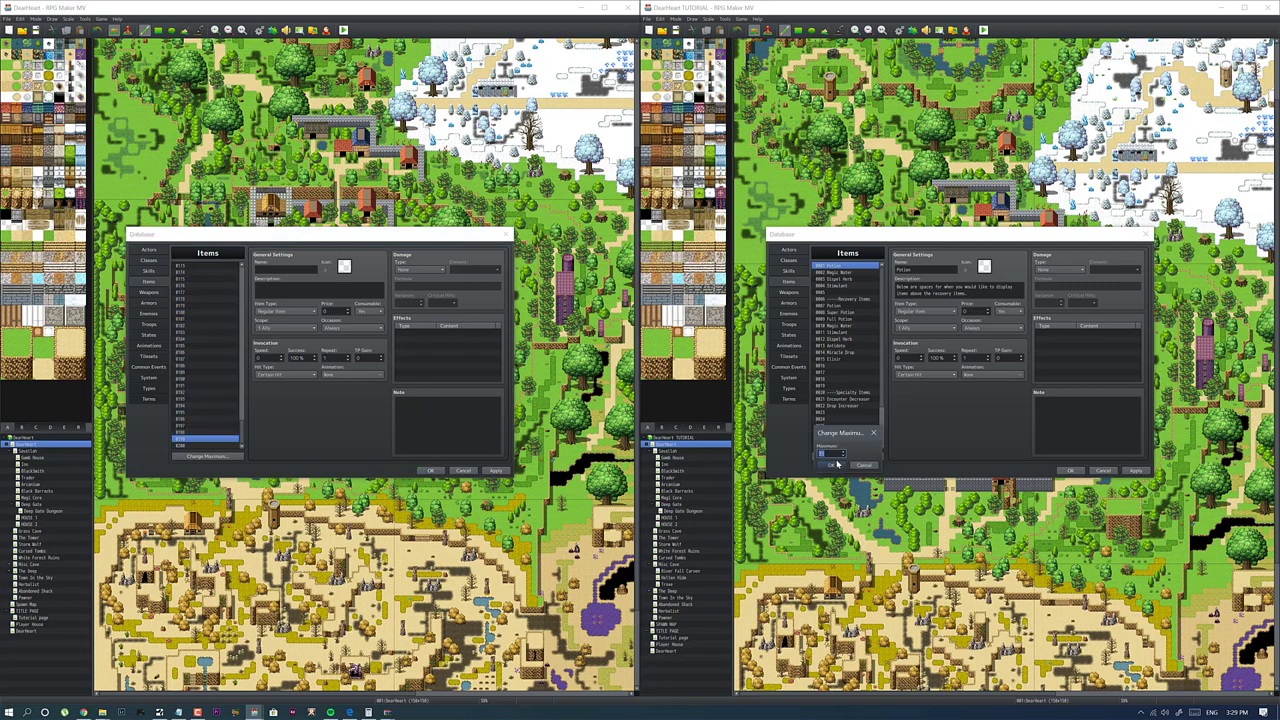
click(832, 465)
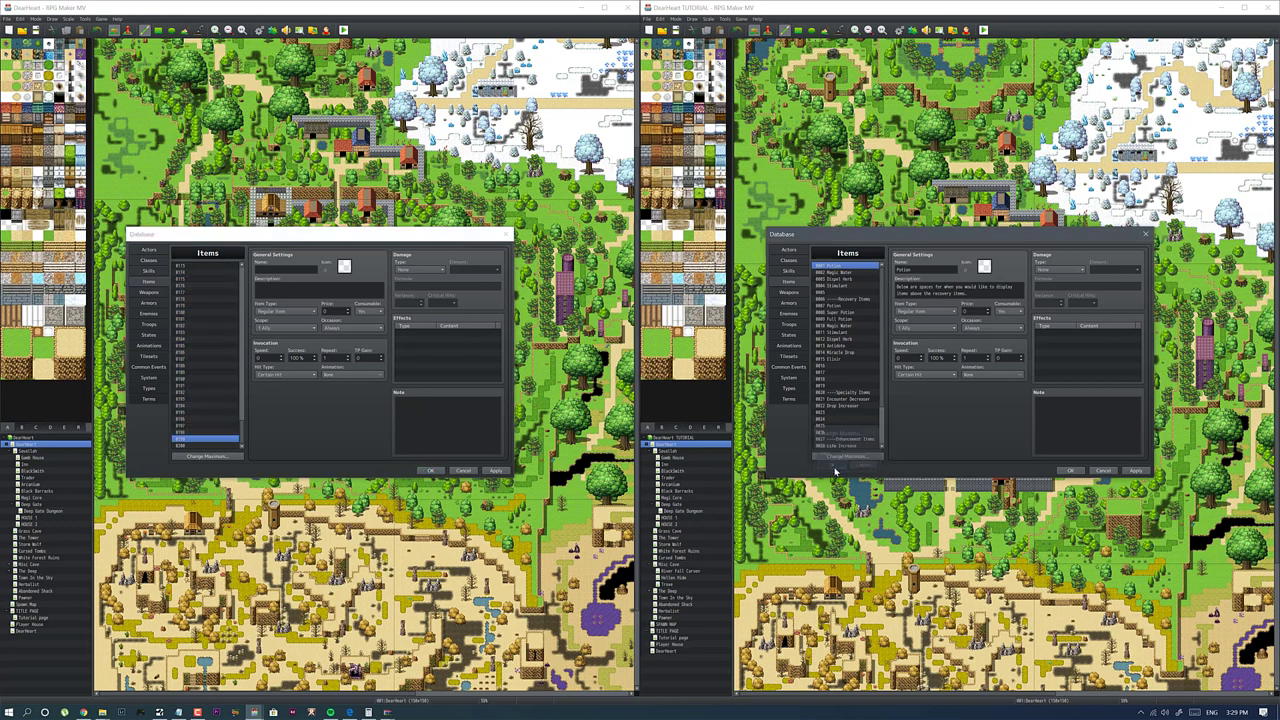
click(856, 273)
Step: Paste the original's items into TUTORIAL and check Anti Pot I, Arrow, H Pot II, M Pot II, HyM Pot I
click(856, 268)
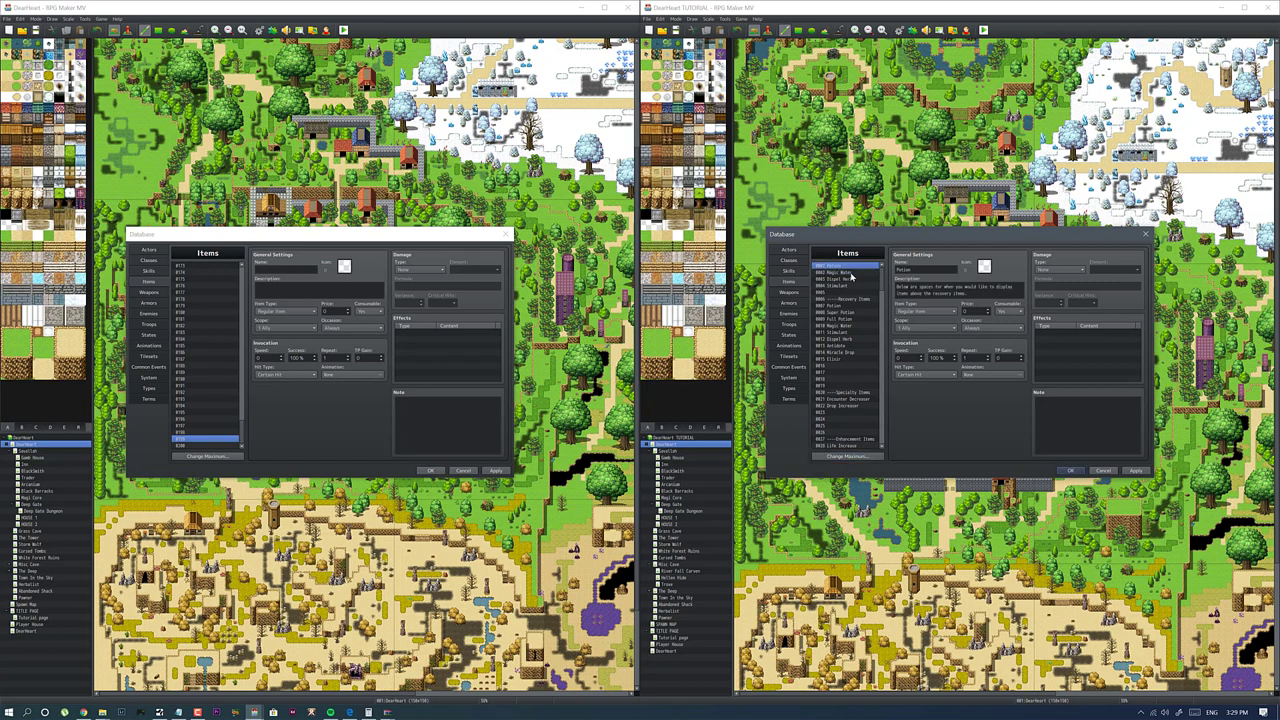
key(ctrl+v)
click(859, 310)
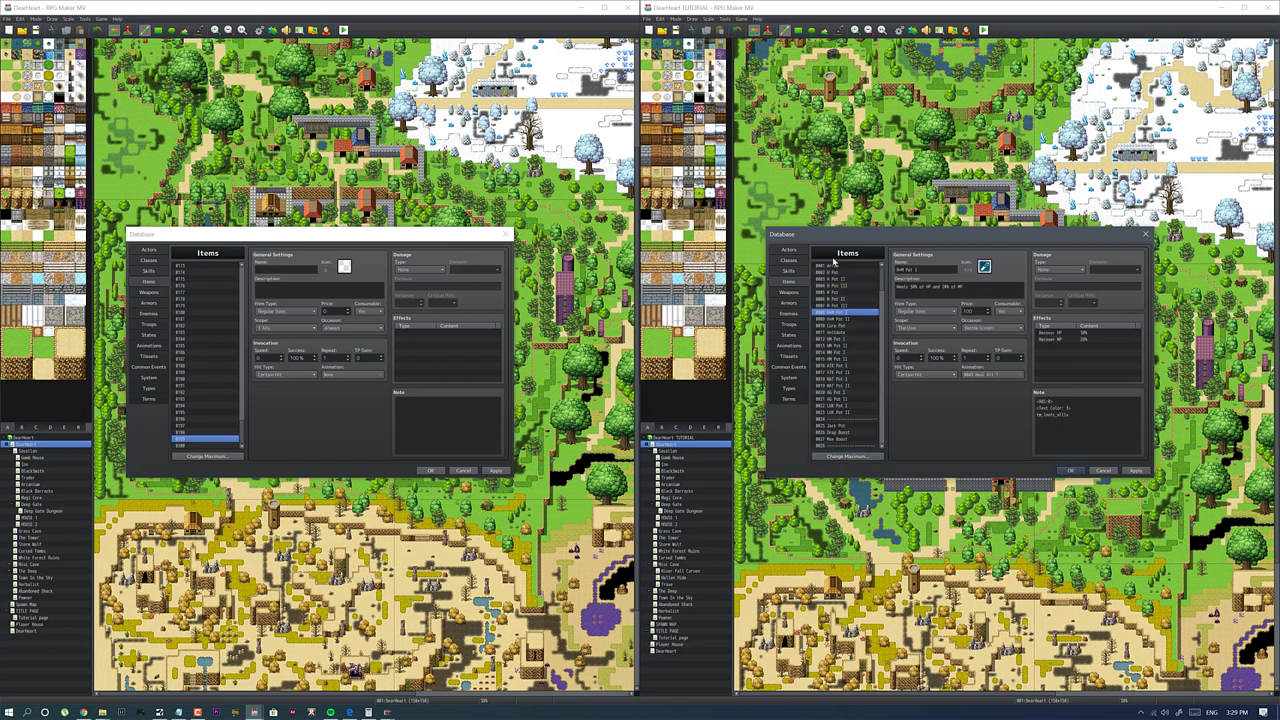
click(830, 268)
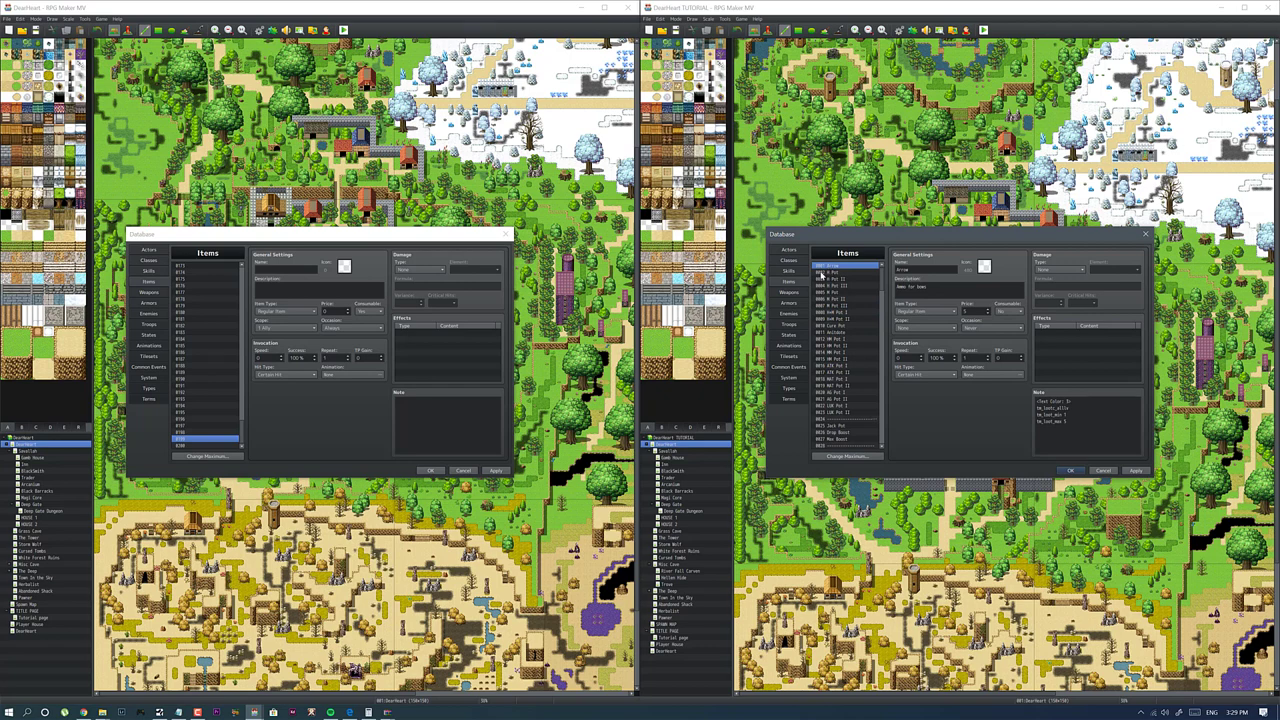
click(842, 280)
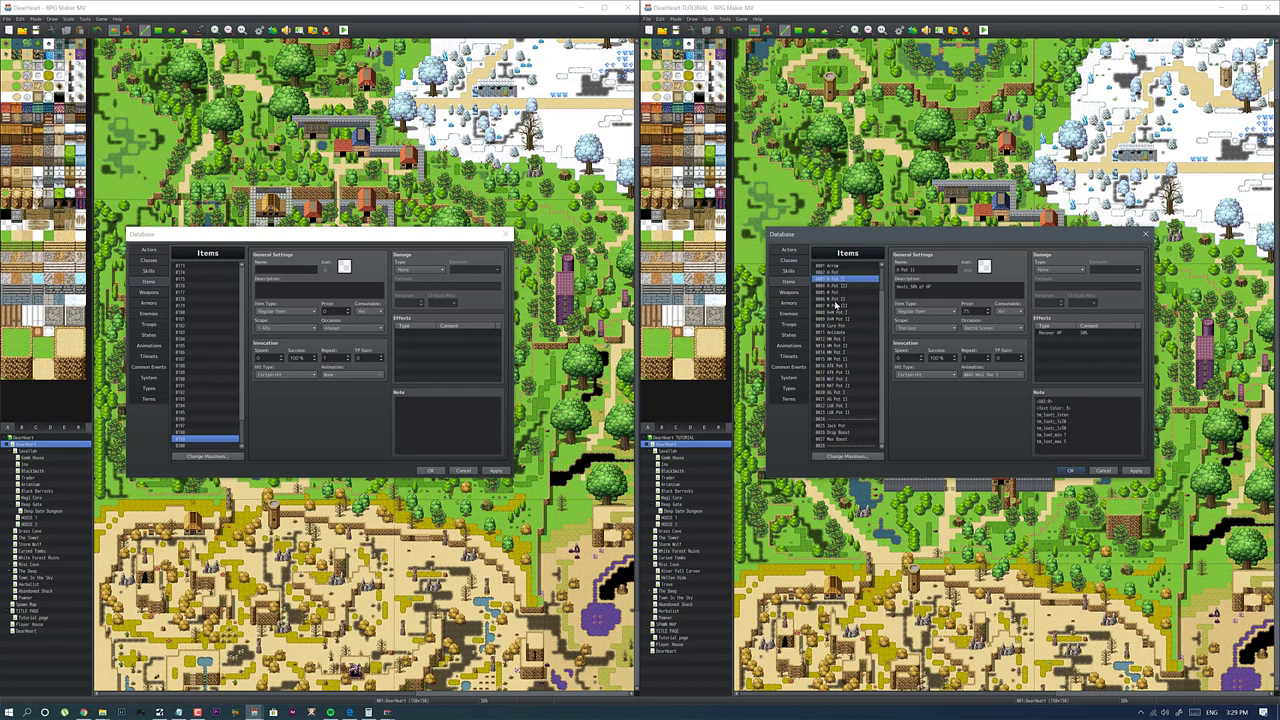
click(842, 298)
click(844, 313)
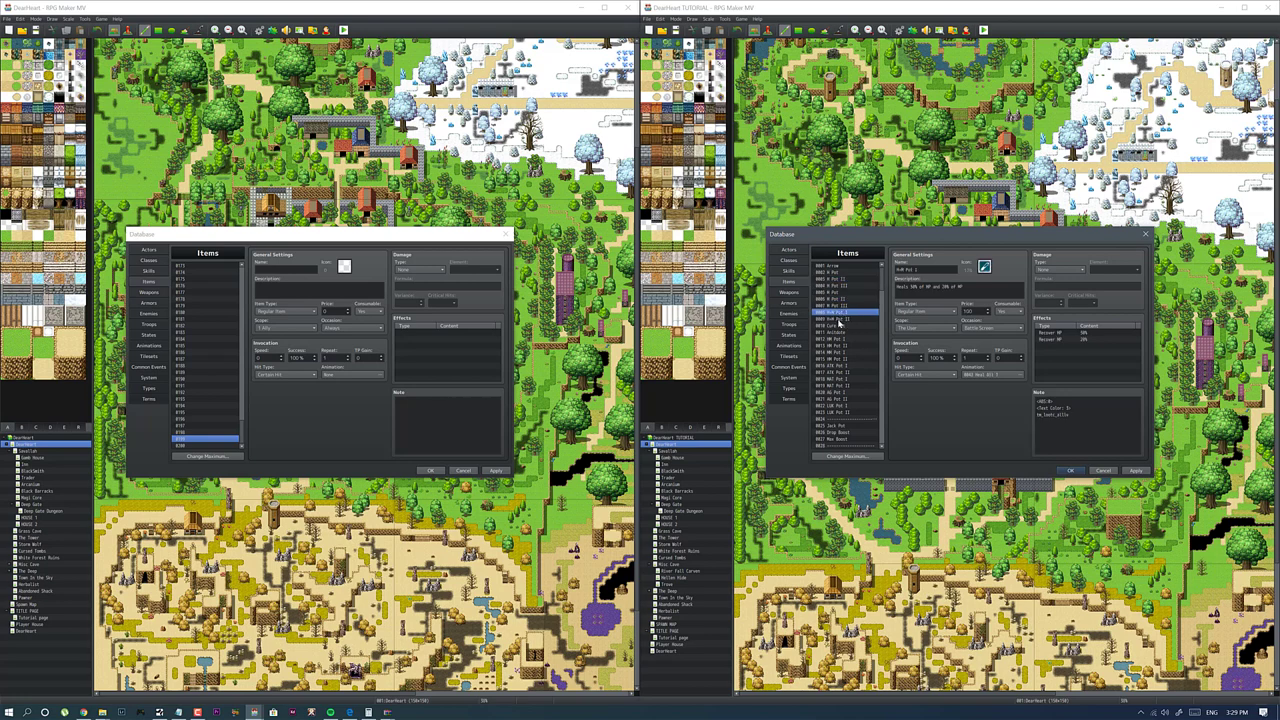
Step: Review the Cure Pot, Antidote, HM Pot I, AG Pot I and LUK Pot II items
click(840, 324)
click(839, 334)
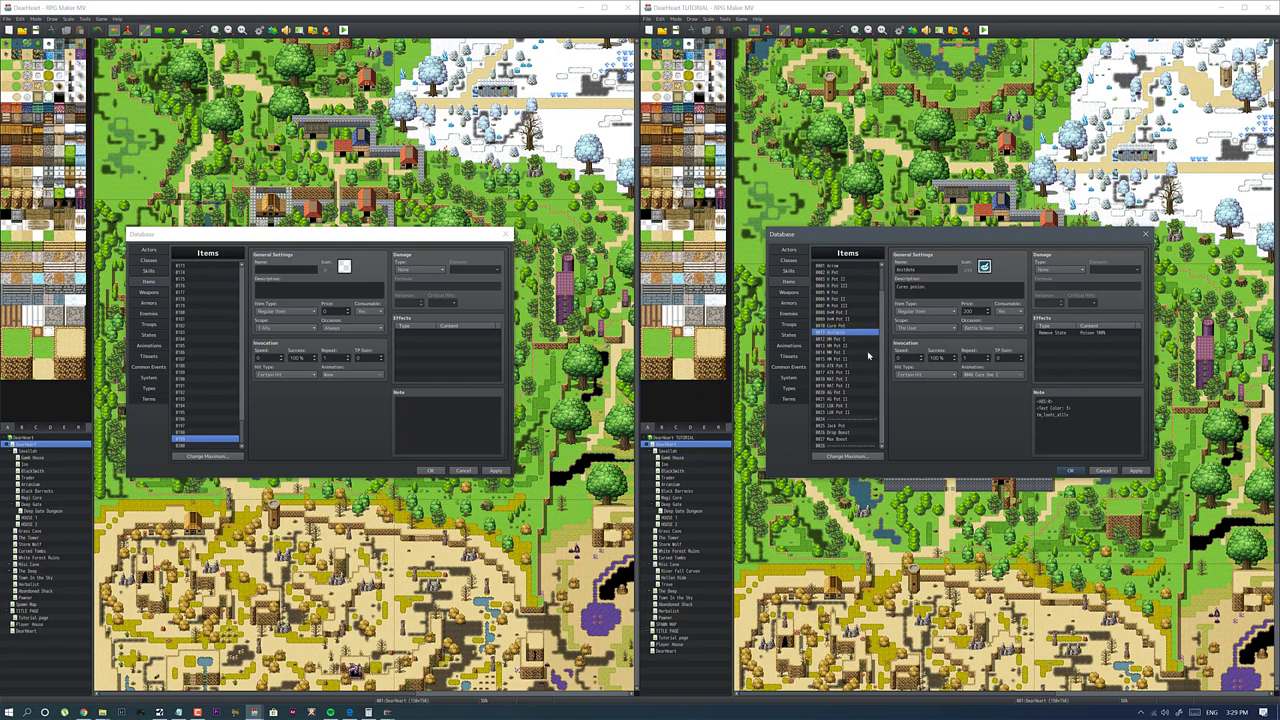
click(851, 342)
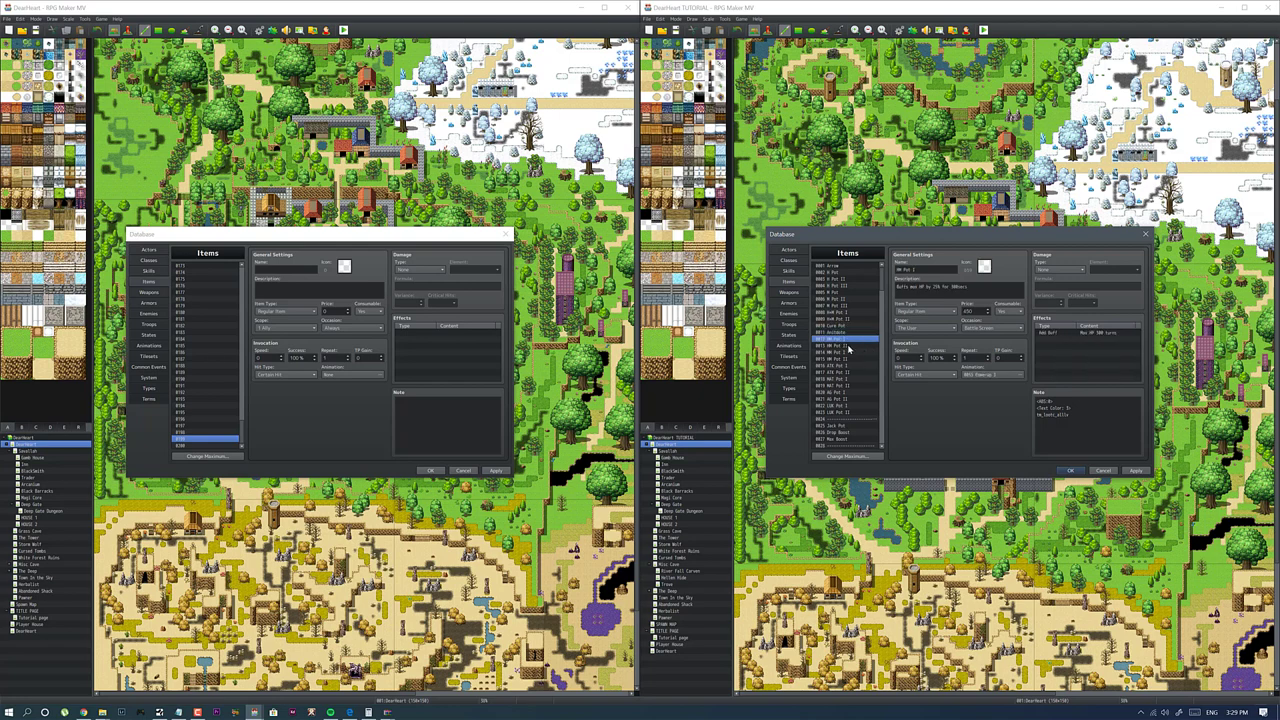
click(848, 368)
click(846, 392)
click(845, 379)
click(845, 411)
Step: Review the Jack Pot, Drop Boost and Max Boost items
scroll(850, 411, down, 2)
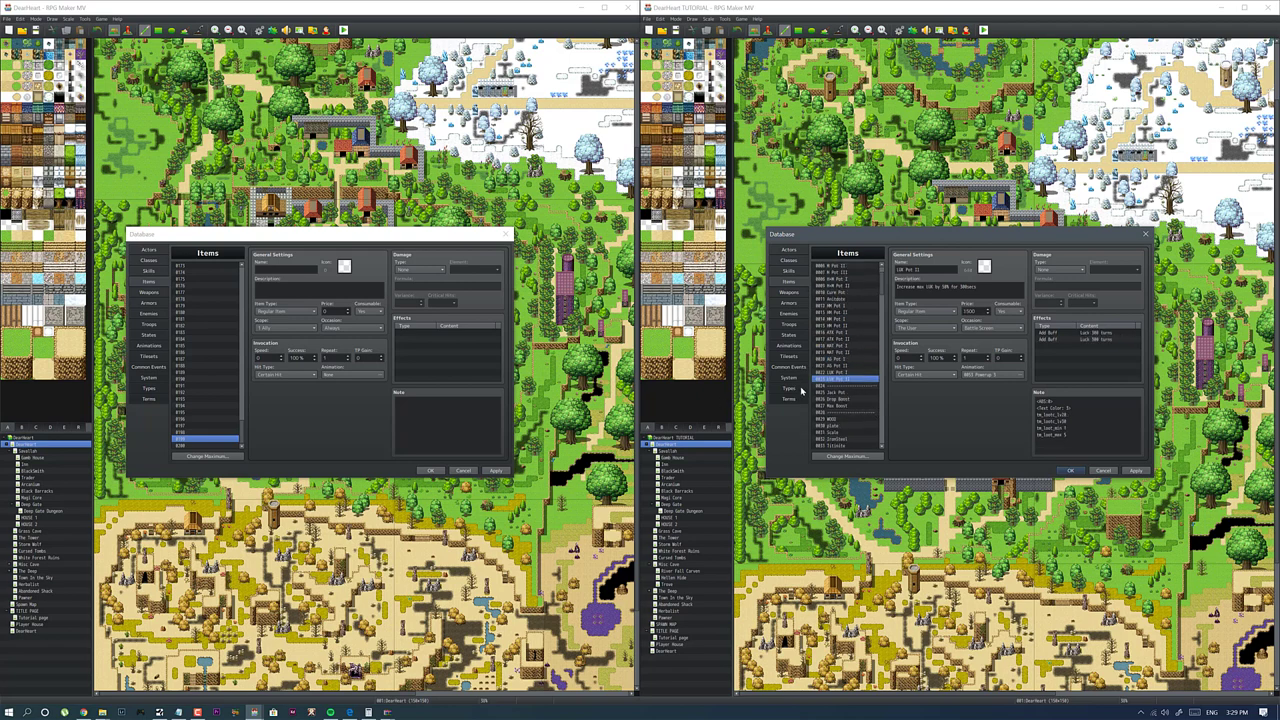
scroll(856, 398, down, 1)
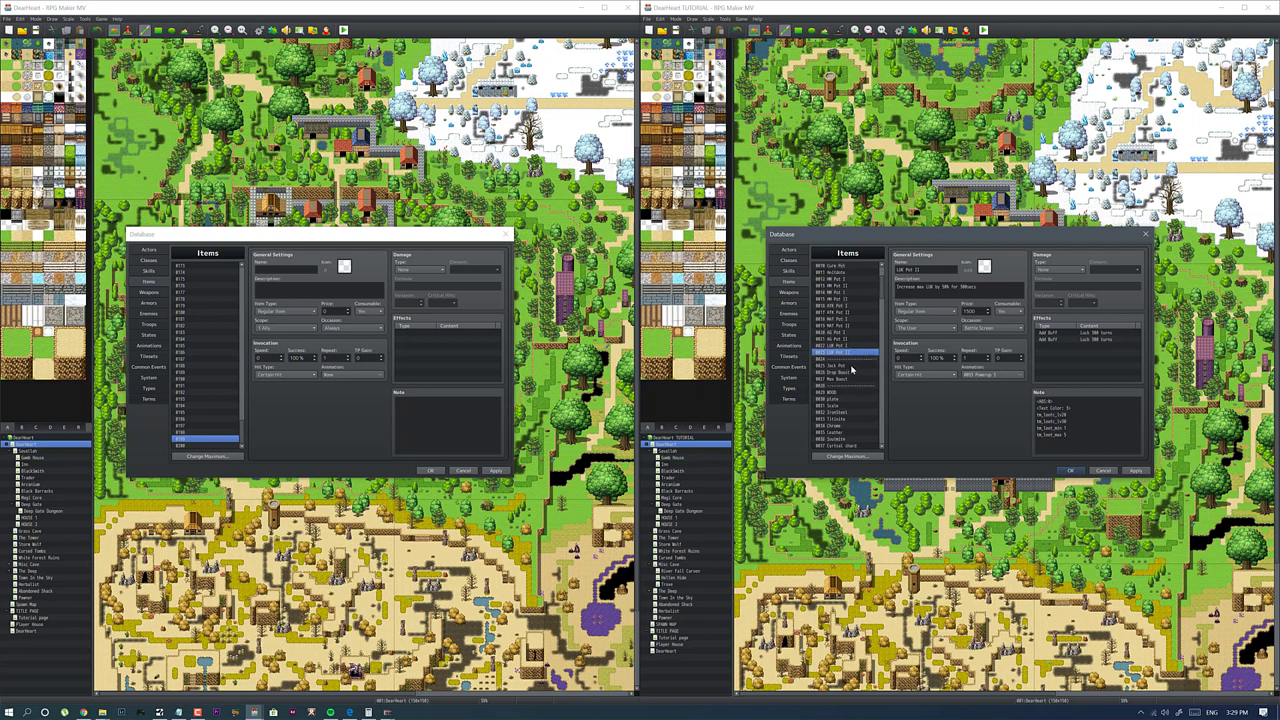
click(852, 367)
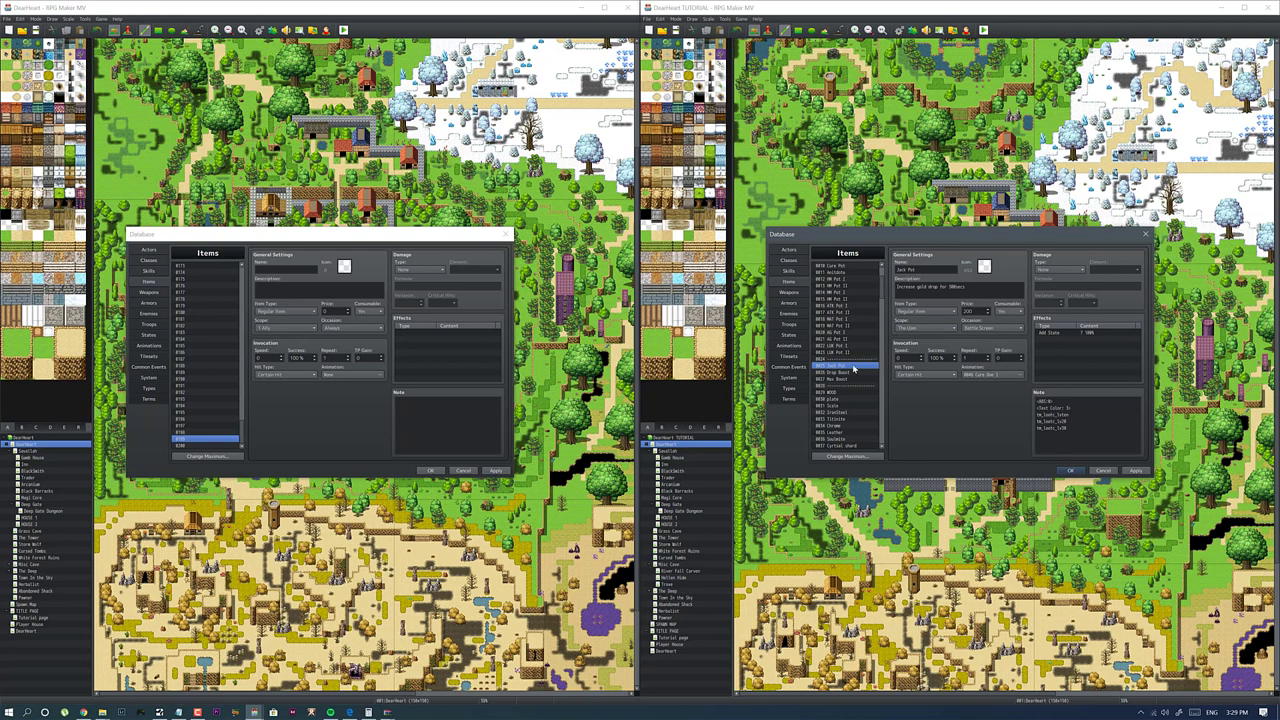
key(Down)
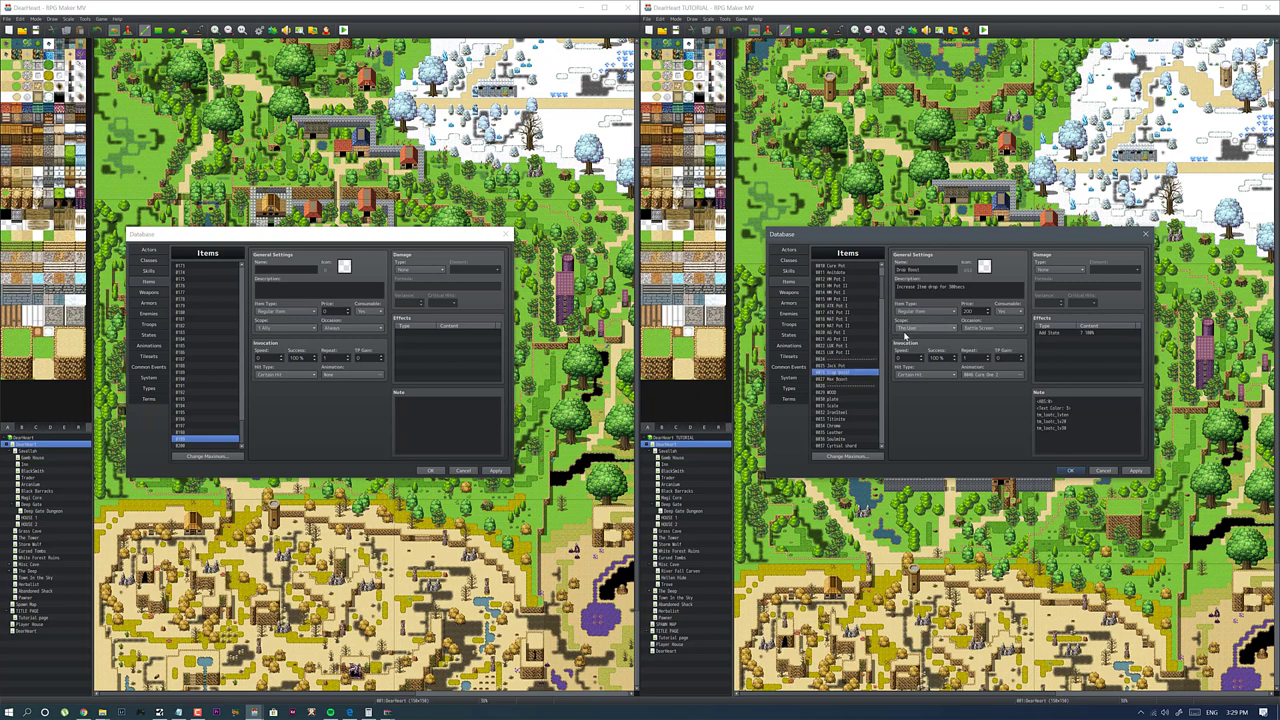
click(866, 378)
Step: Review the materials WOOD, plate, Scale, IronSteel, Titicite, Chrome, Leather and Cyrtal shard
scroll(863, 380, down, 1)
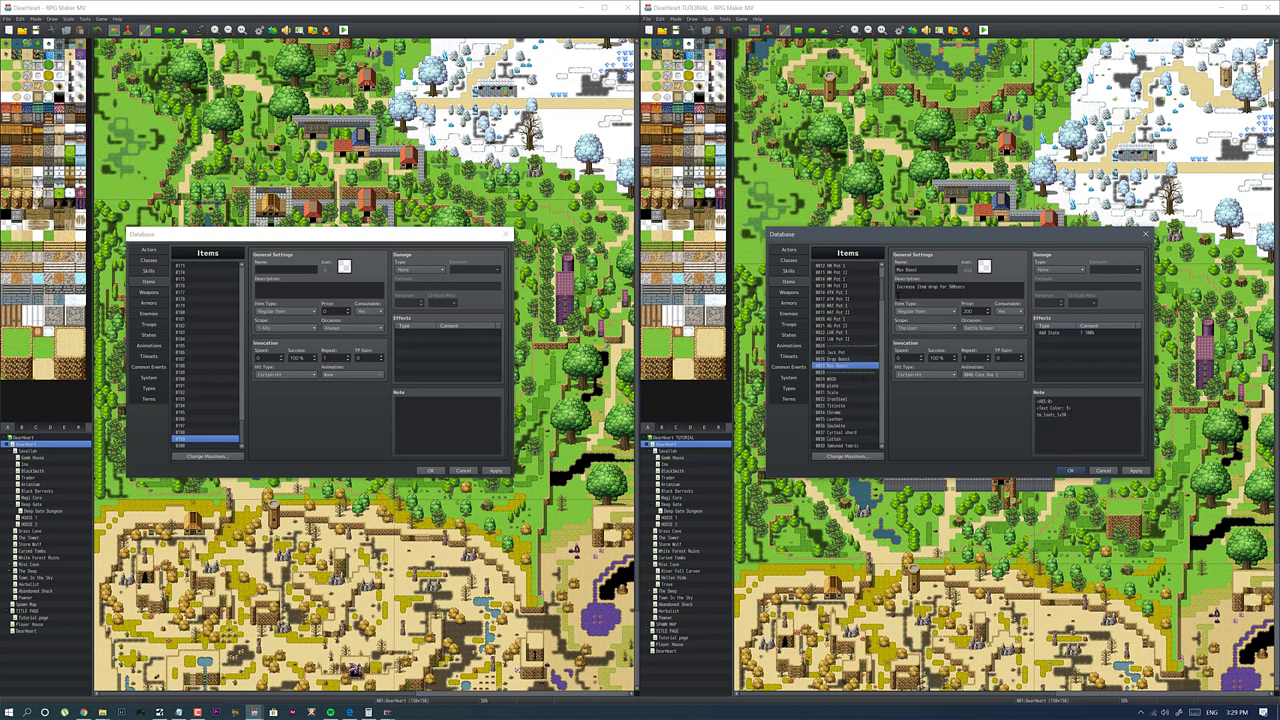
scroll(870, 359, down, 3)
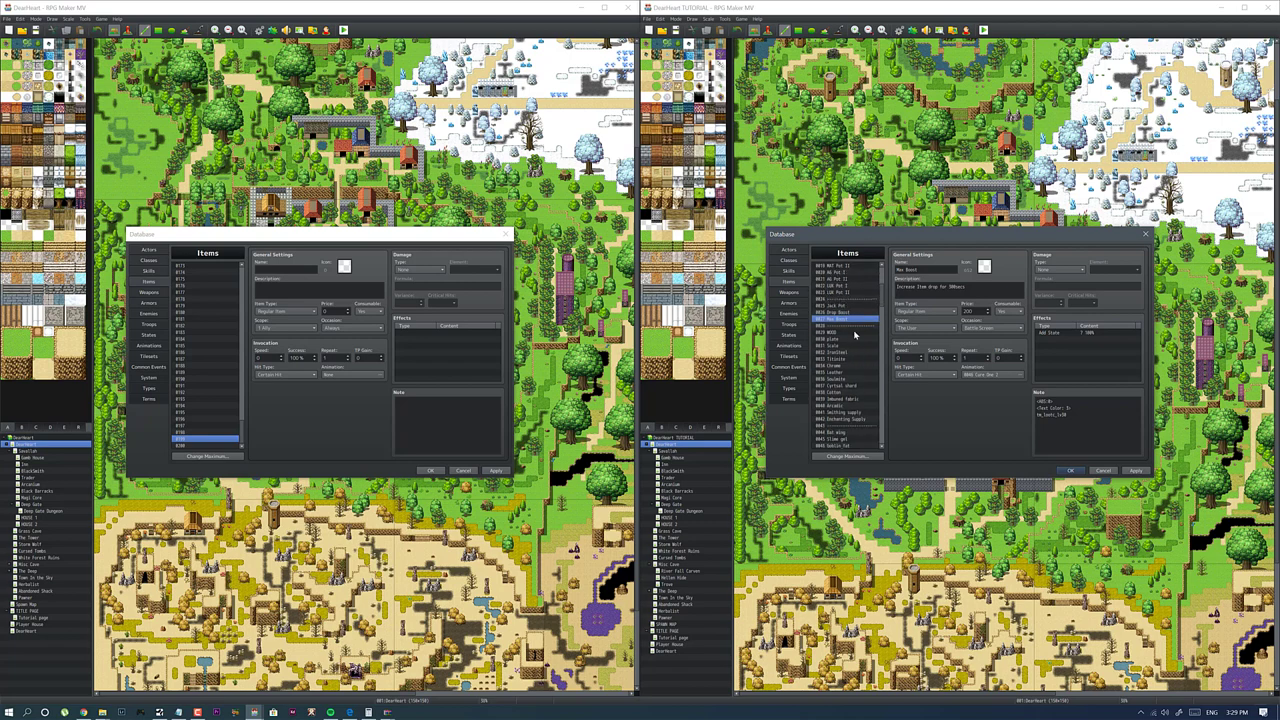
click(852, 332)
click(853, 340)
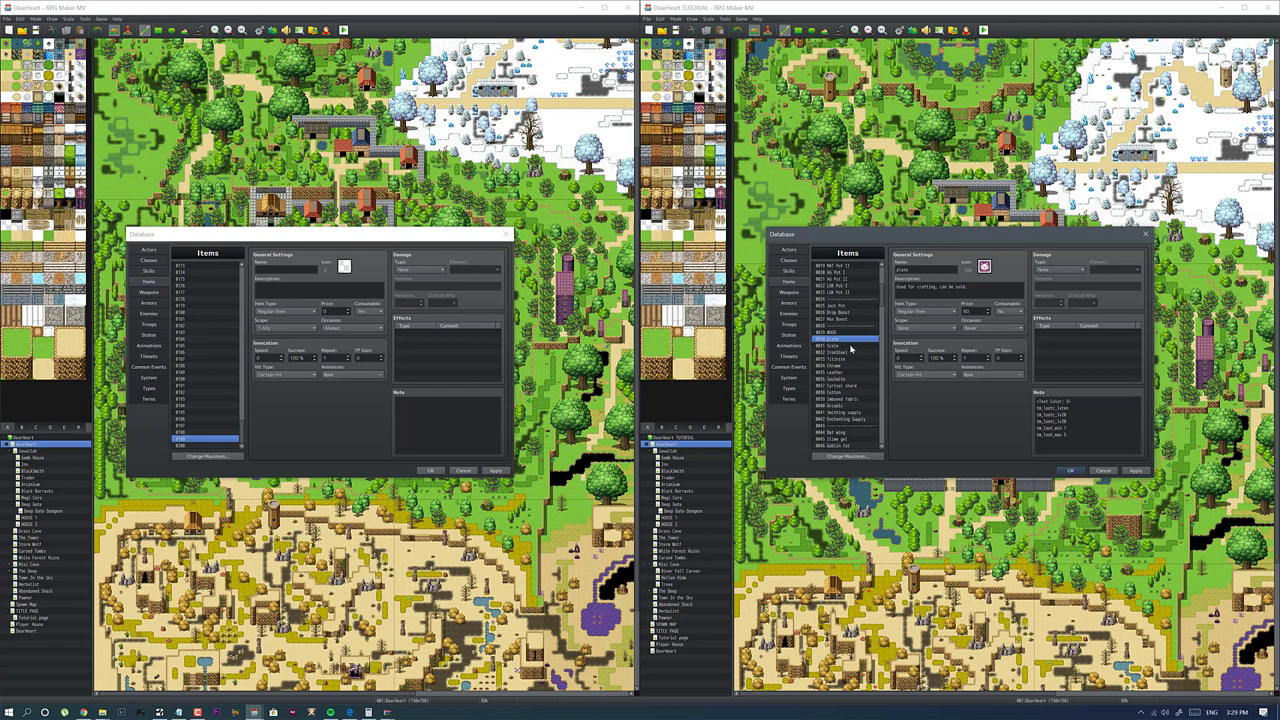
click(851, 345)
click(850, 352)
click(845, 359)
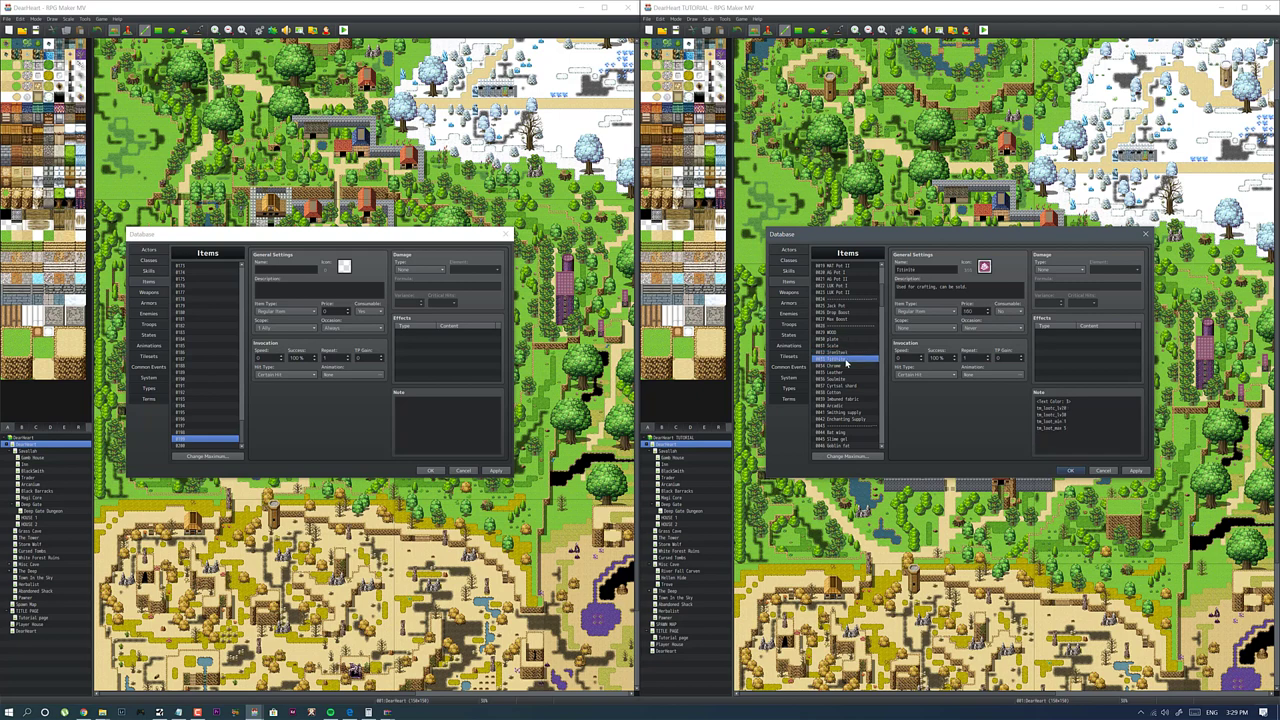
click(846, 366)
click(847, 372)
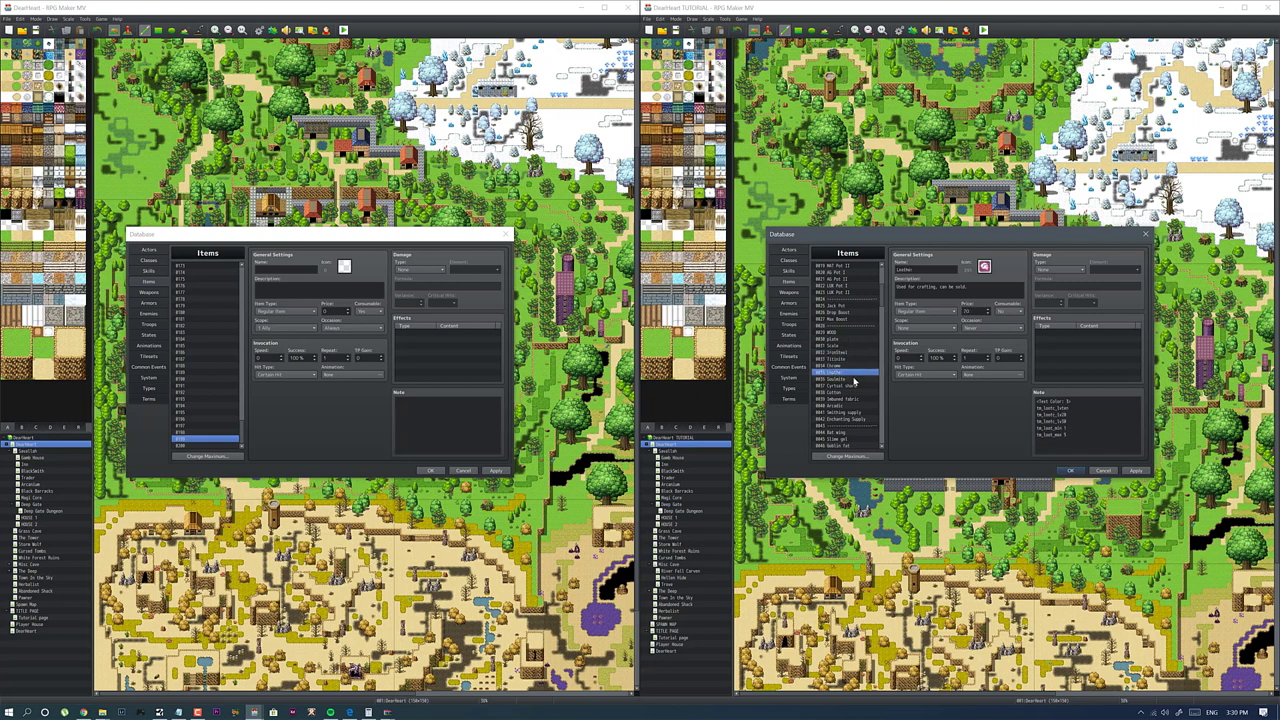
click(852, 386)
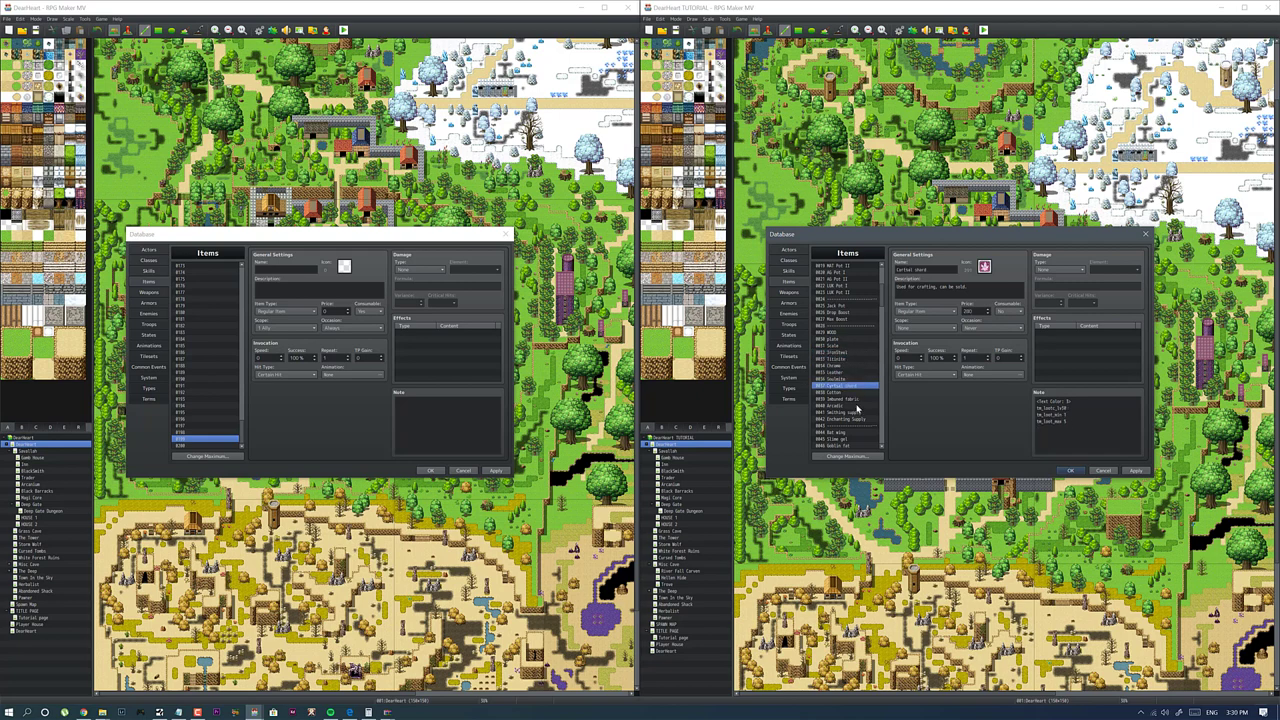
Step: Review Enchanting Supply and the Bat wing, Imp eye, Goblin fat and Pit eye materials
scroll(860, 405, down, 1)
click(851, 413)
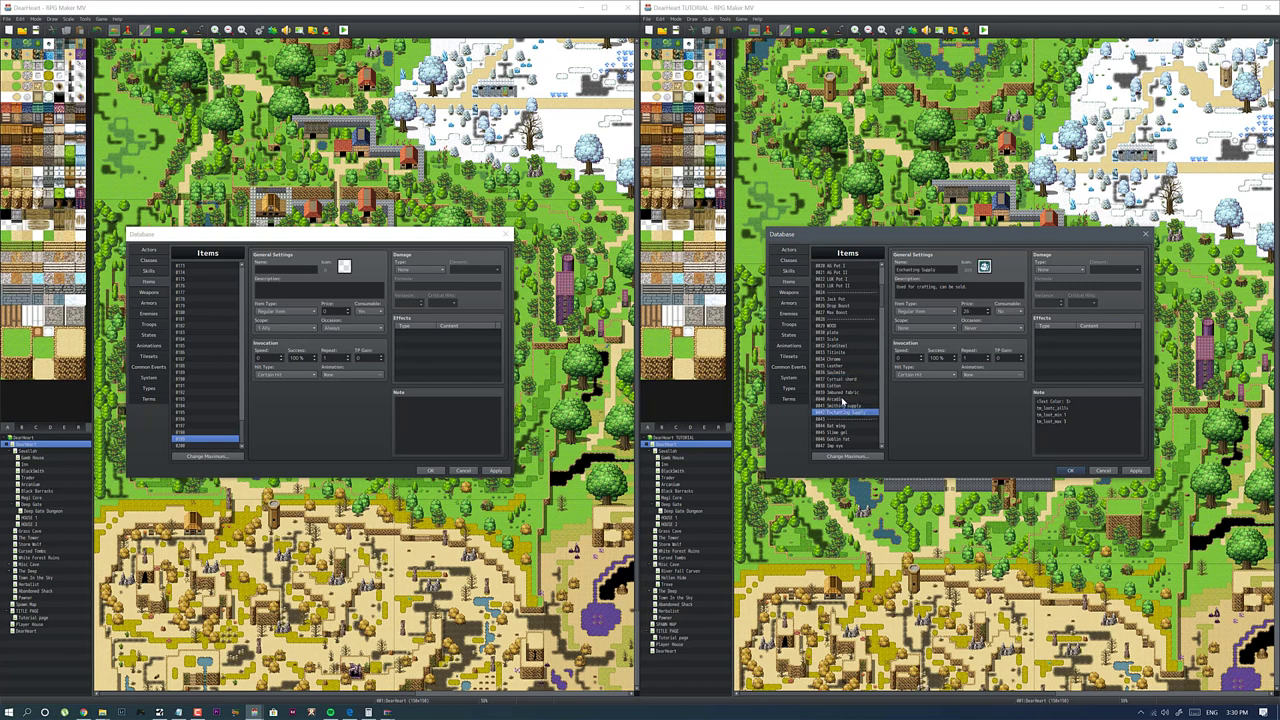
scroll(848, 395, down, 4)
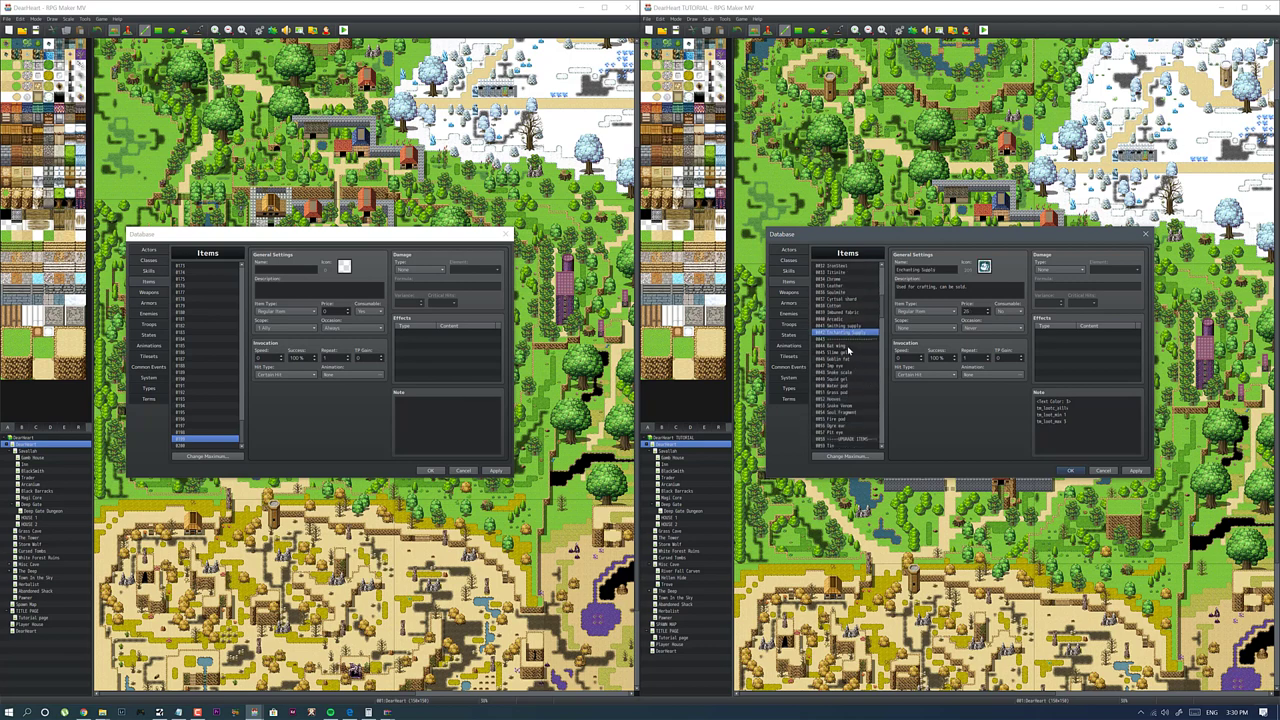
click(848, 347)
click(841, 367)
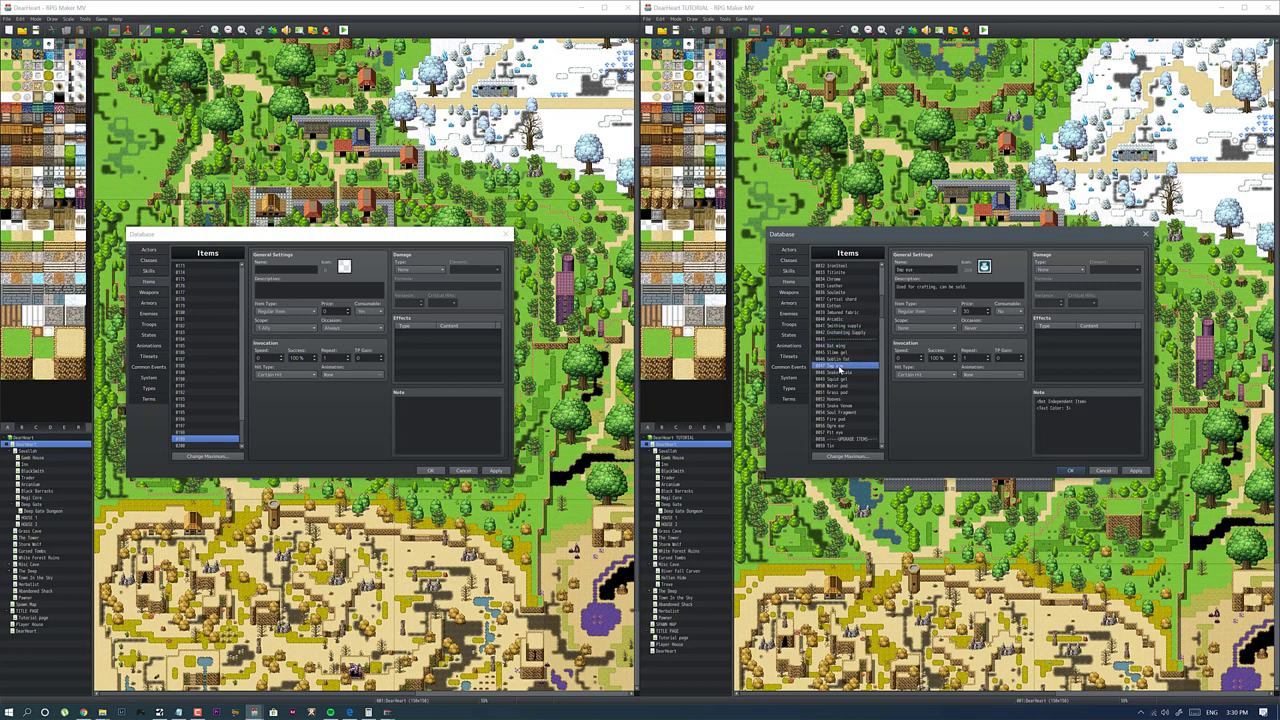
click(845, 359)
click(852, 432)
scroll(852, 432, down, 5)
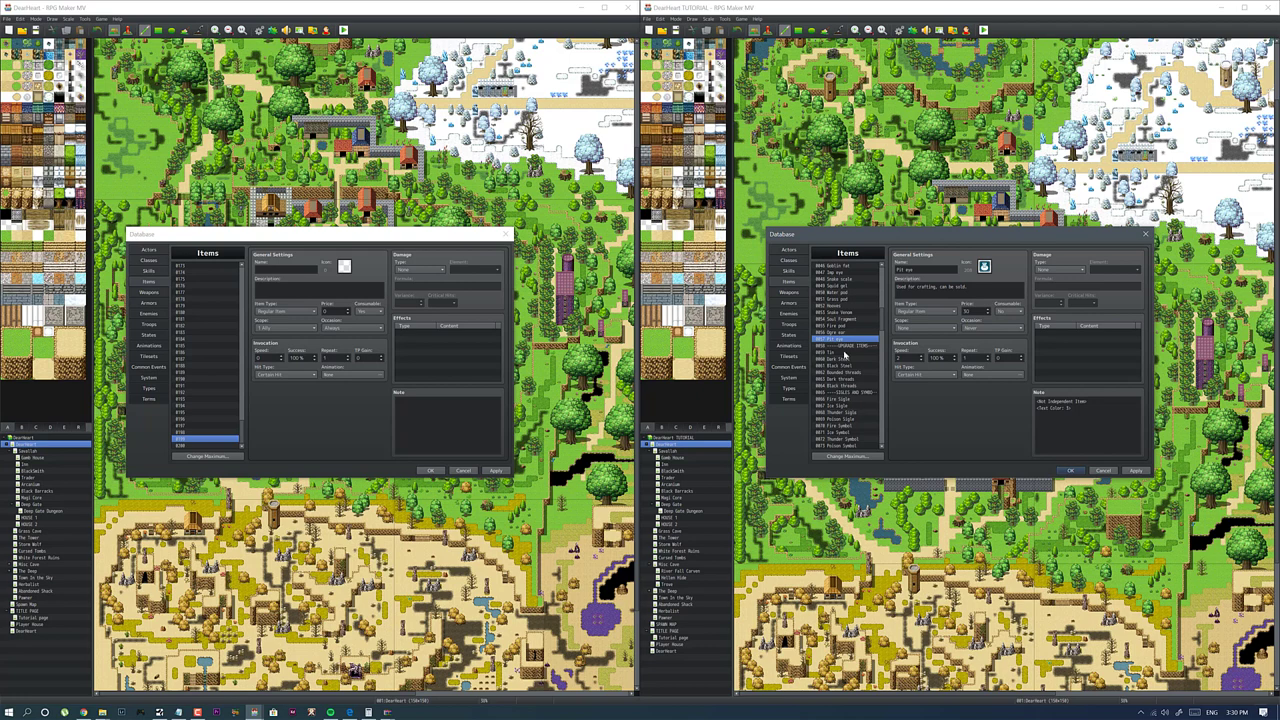
Step: Inspect the Tin and Dark Steel upgrade items
click(845, 354)
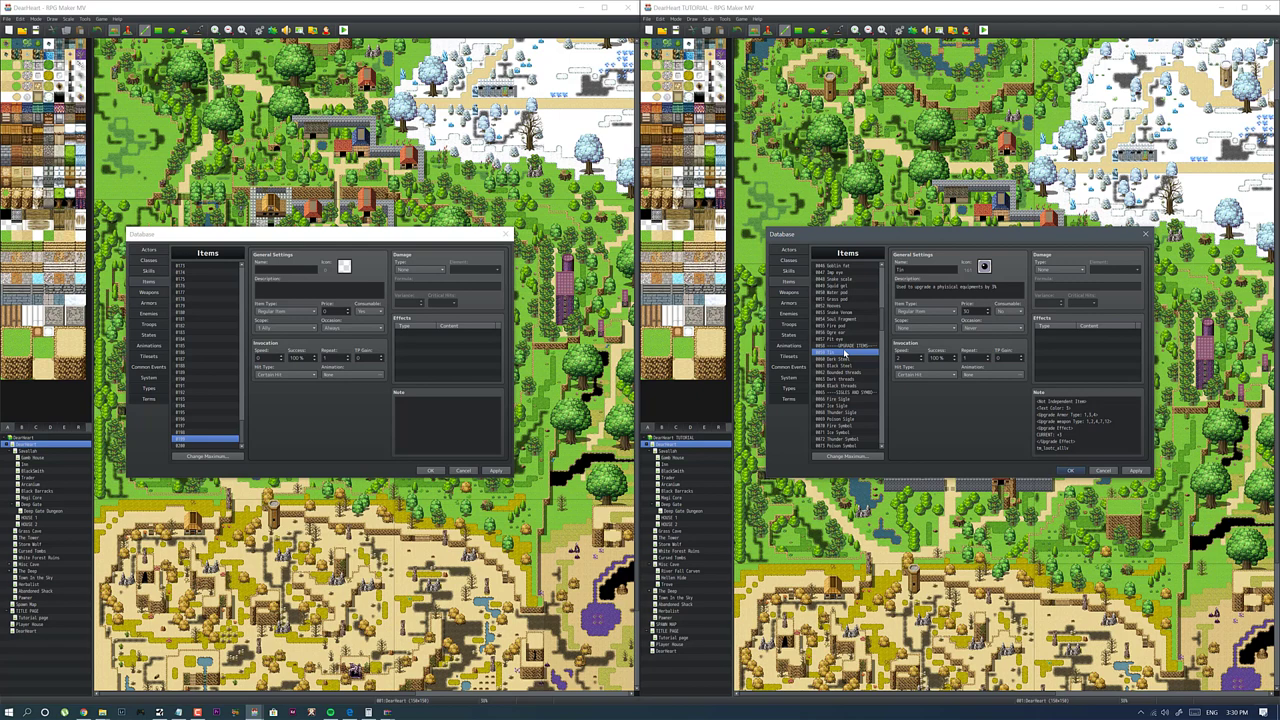
scroll(844, 354, down, 1)
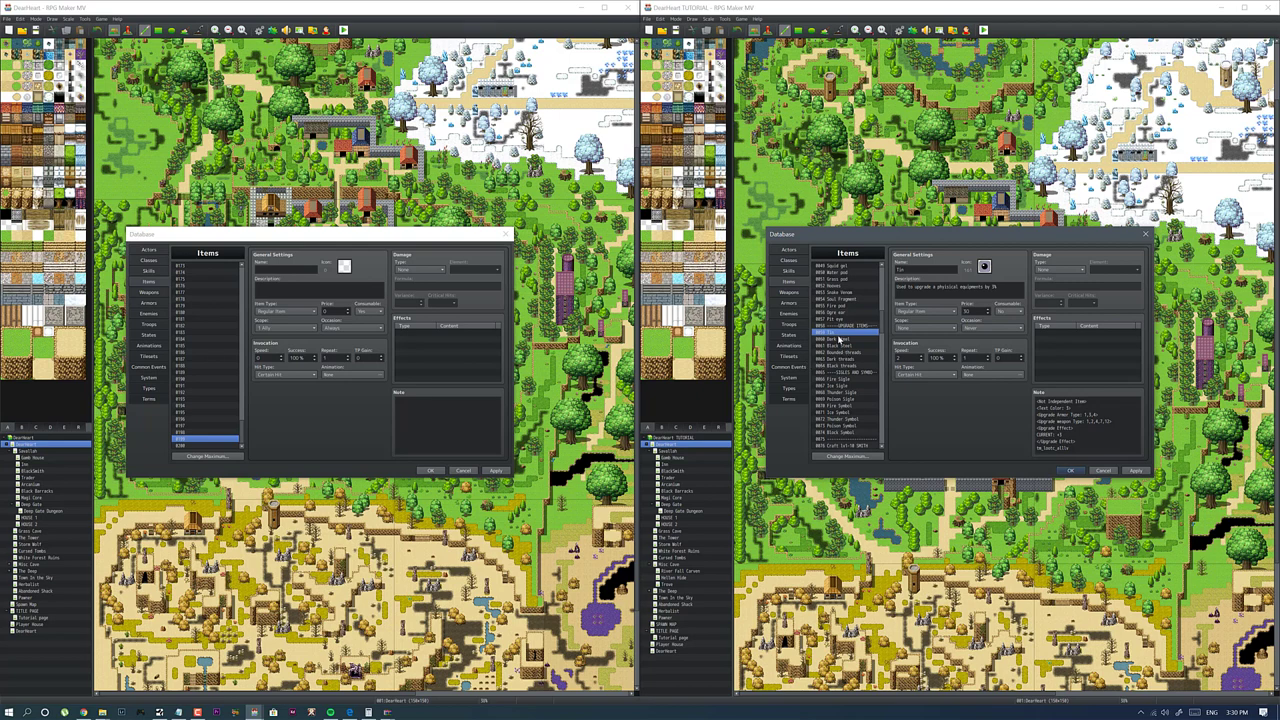
click(838, 341)
click(840, 362)
click(840, 339)
Step: Check Black Threads, then compare the notes of Fire Symbol and Fire Sigle
scroll(887, 356, down, 1)
click(866, 353)
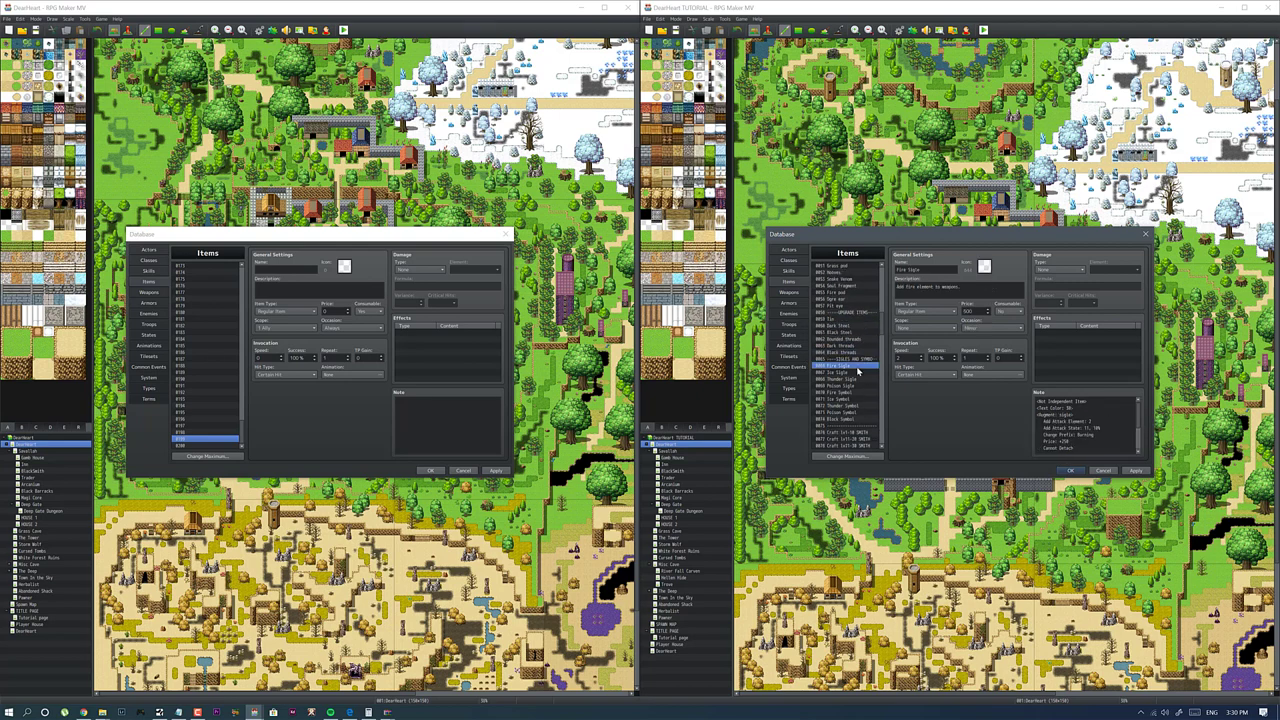
click(846, 393)
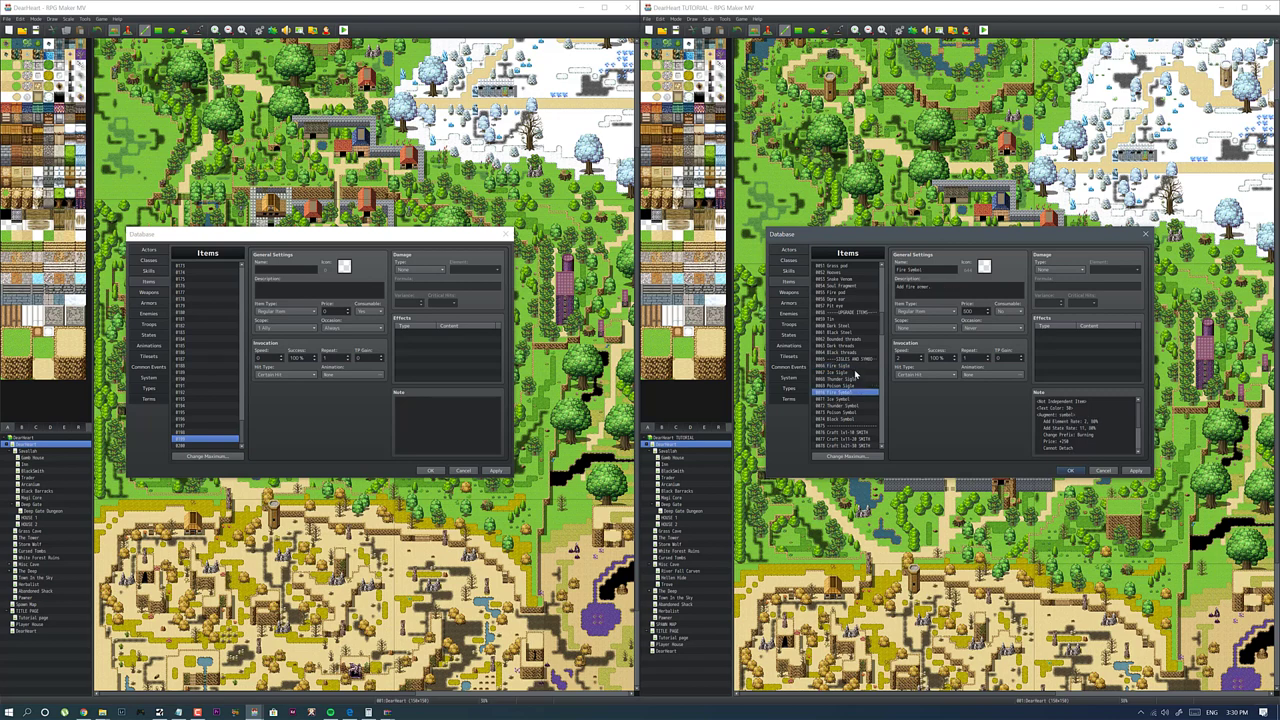
click(856, 367)
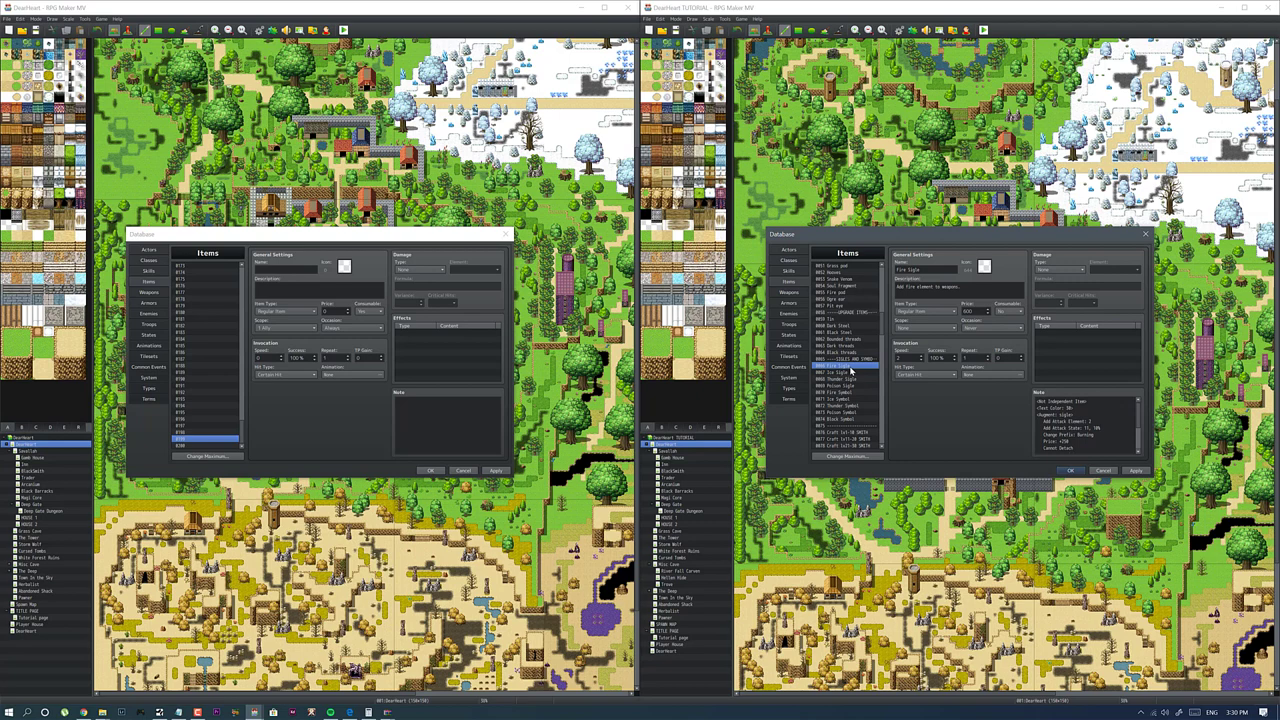
click(855, 395)
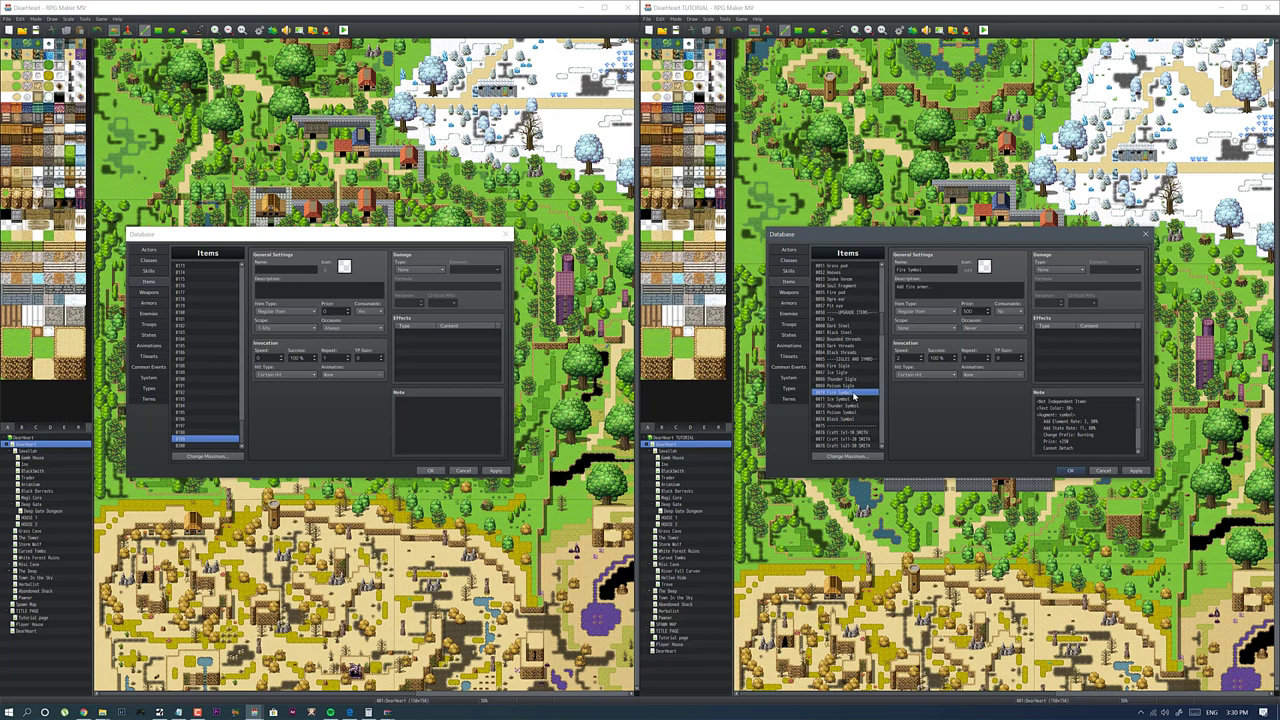
scroll(855, 397, down, 5)
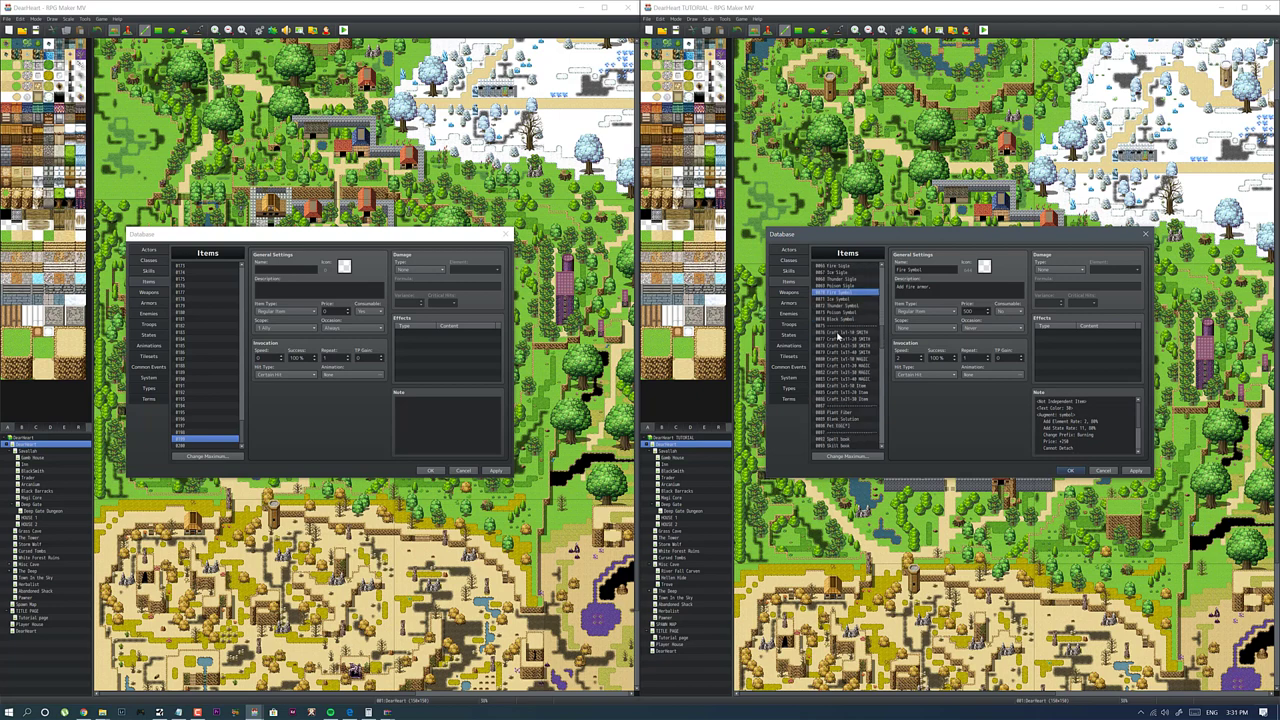
click(838, 336)
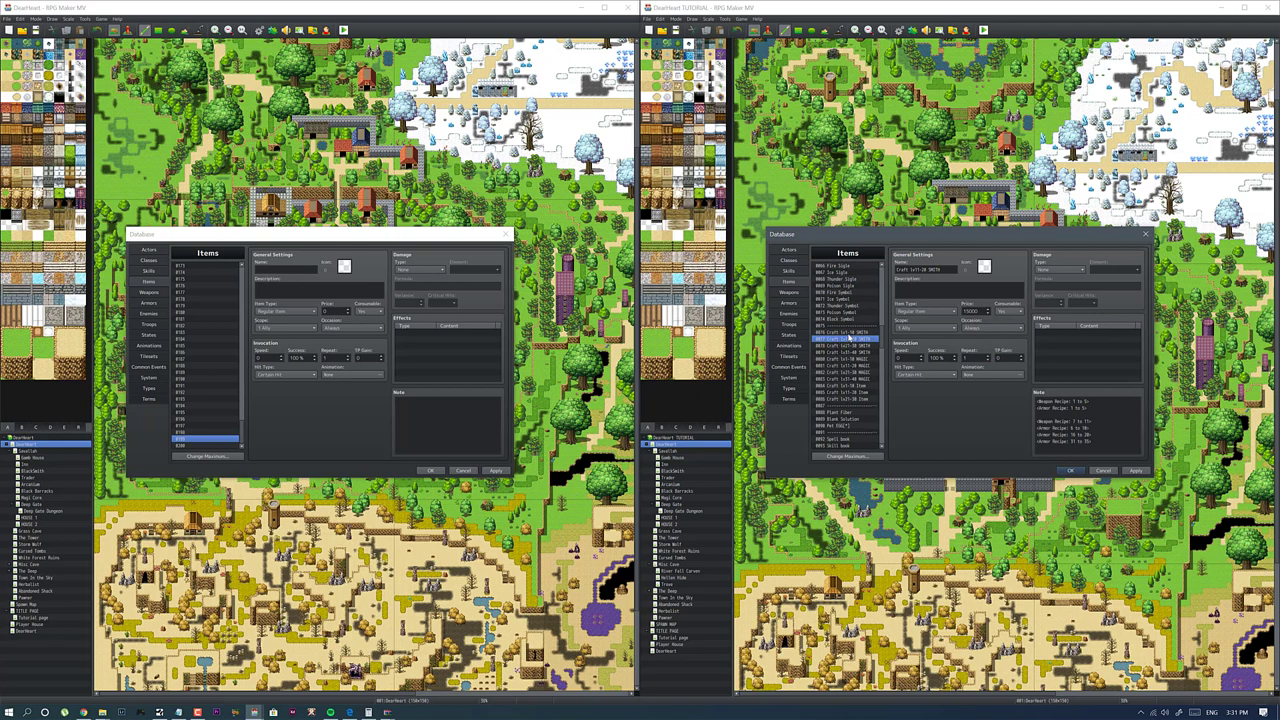
click(830, 332)
click(866, 359)
click(858, 339)
click(852, 332)
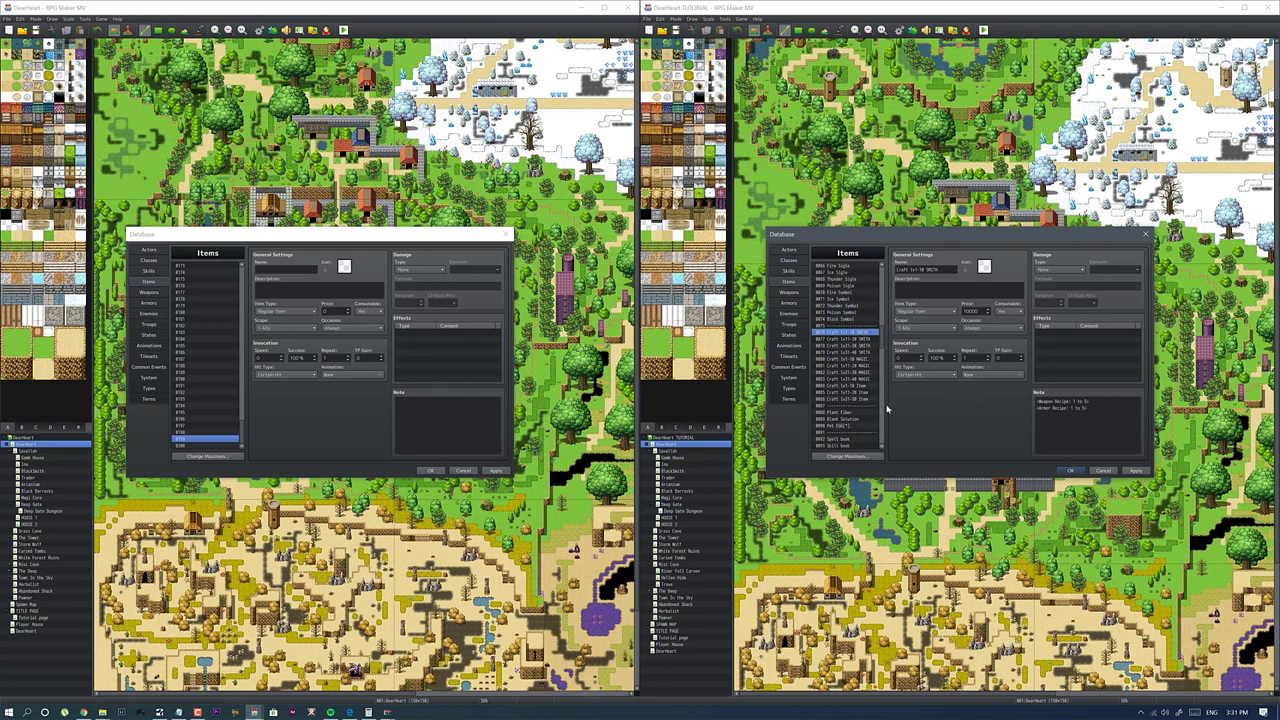
scroll(848, 400, down, 2)
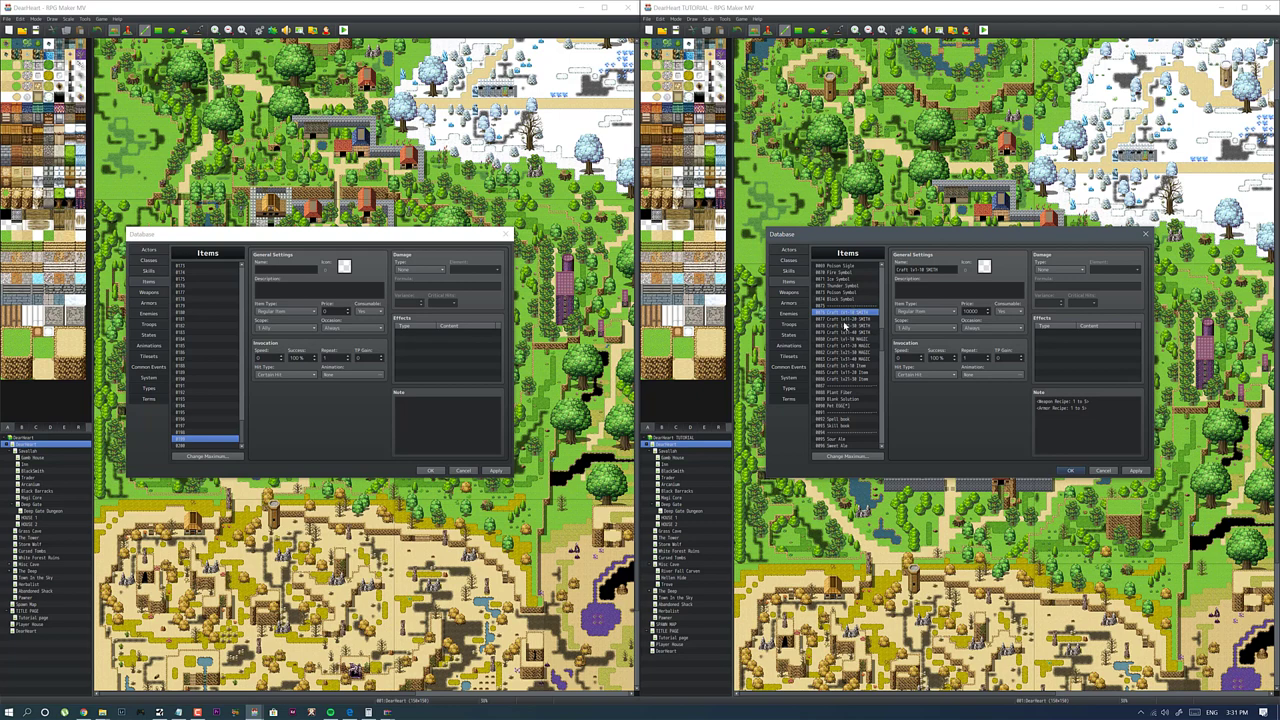
click(850, 395)
scroll(850, 422, down, 2)
scroll(850, 422, down, 4)
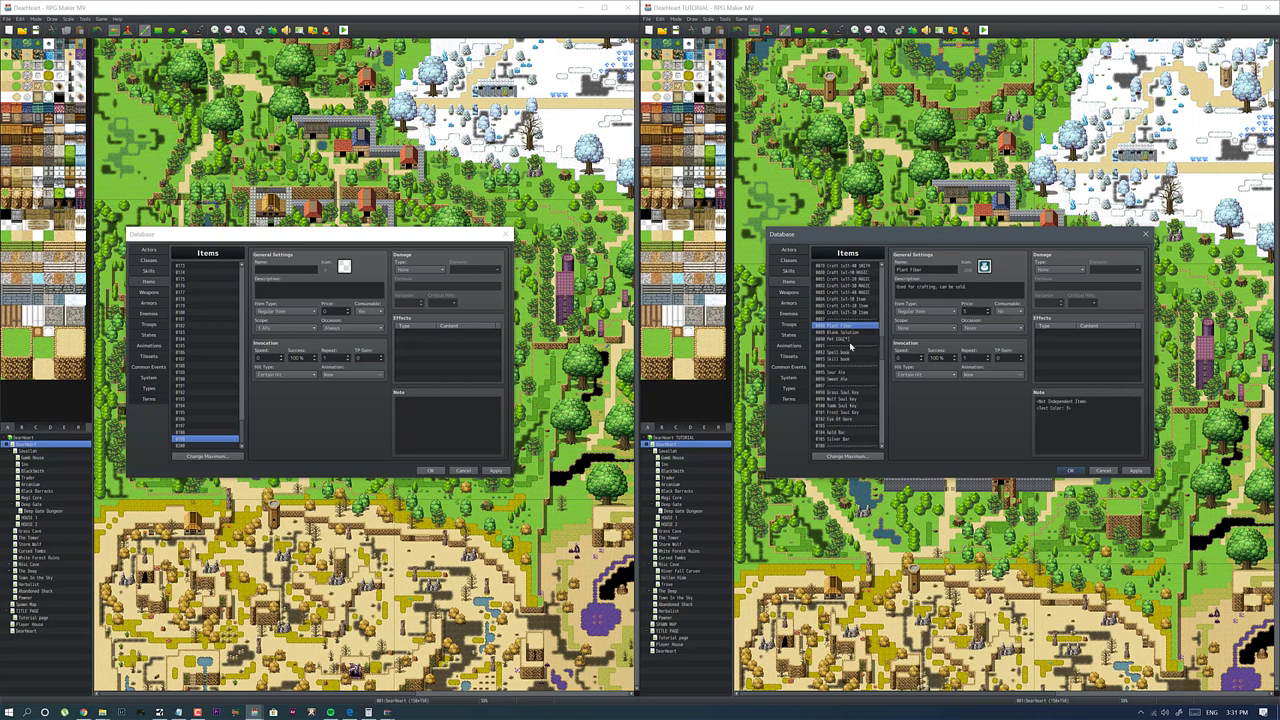
click(855, 326)
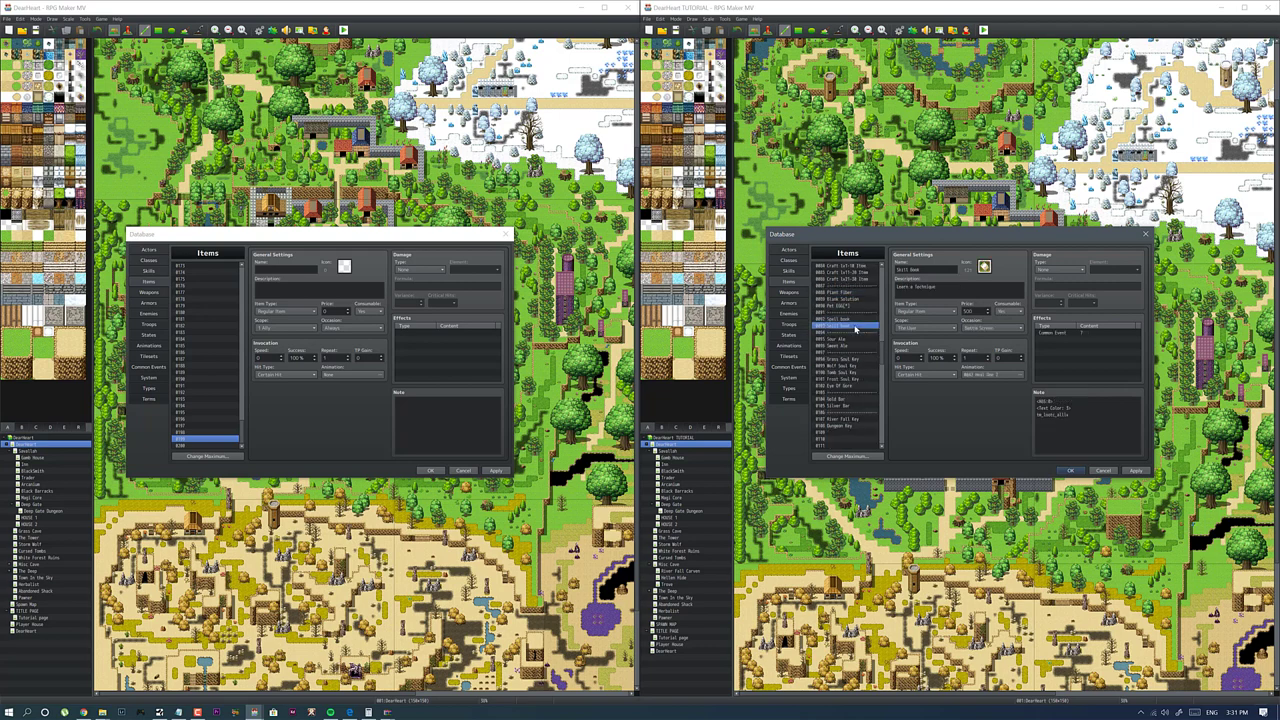
click(845, 320)
click(845, 326)
click(847, 320)
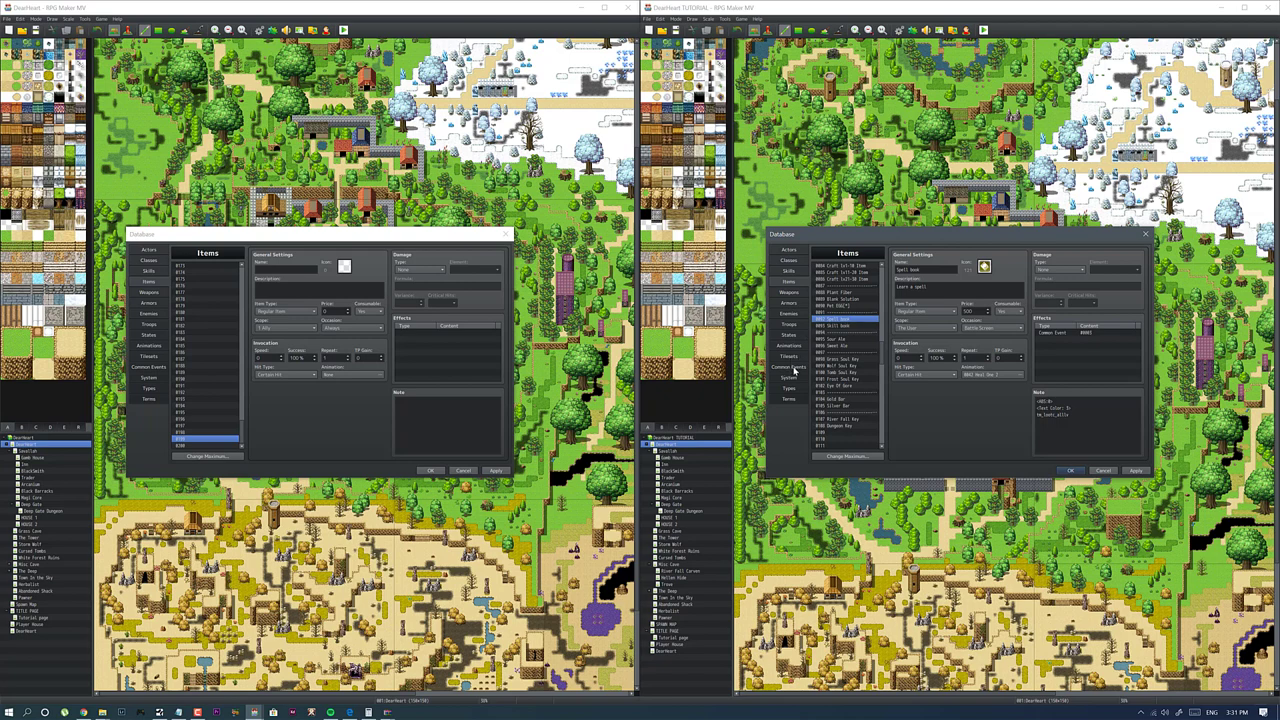
click(847, 327)
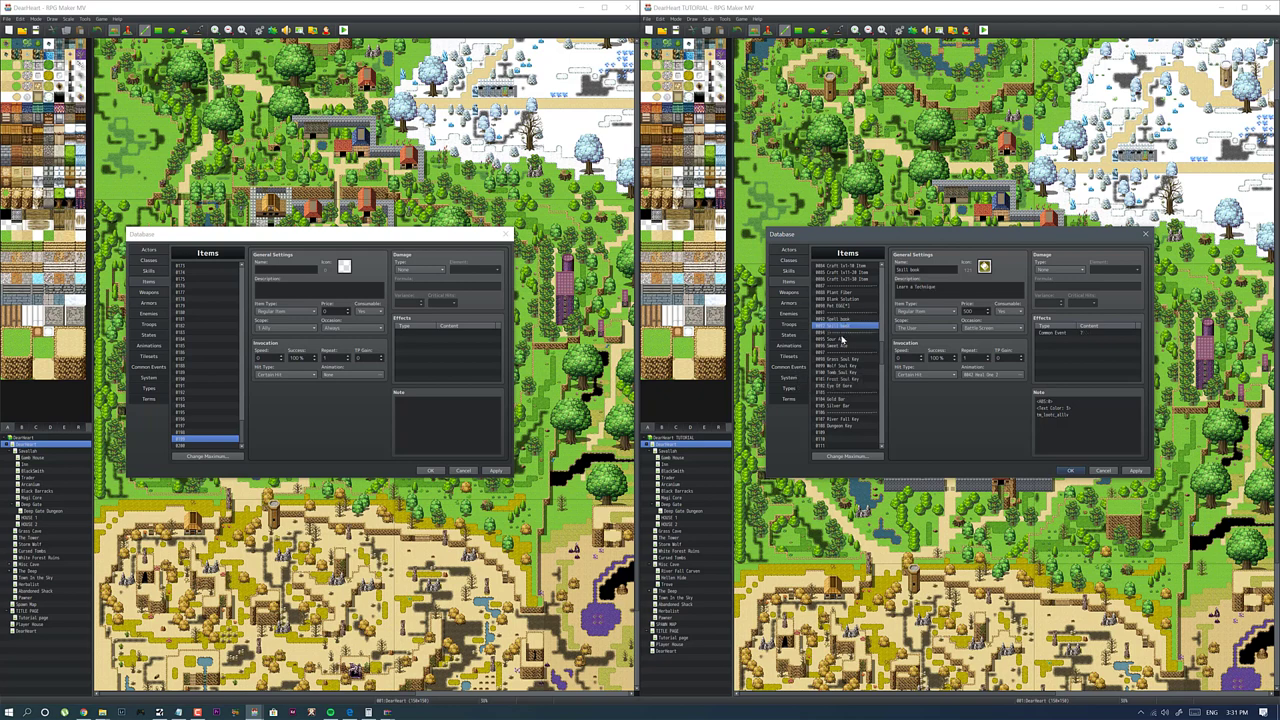
click(847, 340)
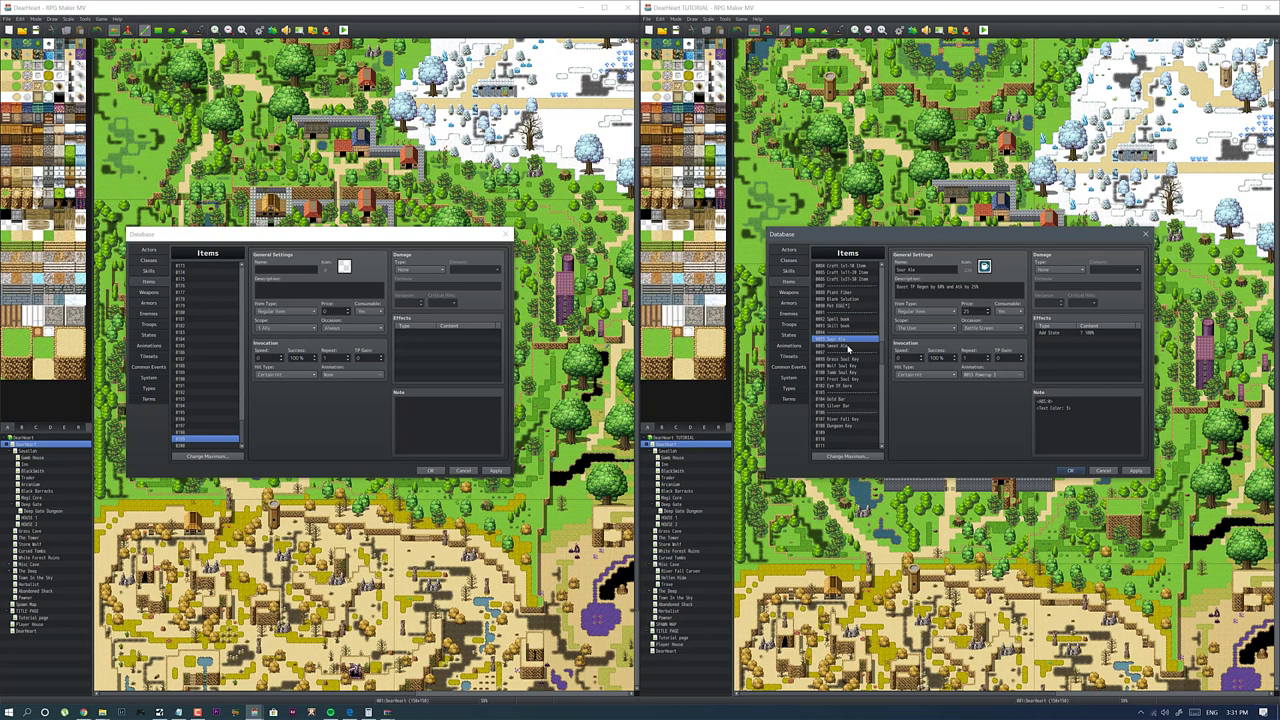
click(847, 348)
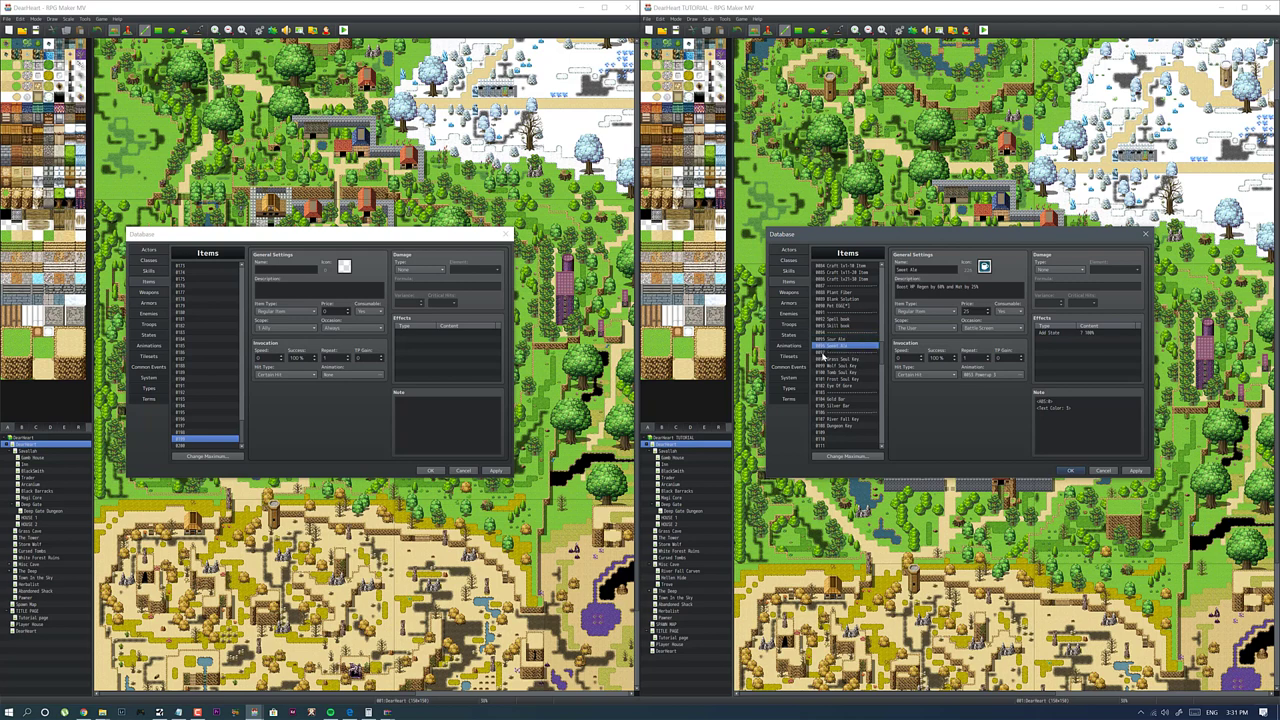
key(Down)
key(Down)
key(Down)
key(Down)
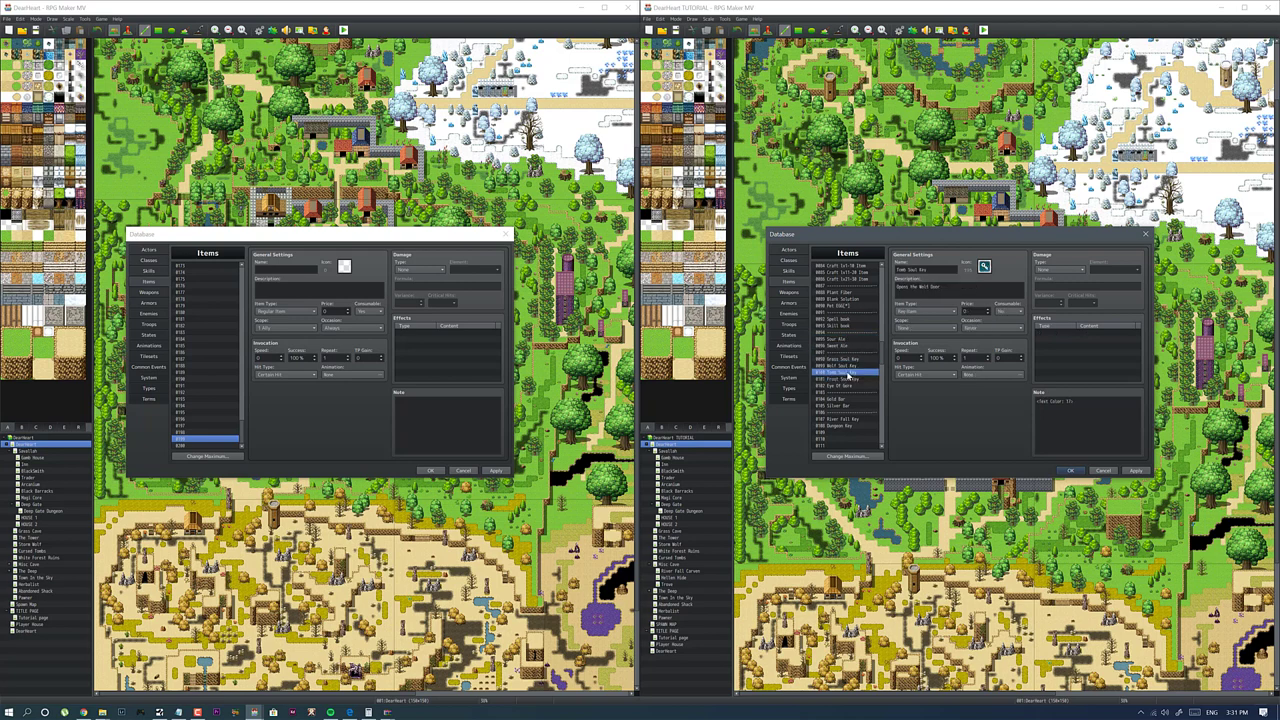
click(851, 379)
click(847, 398)
click(842, 406)
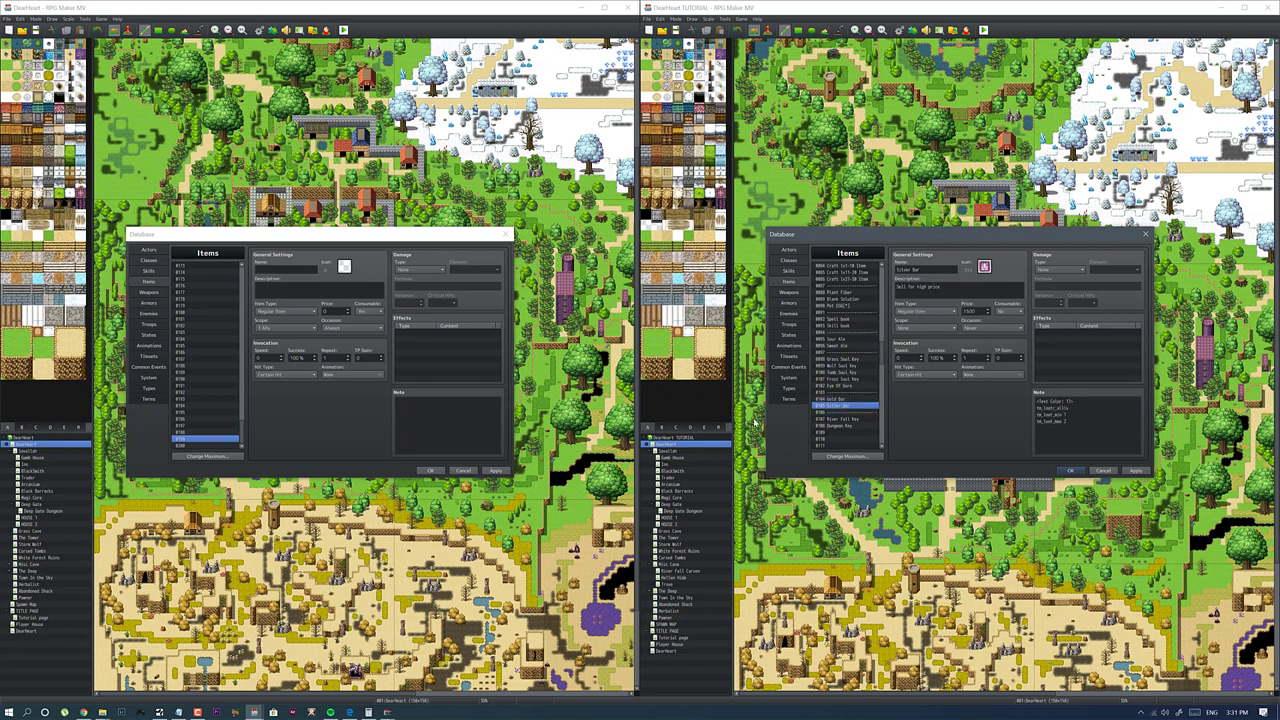
scroll(830, 405, down, 1)
click(831, 400)
scroll(831, 401, down, 3)
click(842, 386)
click(843, 399)
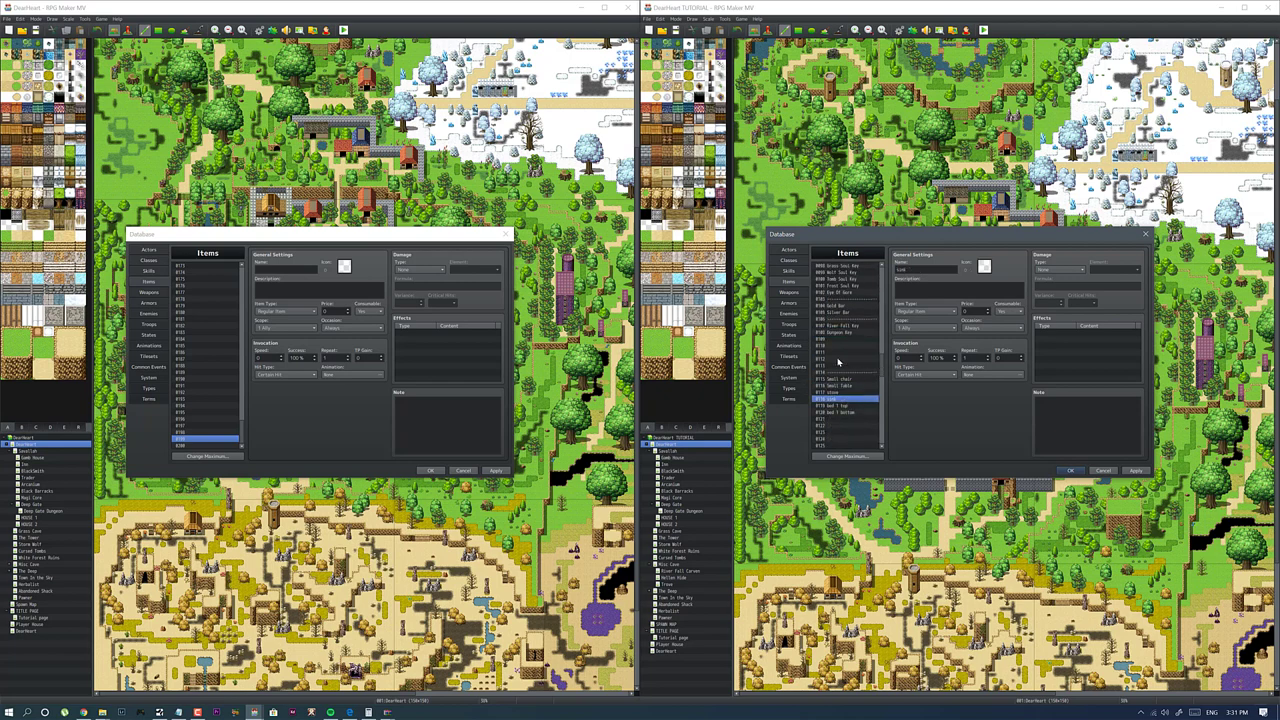
Step: Review the TUTORIAL weapons Agni[1], Pyro[1], Cold North[1] and Snow Hearth[1]
click(795, 294)
scroll(849, 325, down, 4)
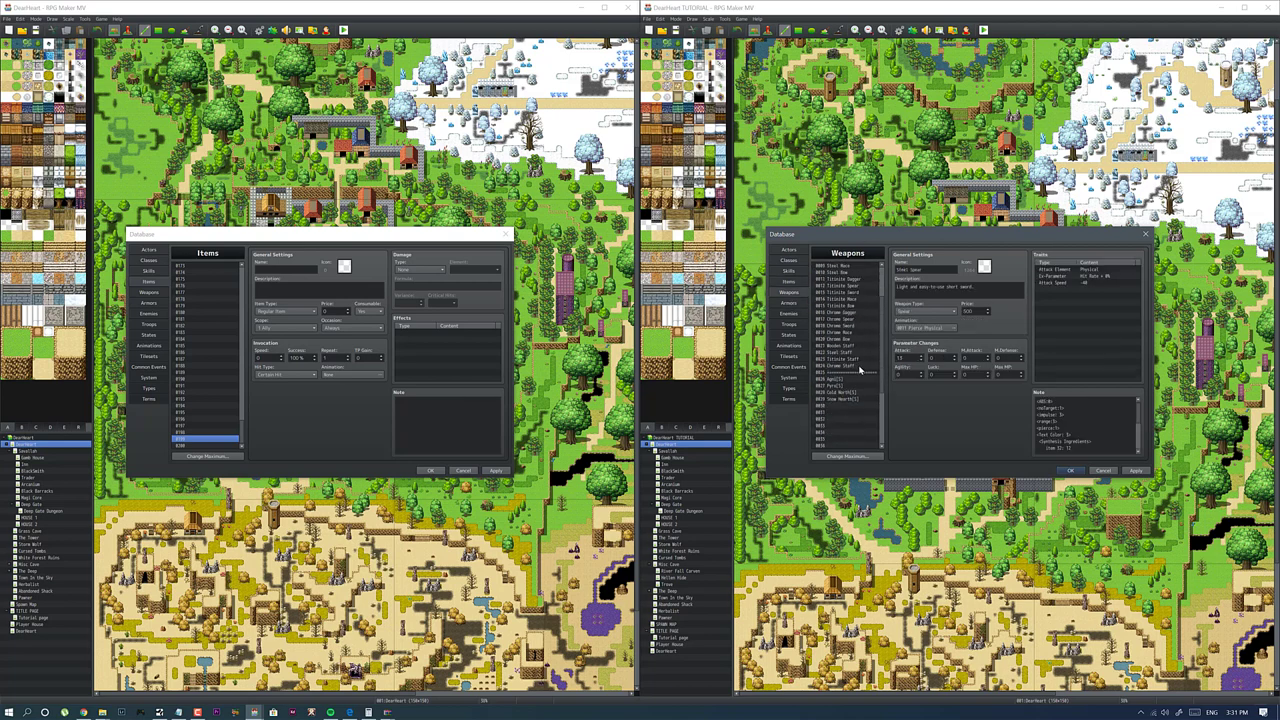
click(850, 379)
click(845, 386)
click(844, 393)
click(844, 400)
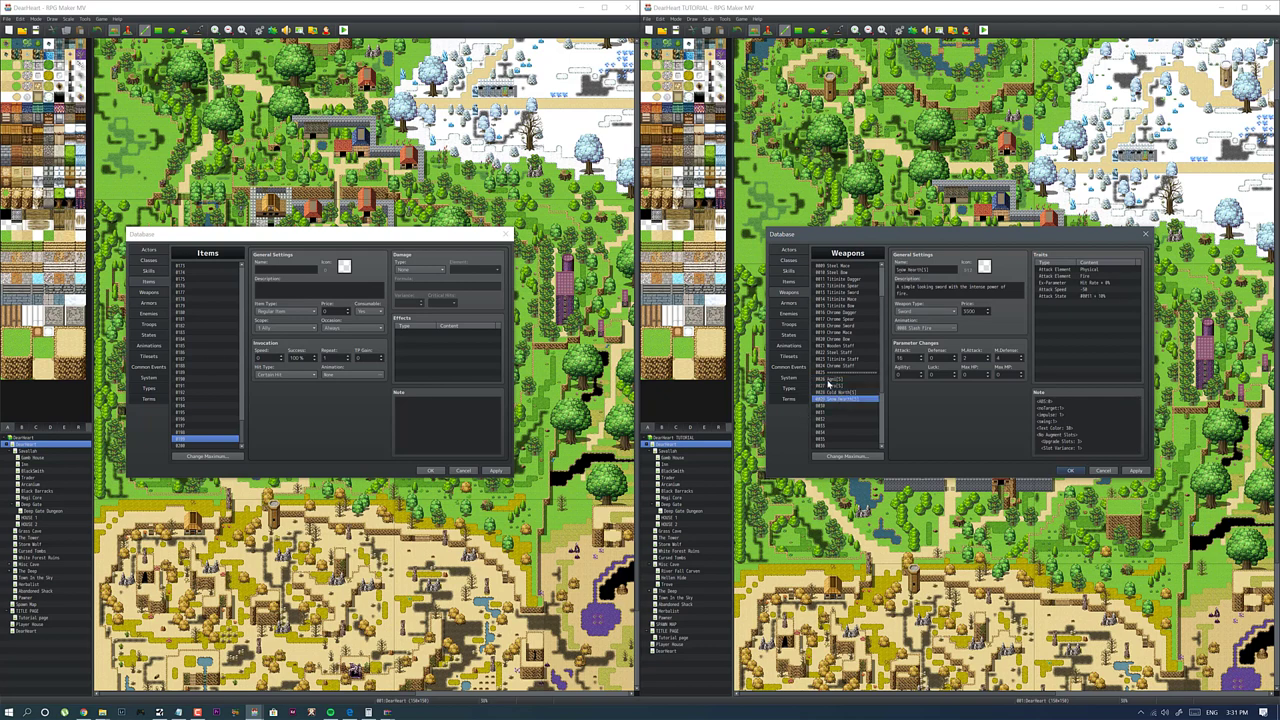
Step: Step through the TUTORIAL Armors, Enemies and Troops lists to reach its States page
click(797, 304)
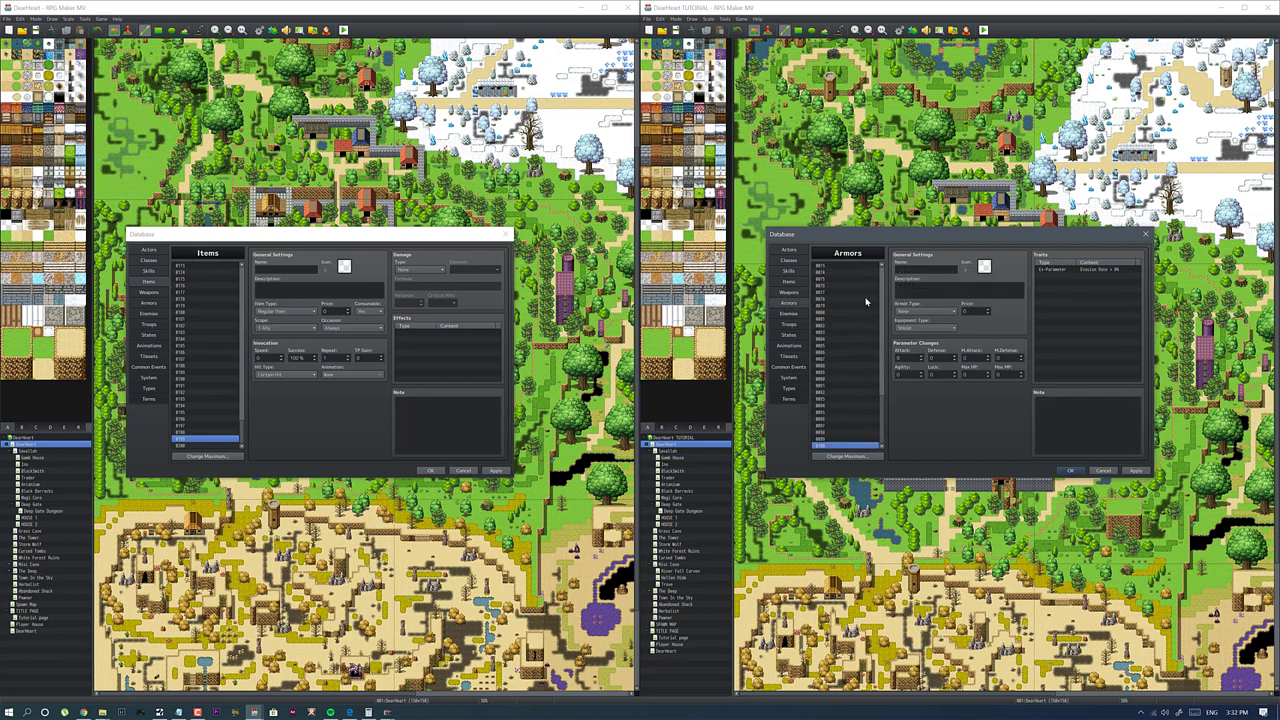
scroll(872, 321, up, 1)
click(782, 313)
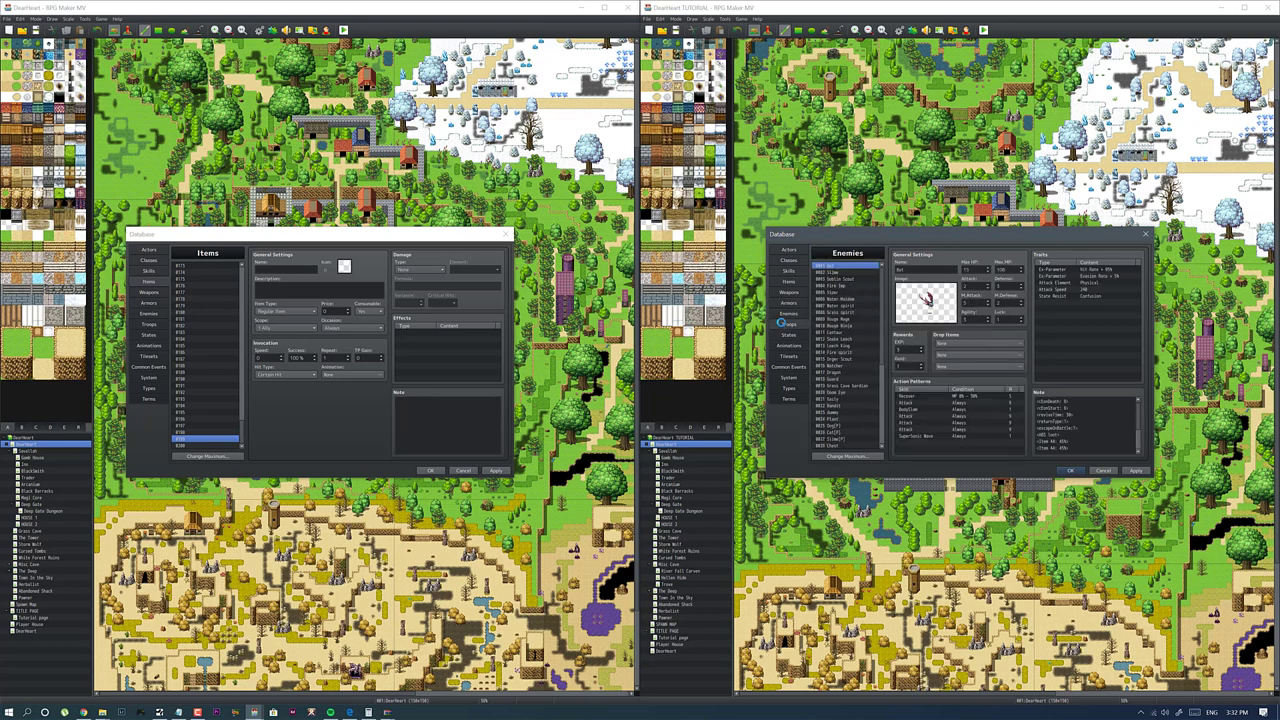
click(773, 326)
click(788, 335)
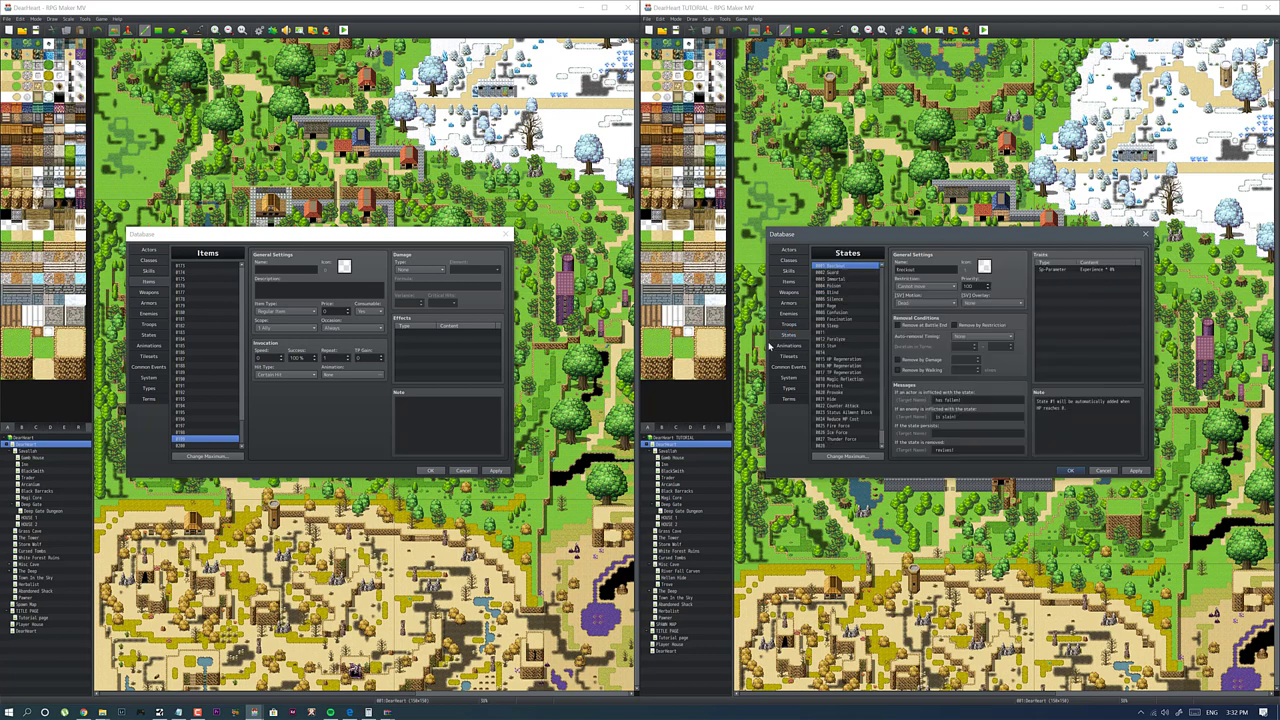
Step: Show the original project's States page with its Rage state selected
click(158, 336)
click(212, 305)
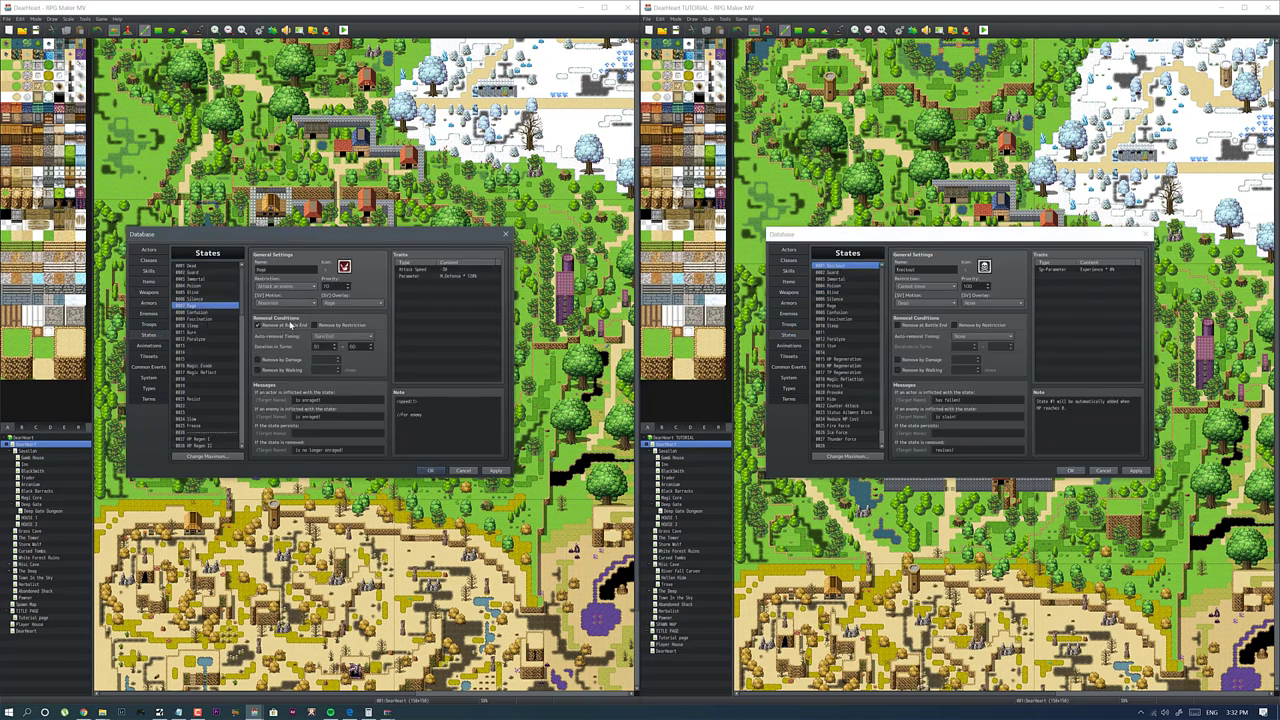
click(930, 366)
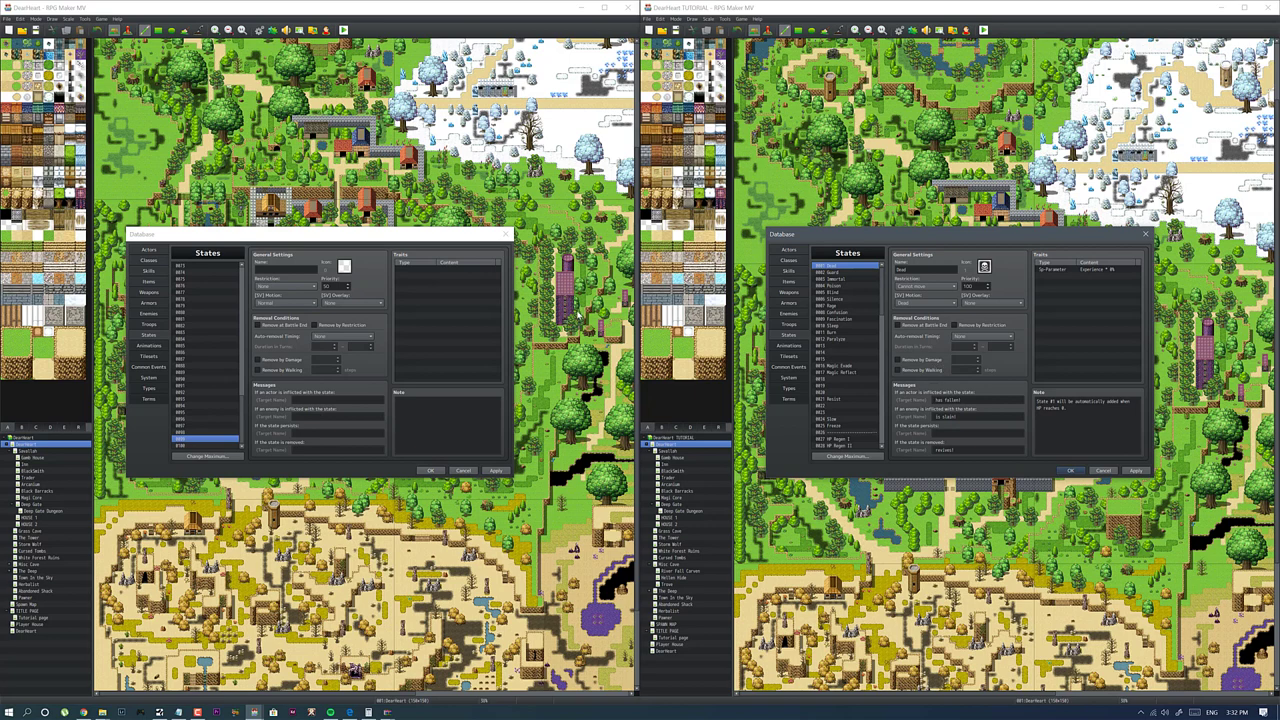
Step: Review TUTORIAL states Dead, Immortal, Guard, Blind, Confusion, Magic Evade, Magic Reflect, Resist, Slow and Freeze
click(854, 293)
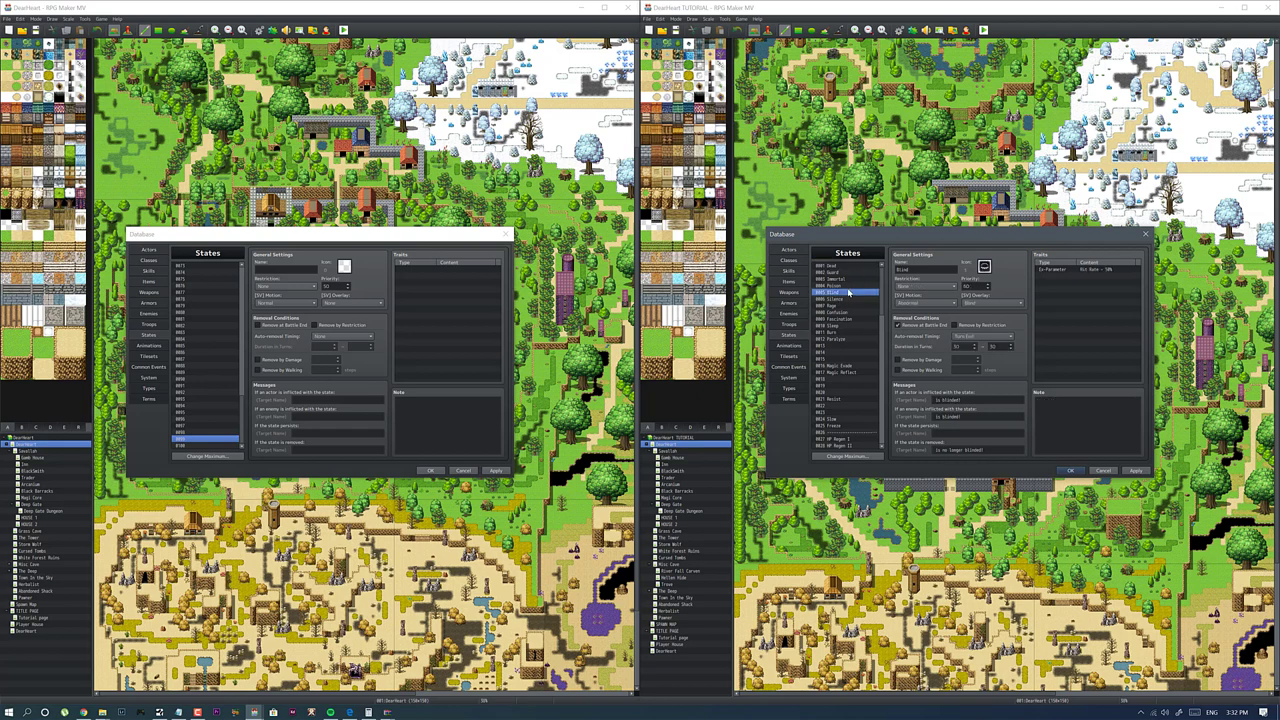
click(849, 267)
click(845, 281)
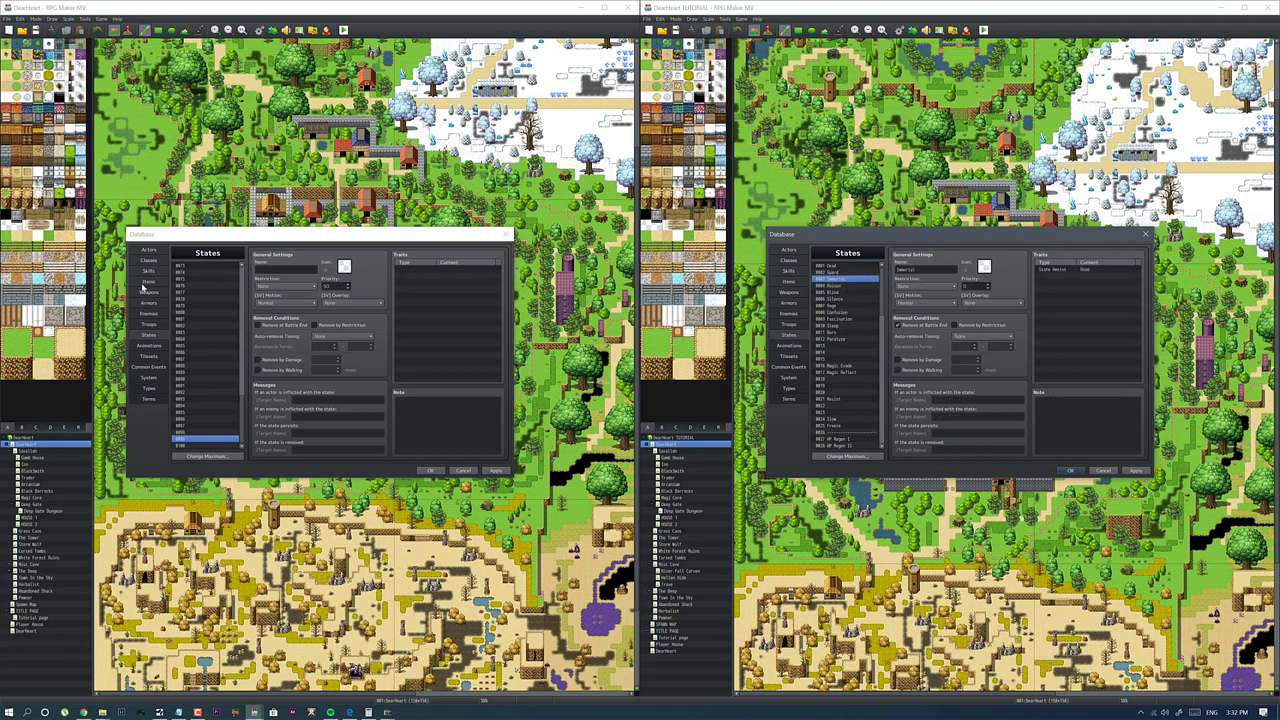
click(854, 272)
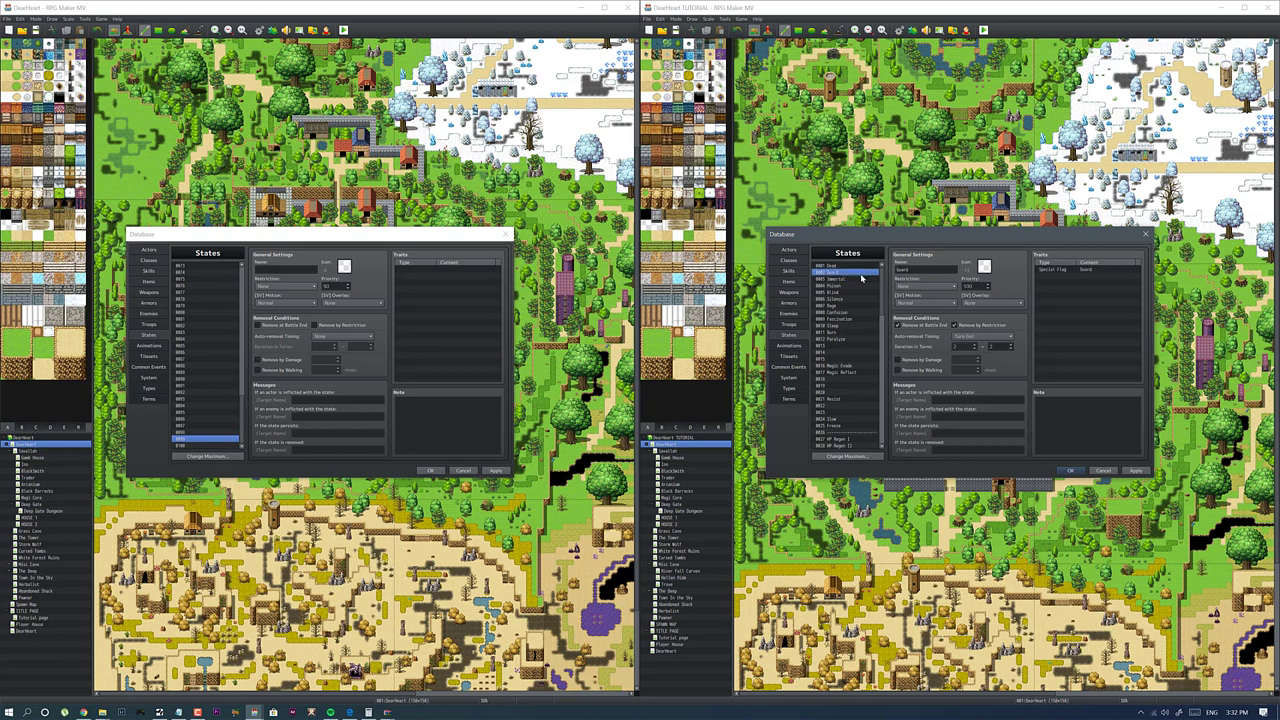
click(842, 315)
scroll(853, 366, down, 1)
click(848, 359)
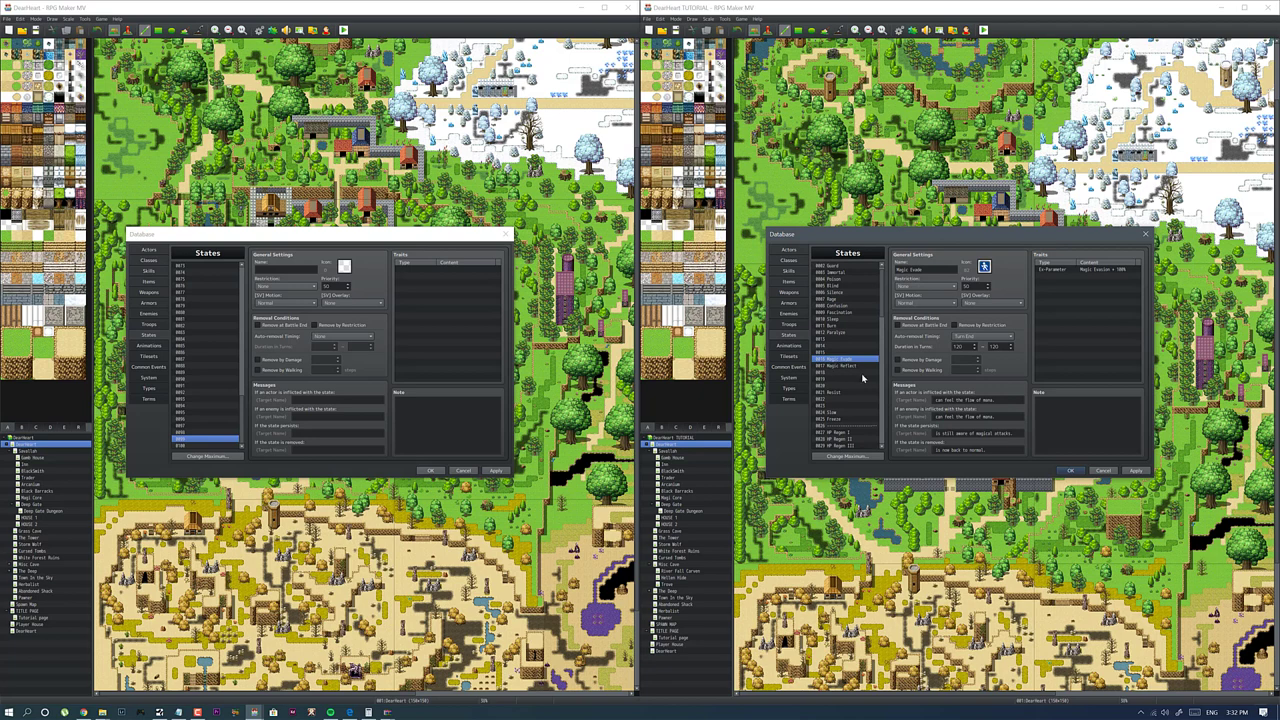
click(846, 367)
scroll(846, 367, down, 4)
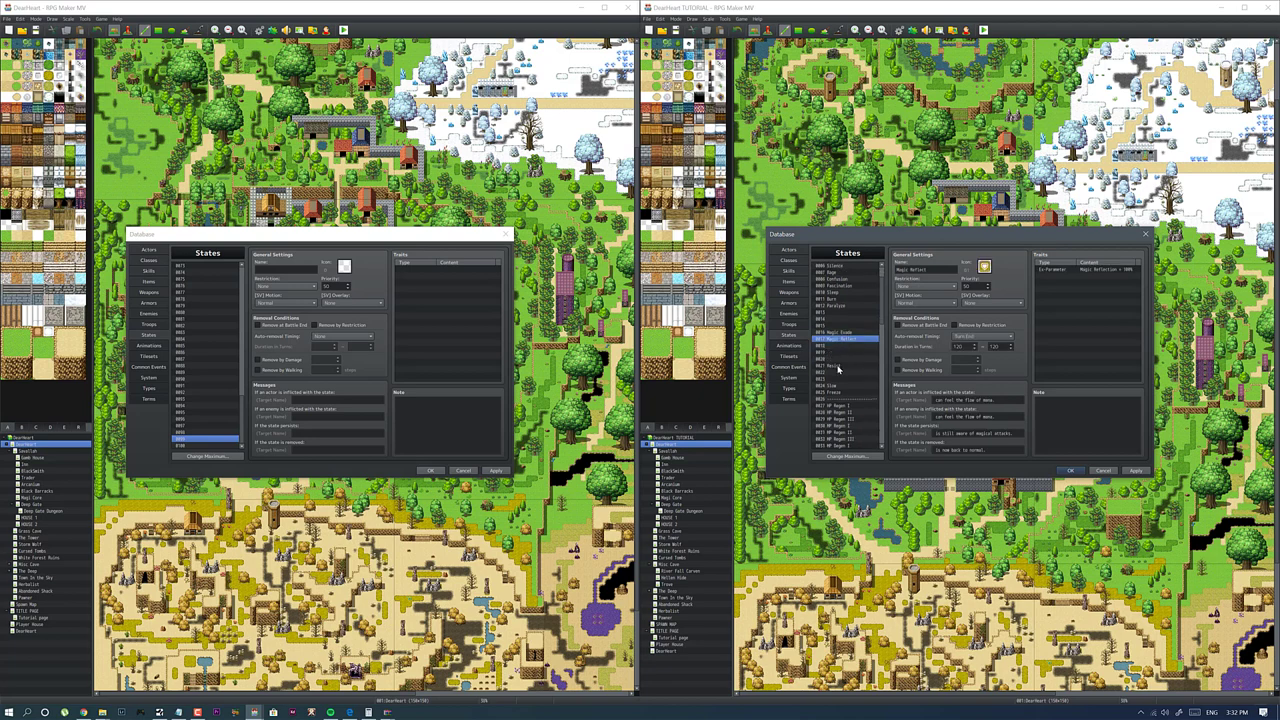
click(840, 368)
click(856, 388)
click(851, 393)
Step: Review the later TUTORIAL states HP Regen I, Arcane Shield, Paramount Shield and Double Money
scroll(846, 394, down, 5)
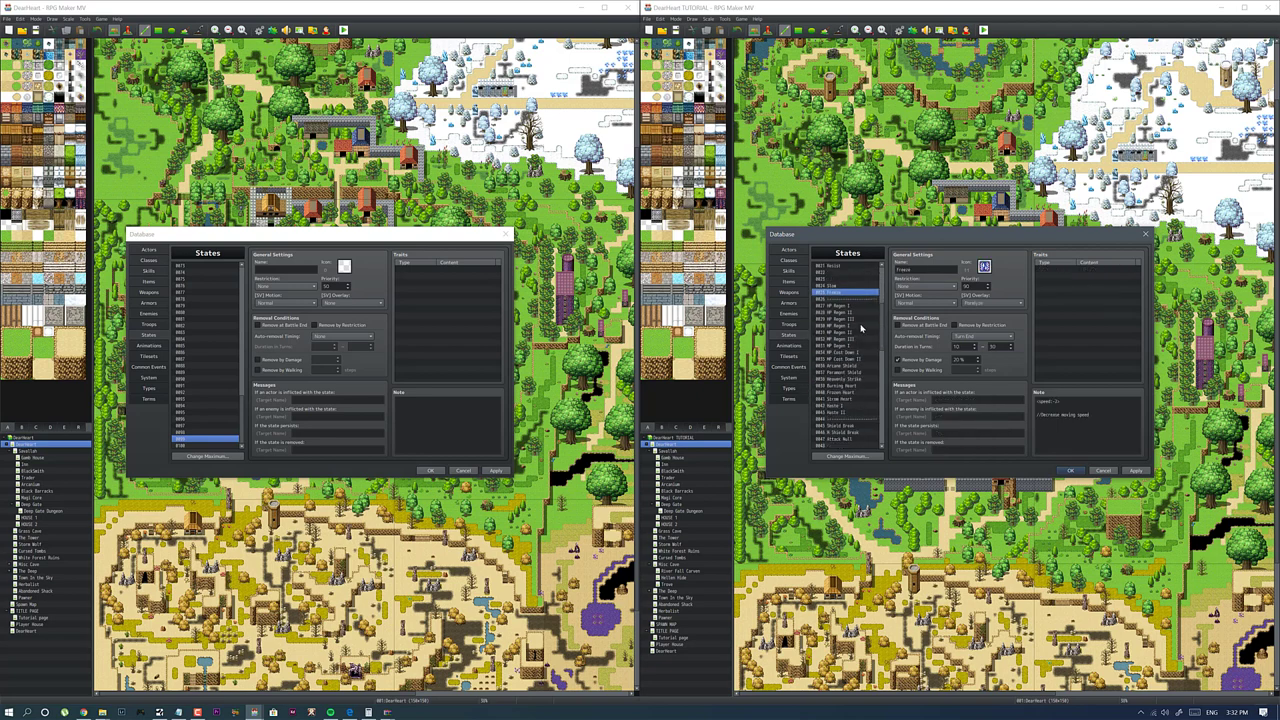
click(855, 306)
click(855, 339)
click(856, 366)
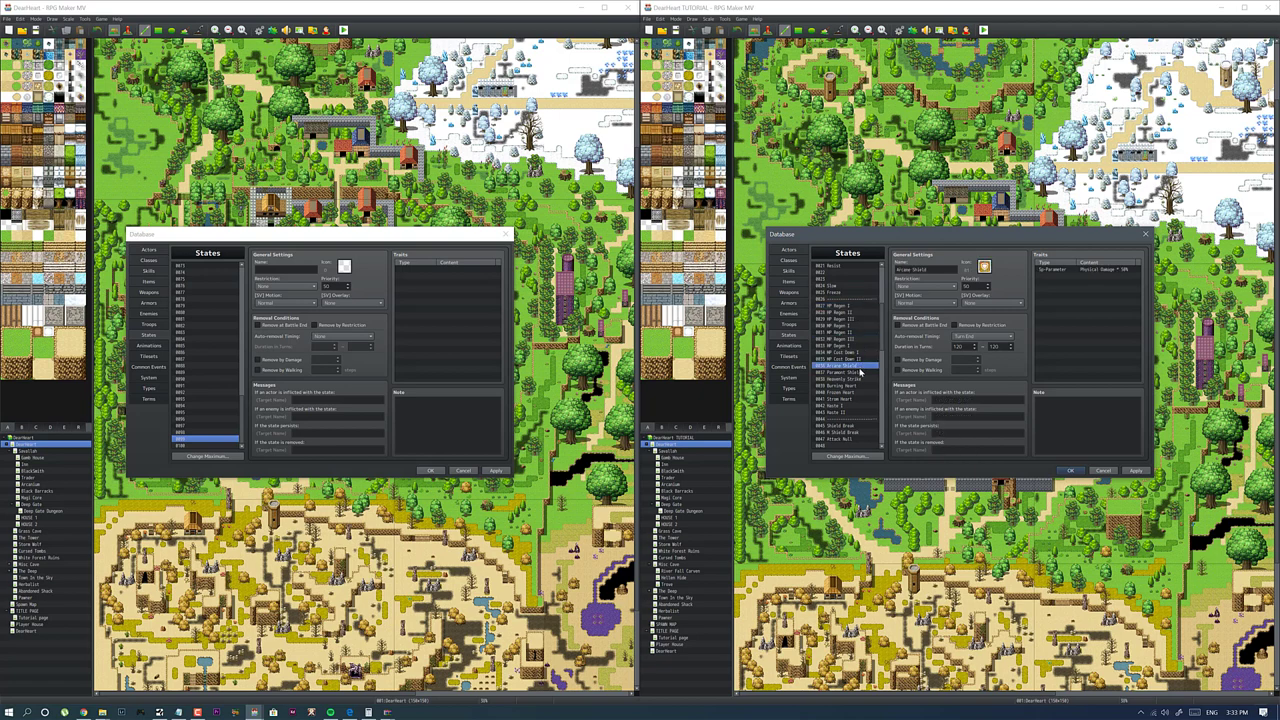
scroll(860, 367, down, 1)
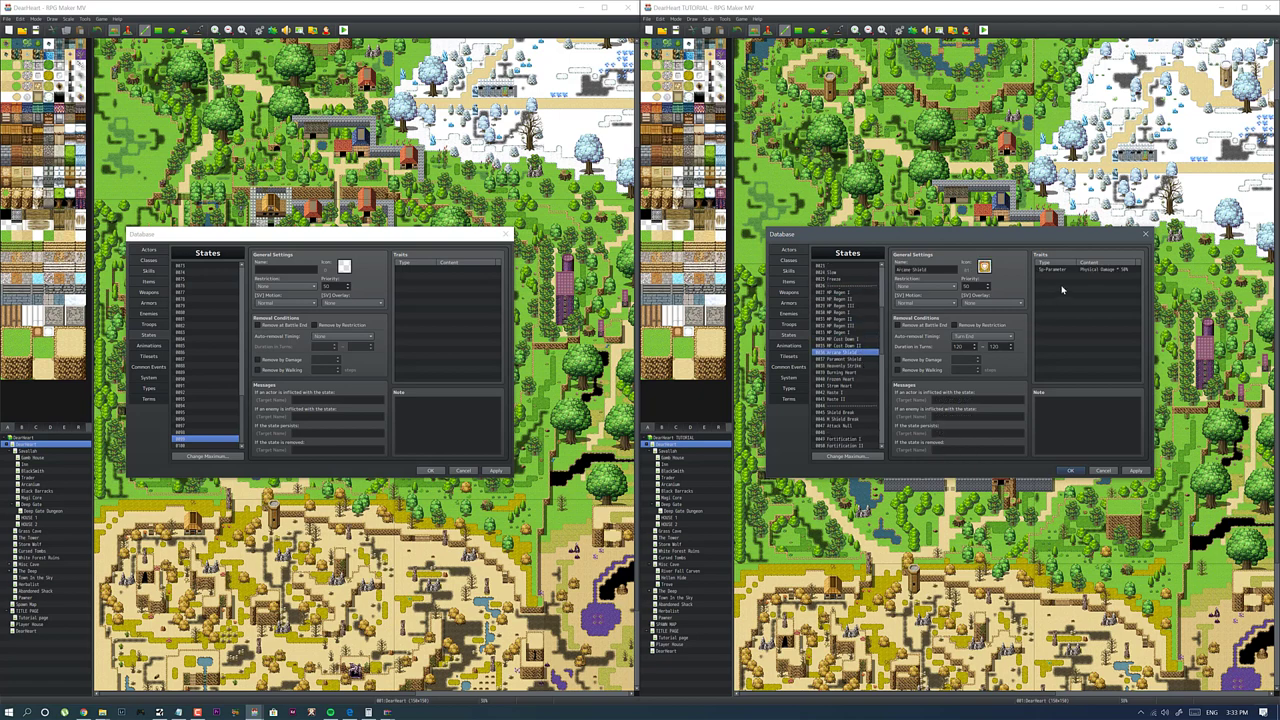
click(868, 359)
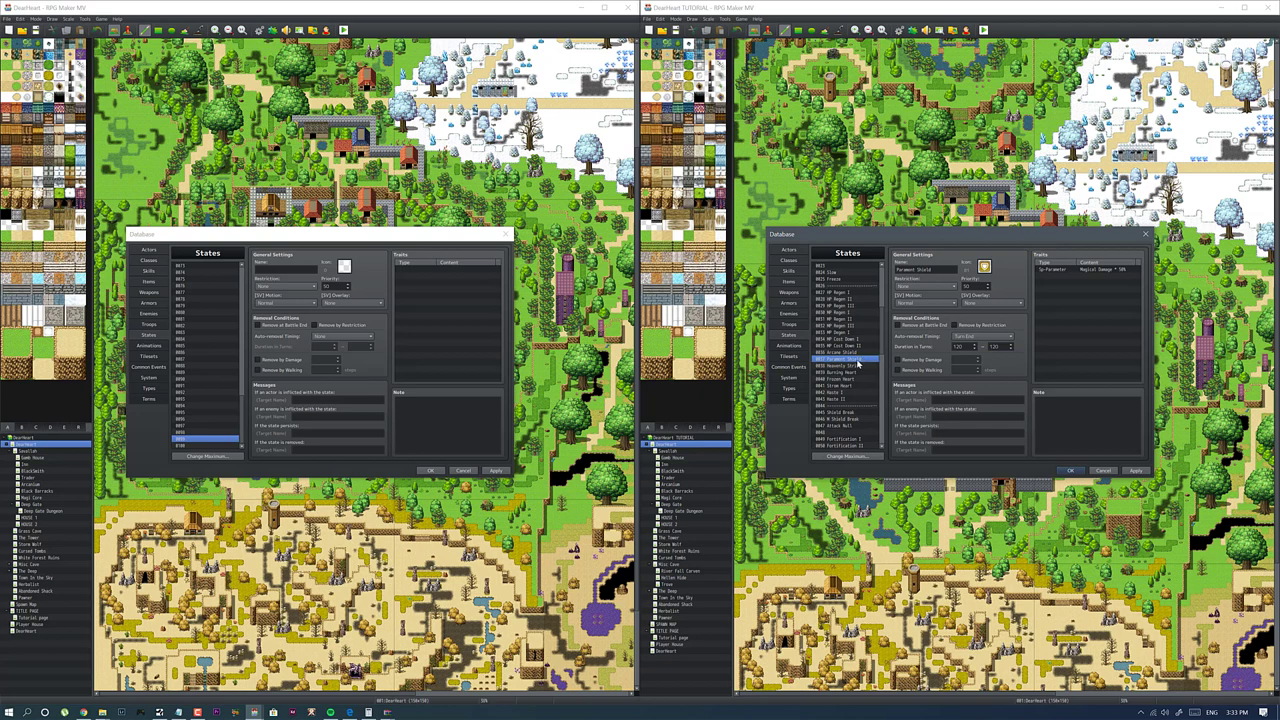
scroll(858, 370, down, 1)
scroll(836, 387, down, 4)
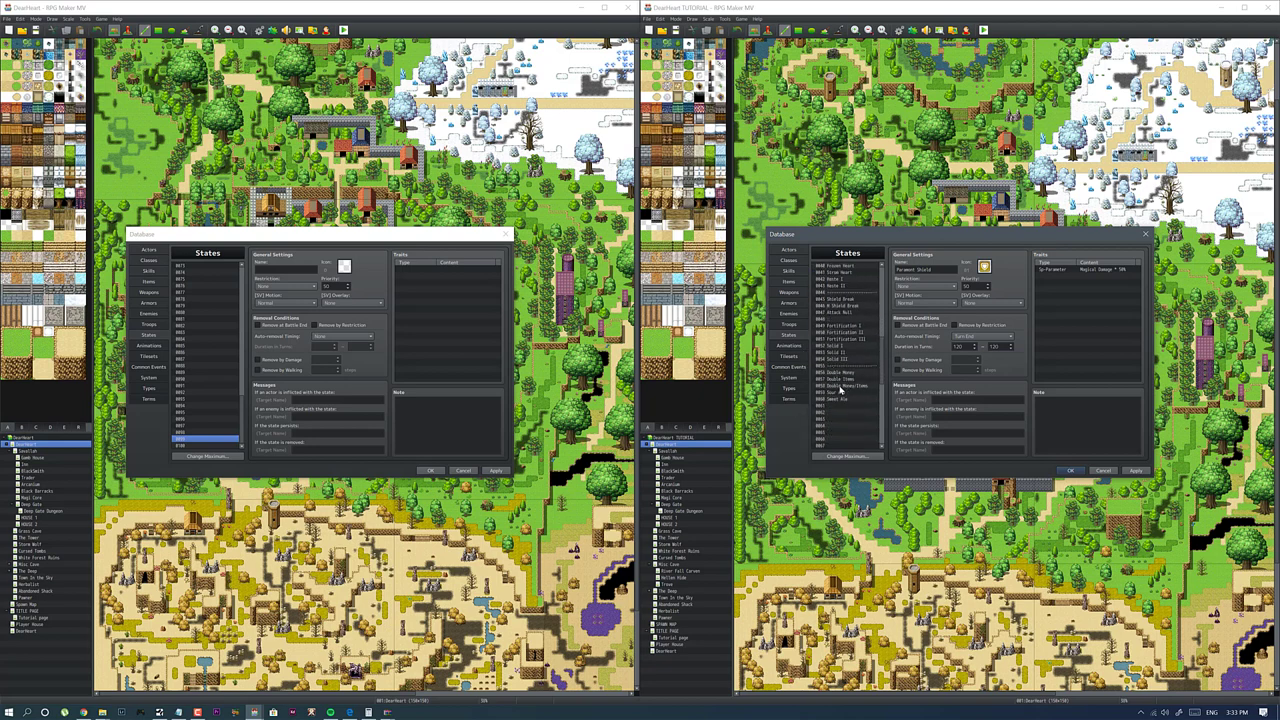
click(845, 373)
Step: Show the Animations lists in both Databases and scroll through the original's entries
click(790, 345)
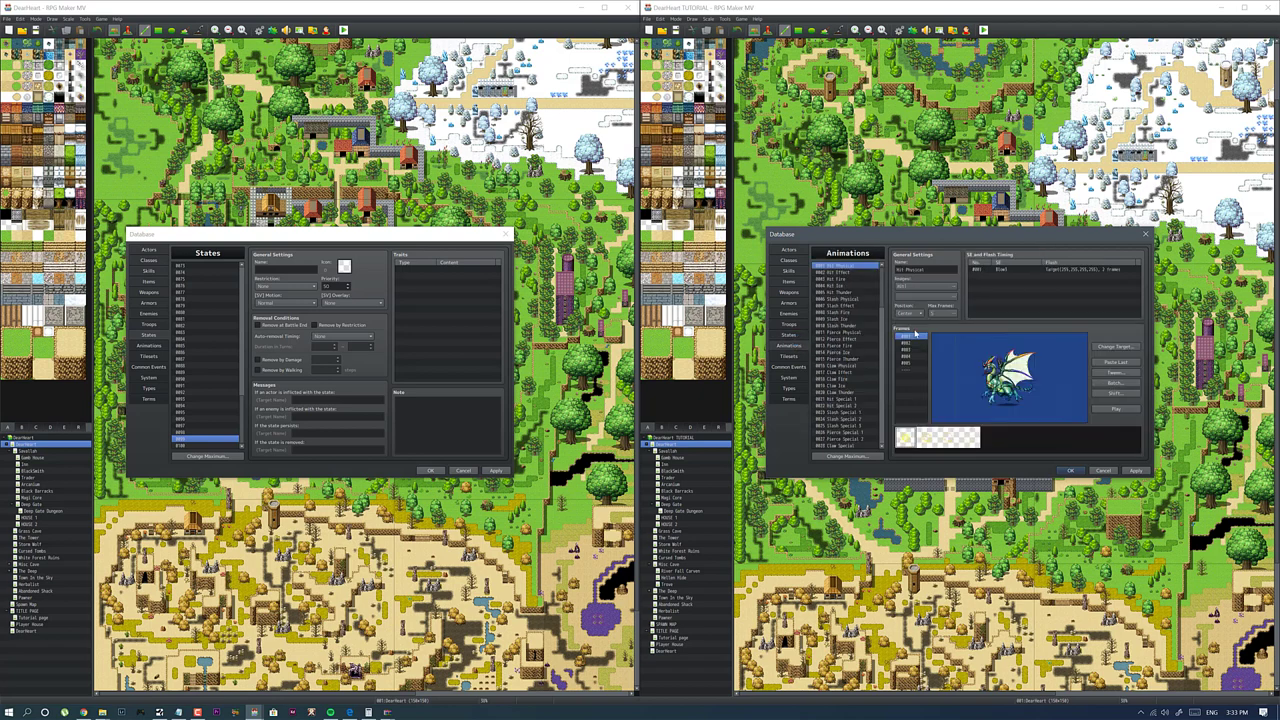
click(145, 346)
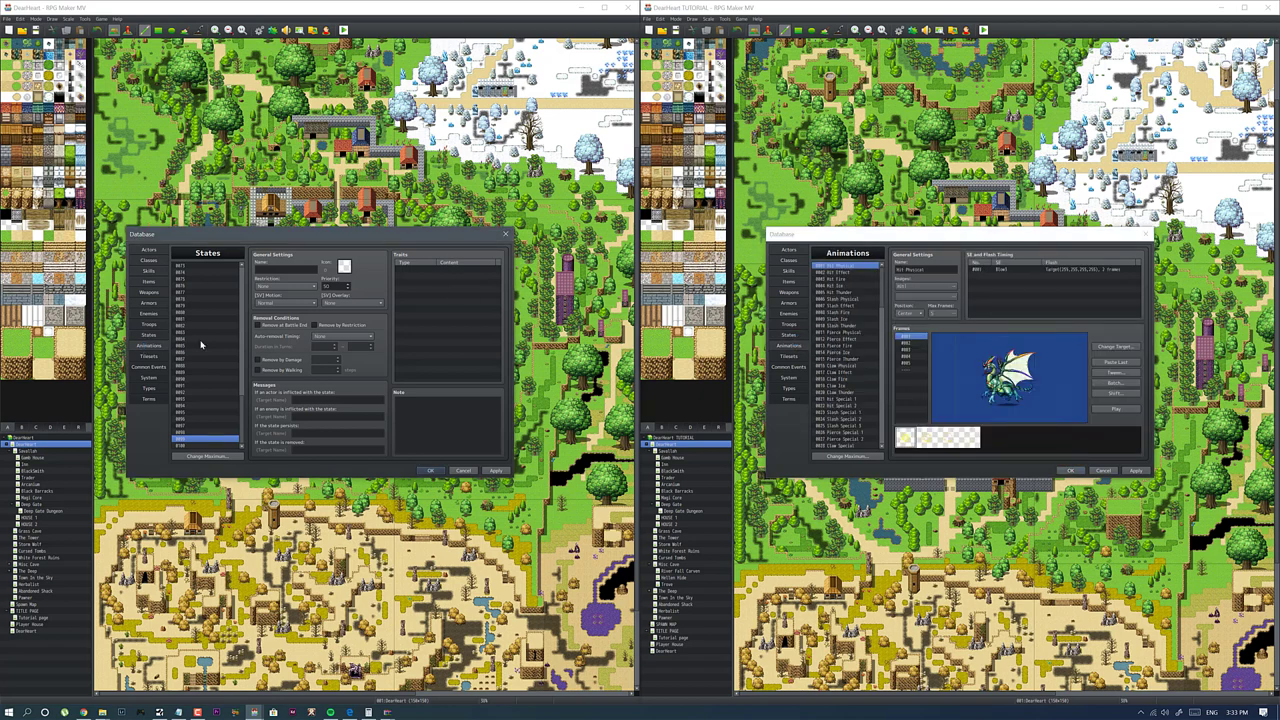
scroll(233, 334, down, 10)
scroll(233, 334, down, 10)
scroll(853, 383, down, 1)
scroll(853, 383, down, 20)
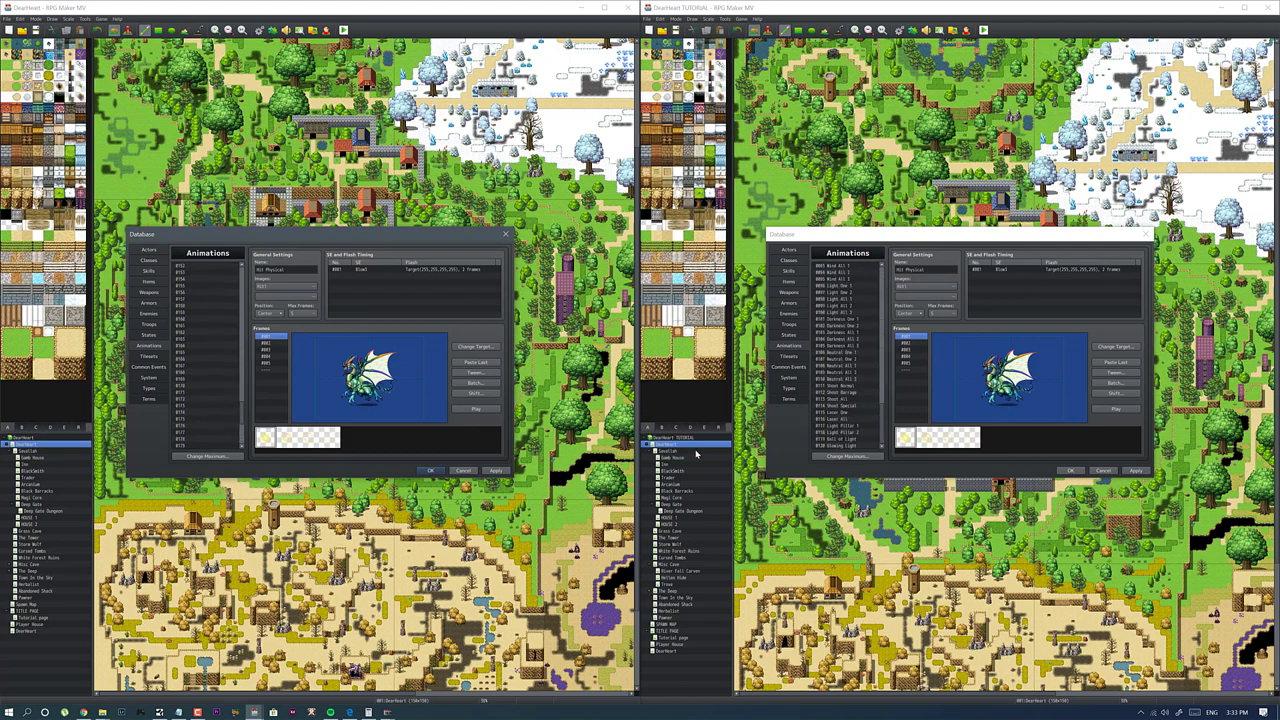
scroll(190, 340, up, 4)
scroll(239, 378, up, 13)
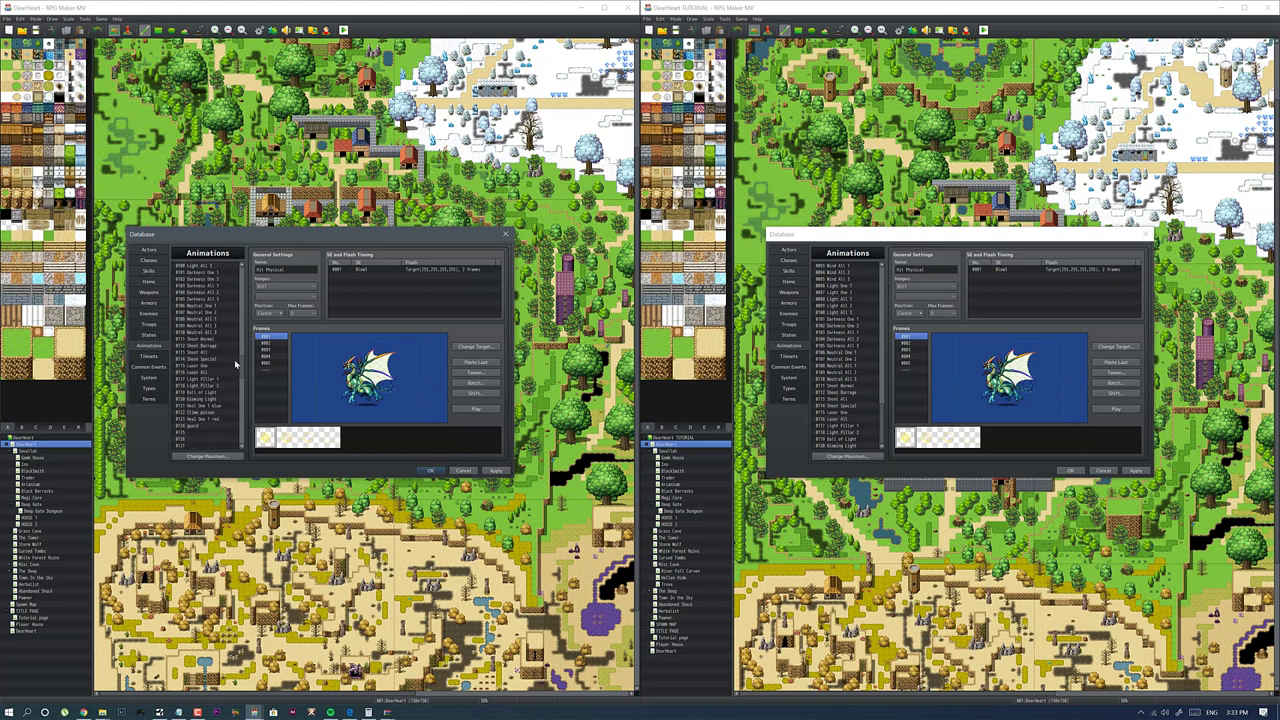
Step: Inspect the original's animations #130 guard, #117 Light Pillar 1 and #121 Heal One 1 blue
click(196, 410)
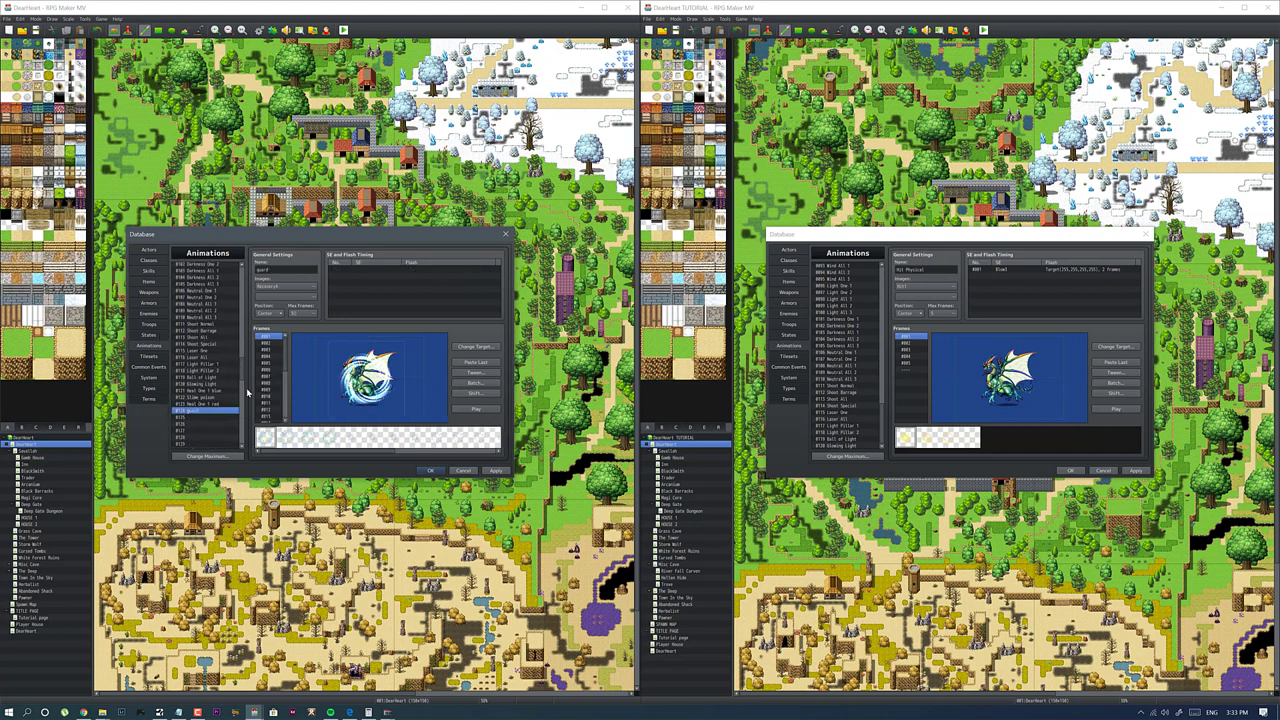
click(239, 365)
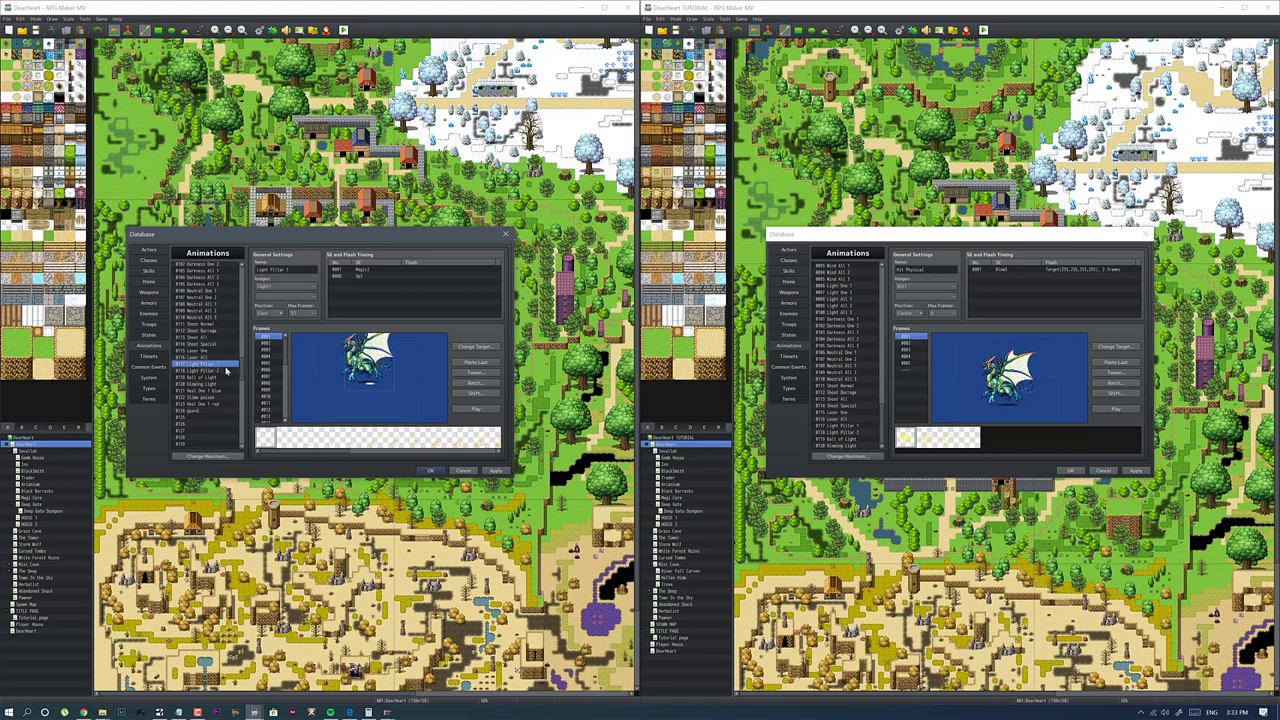
click(222, 391)
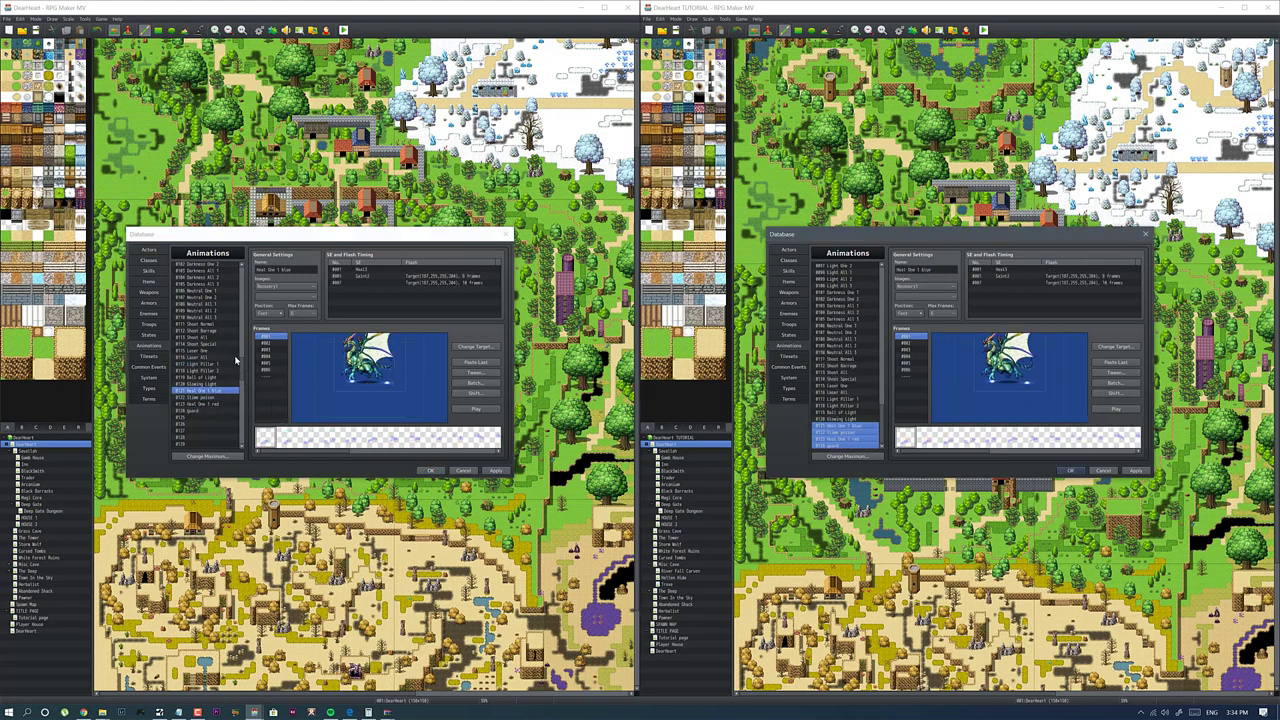
Step: Show Common Events in both Databases and inspect the original's Game Tracker Script command
click(140, 357)
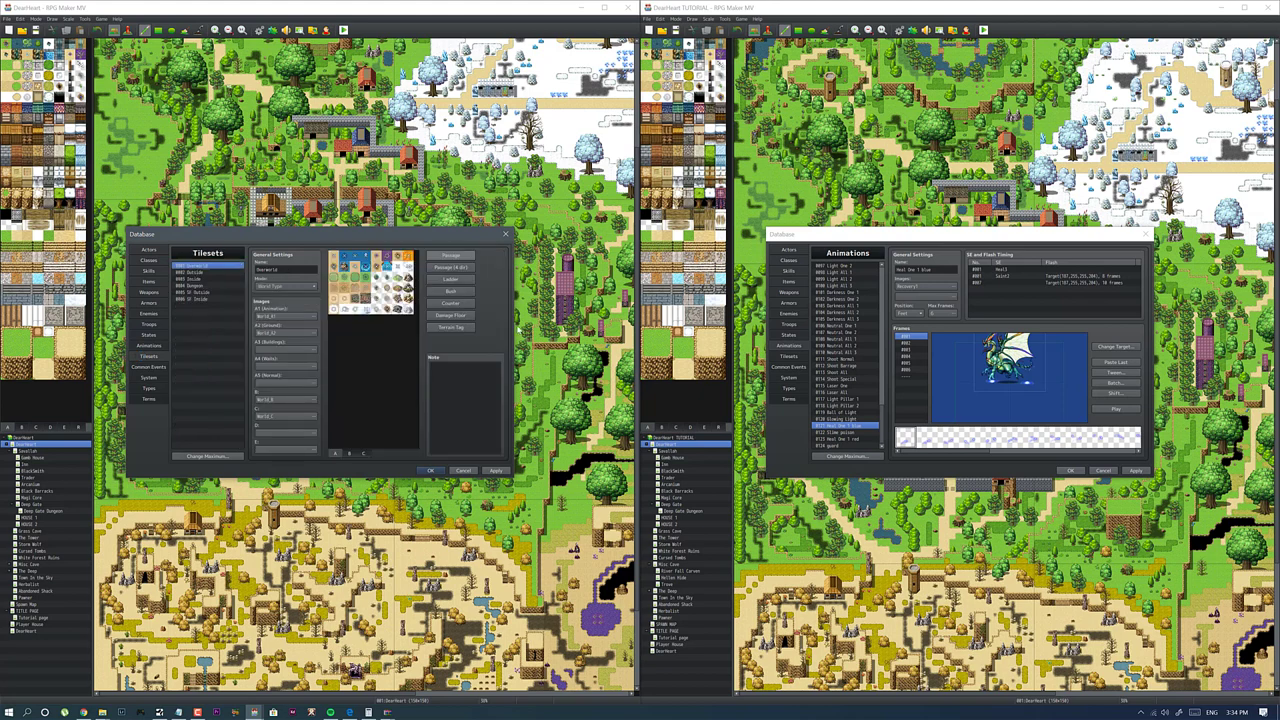
click(145, 367)
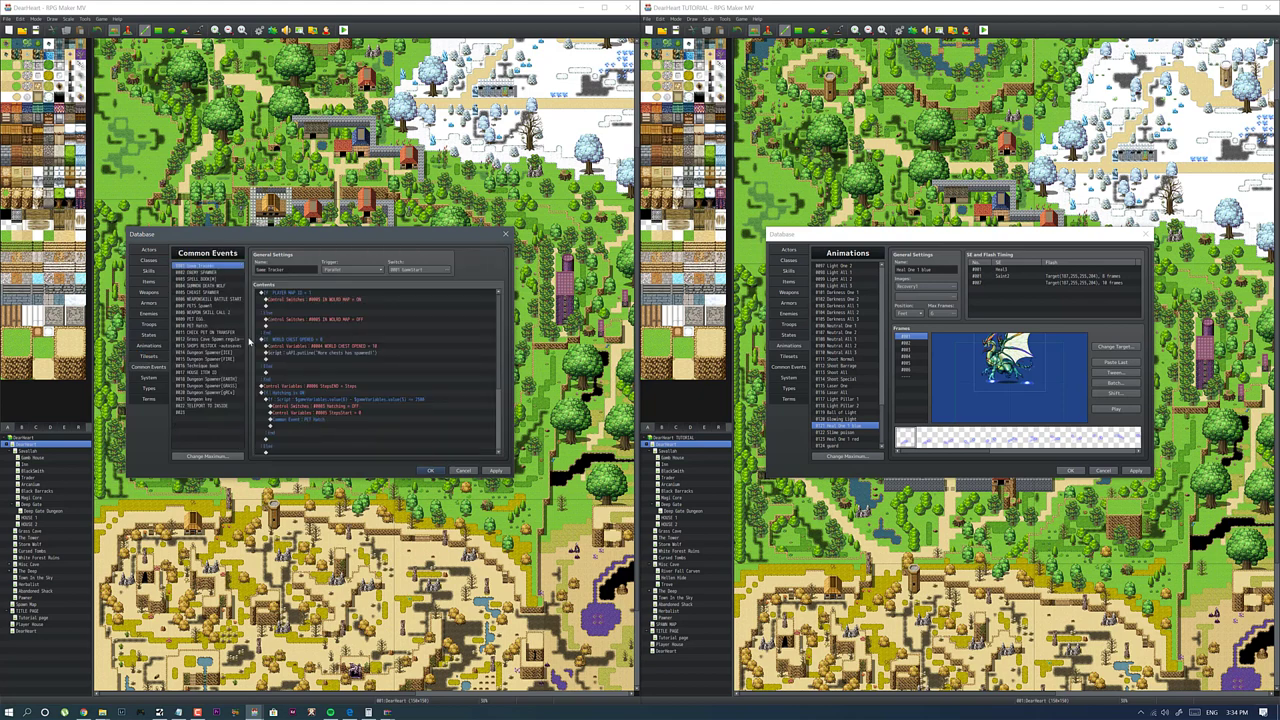
click(790, 367)
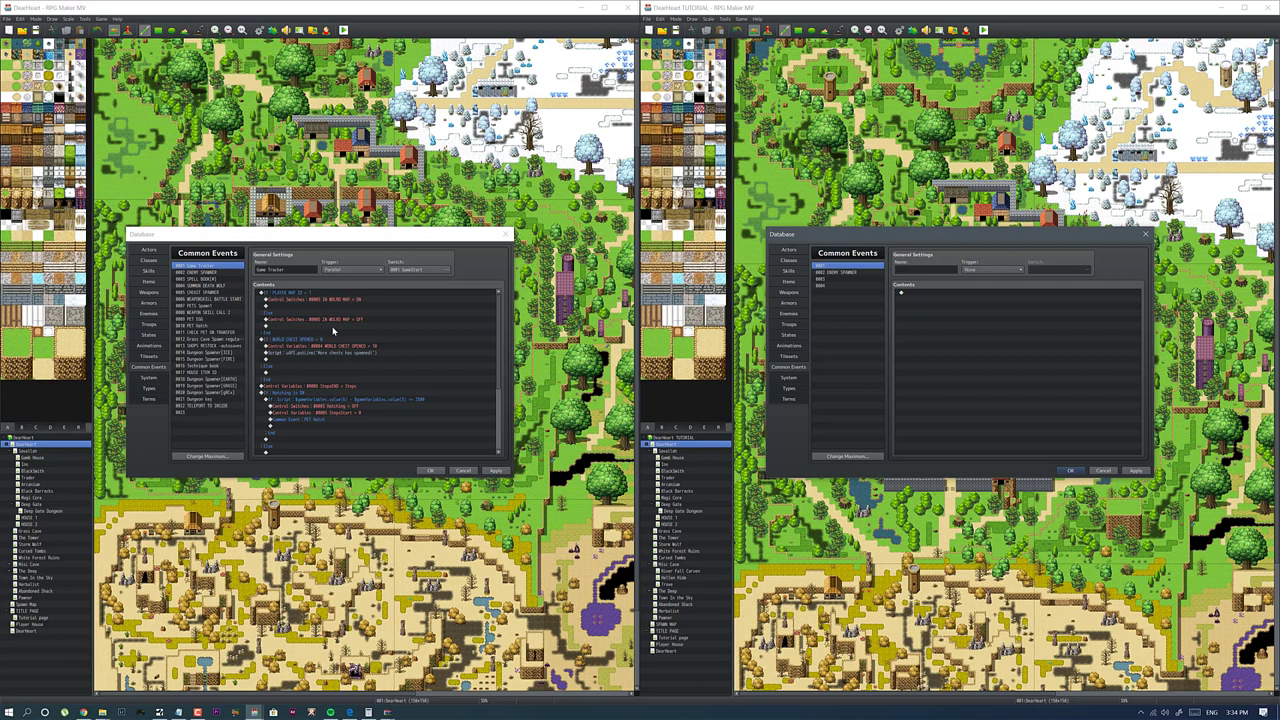
scroll(334, 326, down, 3)
scroll(375, 384, down, 1)
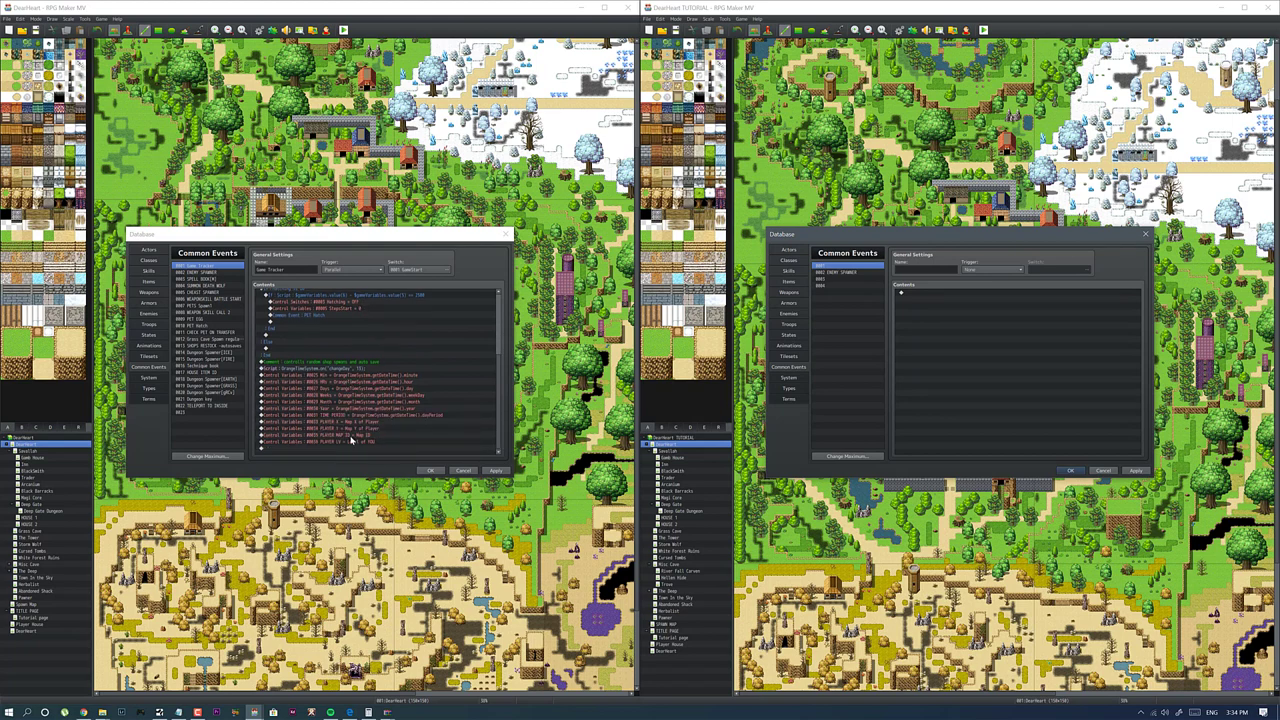
scroll(345, 405, up, 1)
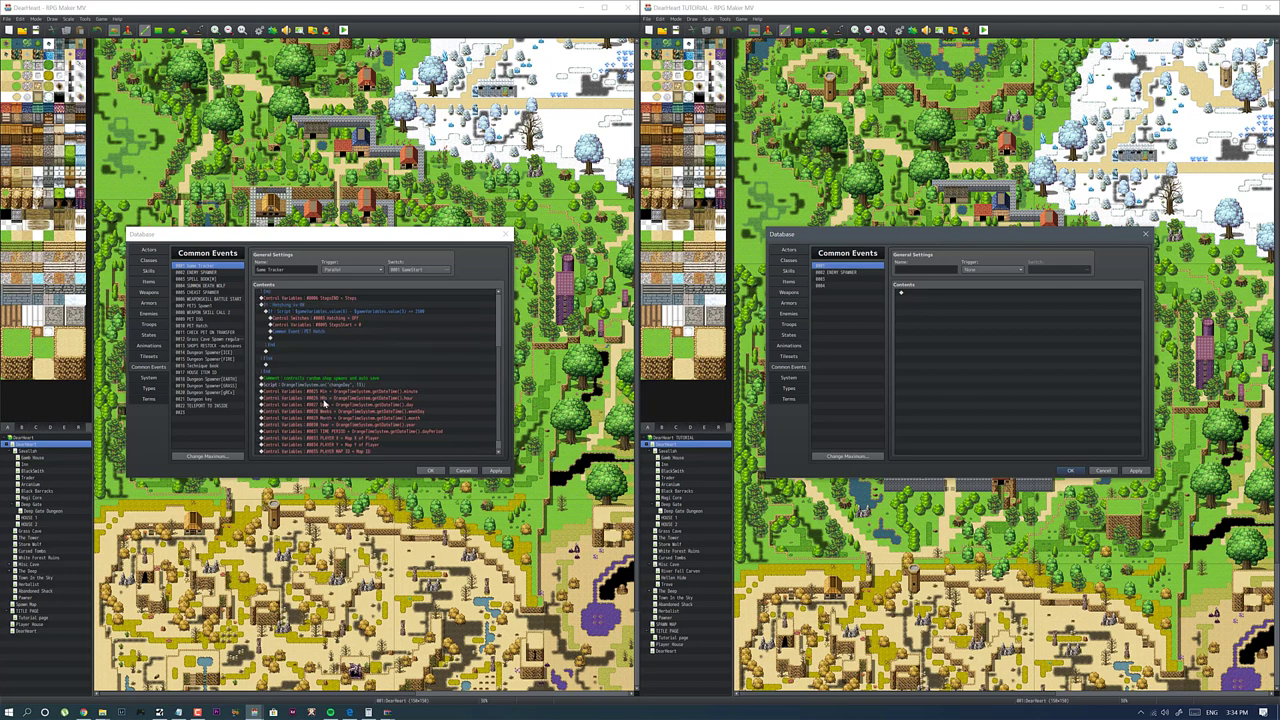
click(329, 384)
click(329, 391)
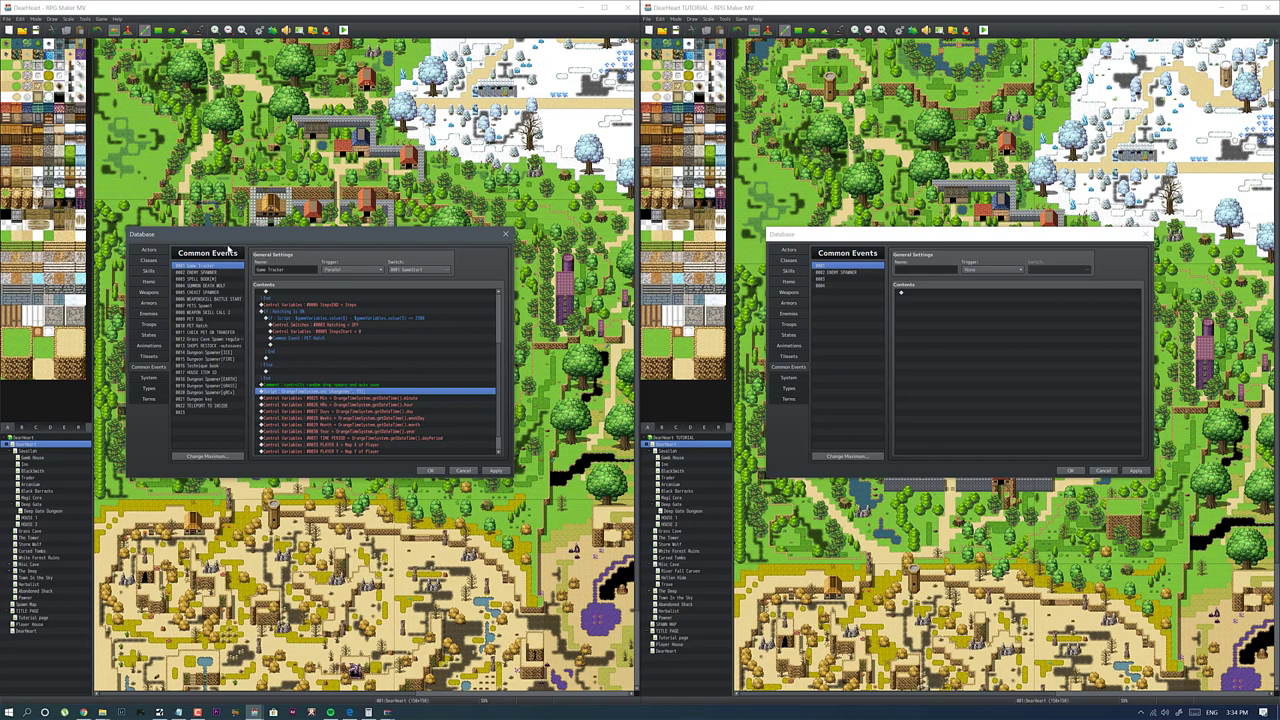
Step: Inspect the original's 0002 ENEMY SPAWNER and 0003 SPELL BOOK common events
click(219, 274)
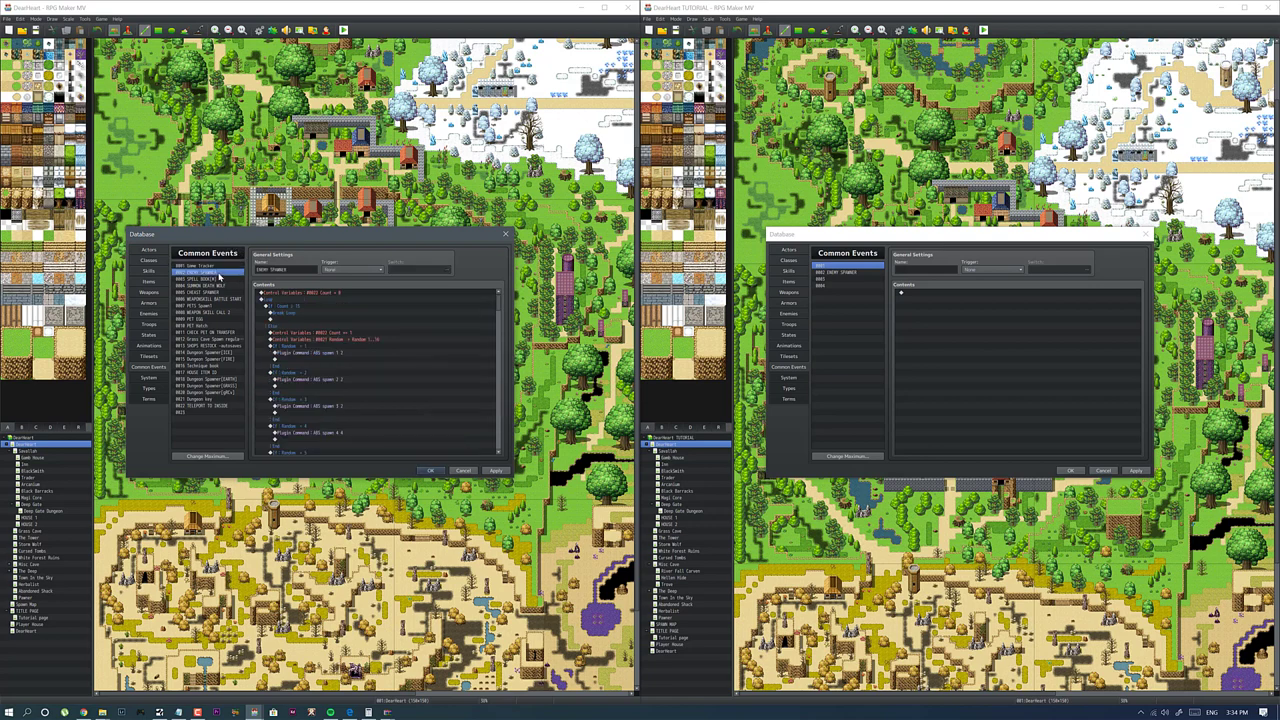
scroll(366, 357, down, 1)
scroll(367, 357, up, 1)
scroll(336, 364, down, 1)
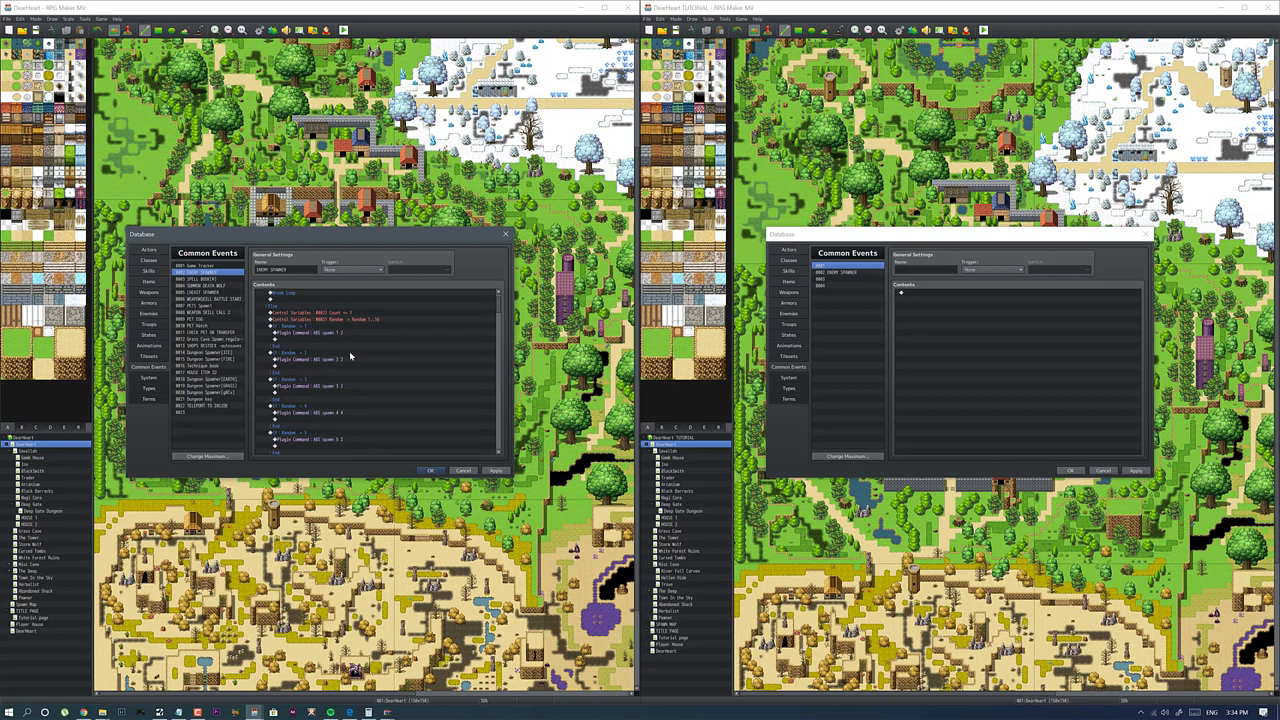
click(212, 279)
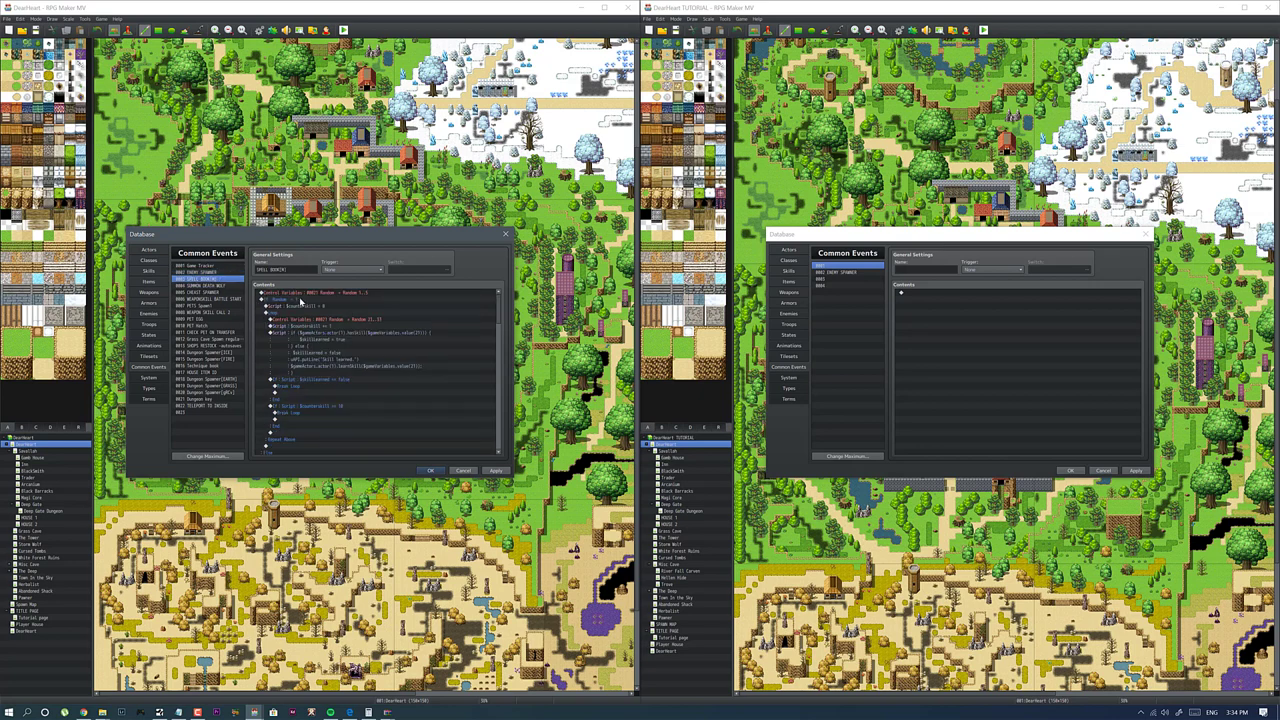
scroll(344, 355, down, 2)
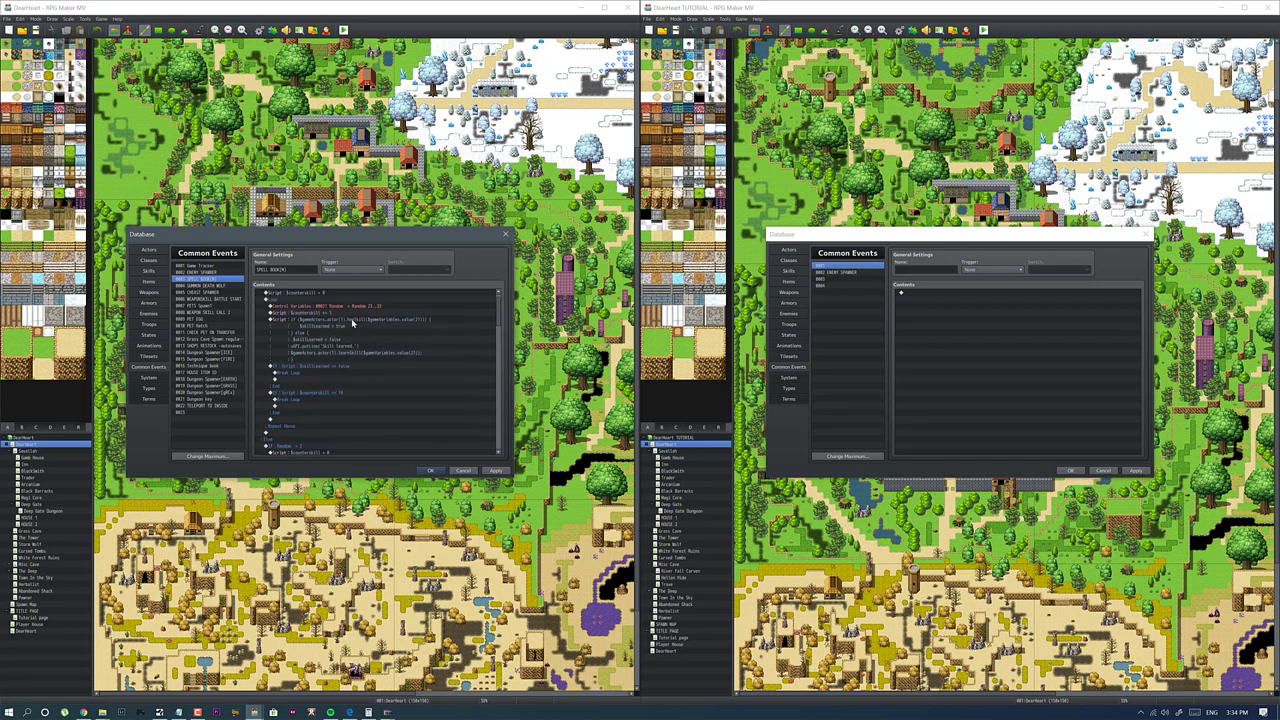
scroll(355, 340, down, 5)
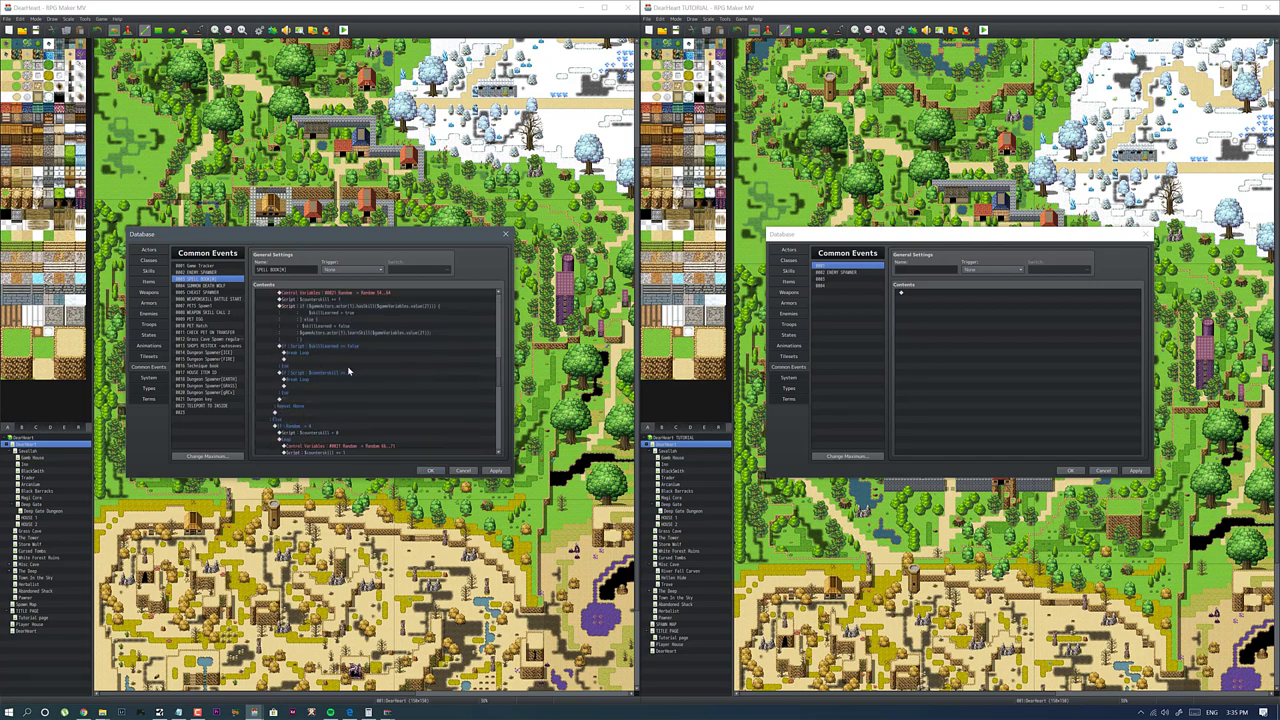
scroll(347, 366, up, 2)
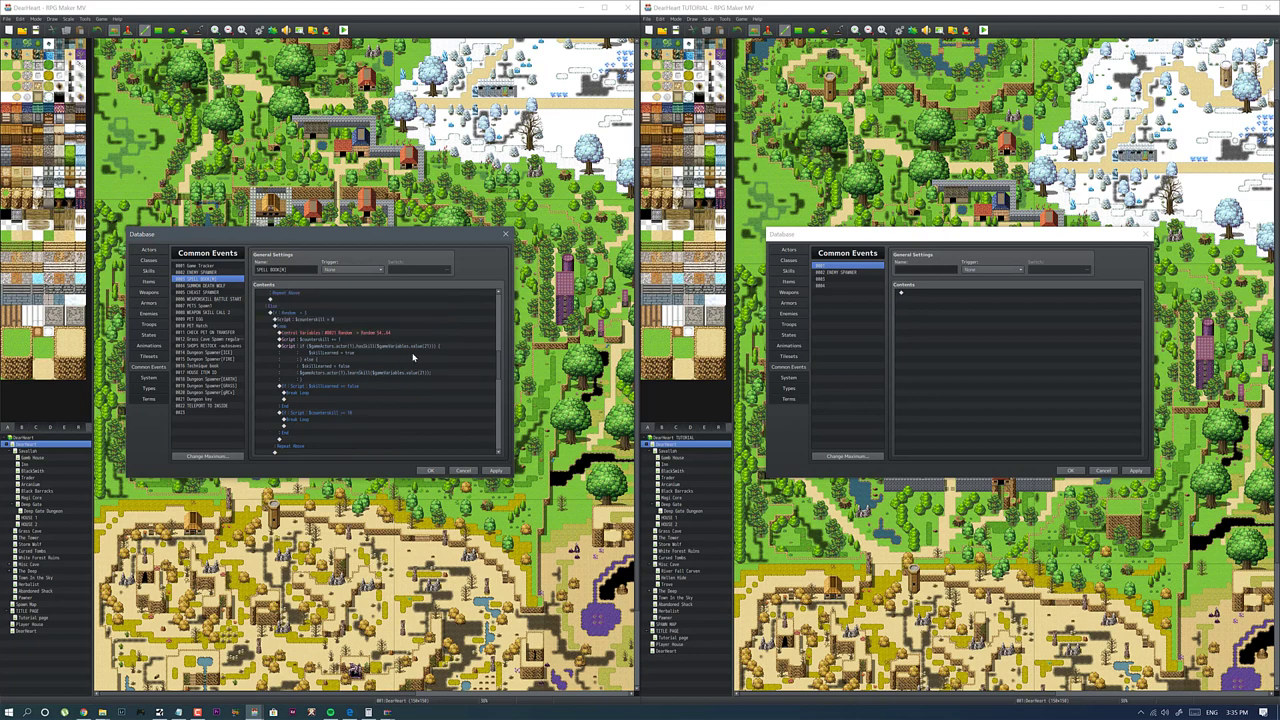
scroll(495, 363, up, 1)
scroll(495, 359, up, 4)
click(290, 319)
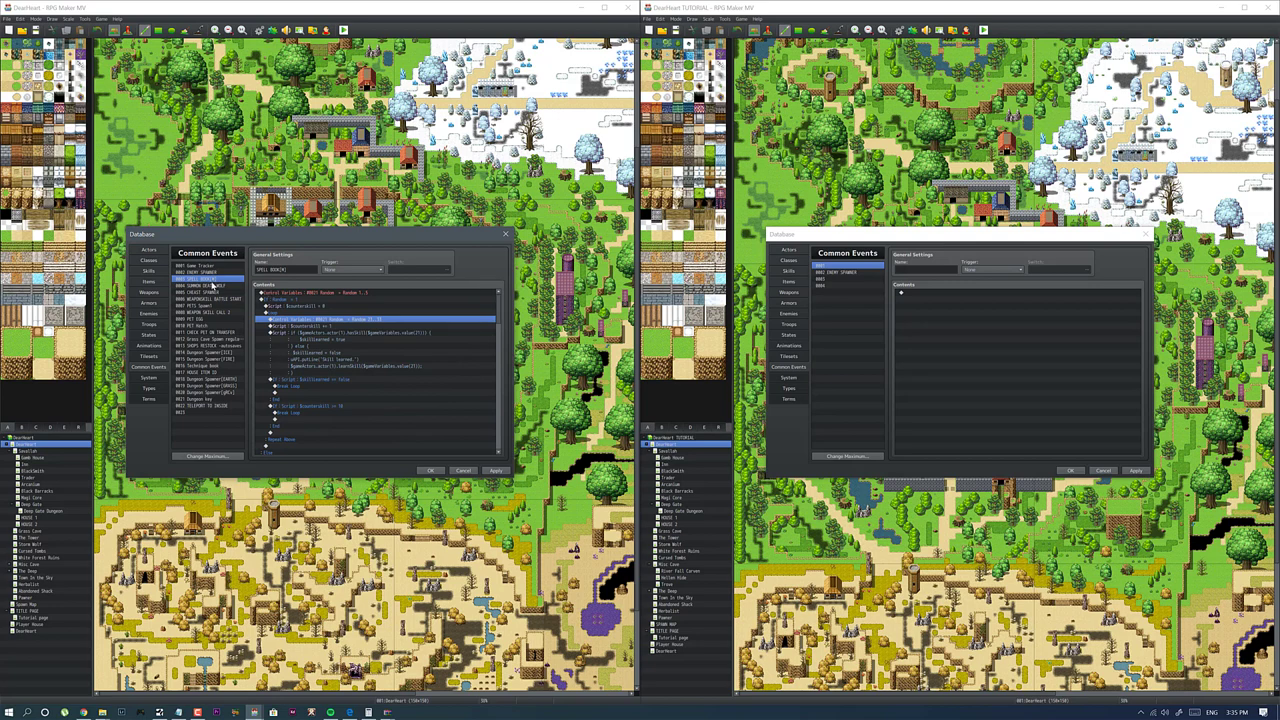
Step: Inspect common events 0004 SUMMON DEATH WOLF through 0008 WEAPON SKILL CALL 2 and their commands
click(216, 286)
click(296, 293)
click(206, 298)
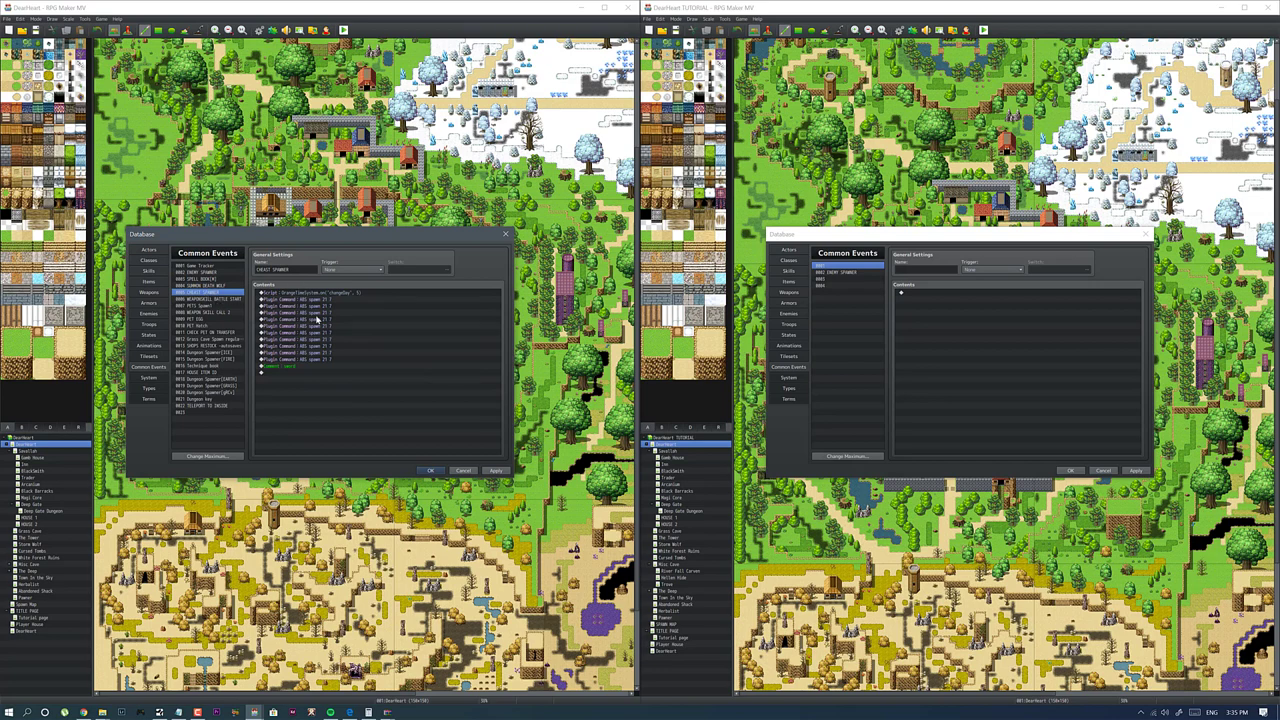
click(232, 299)
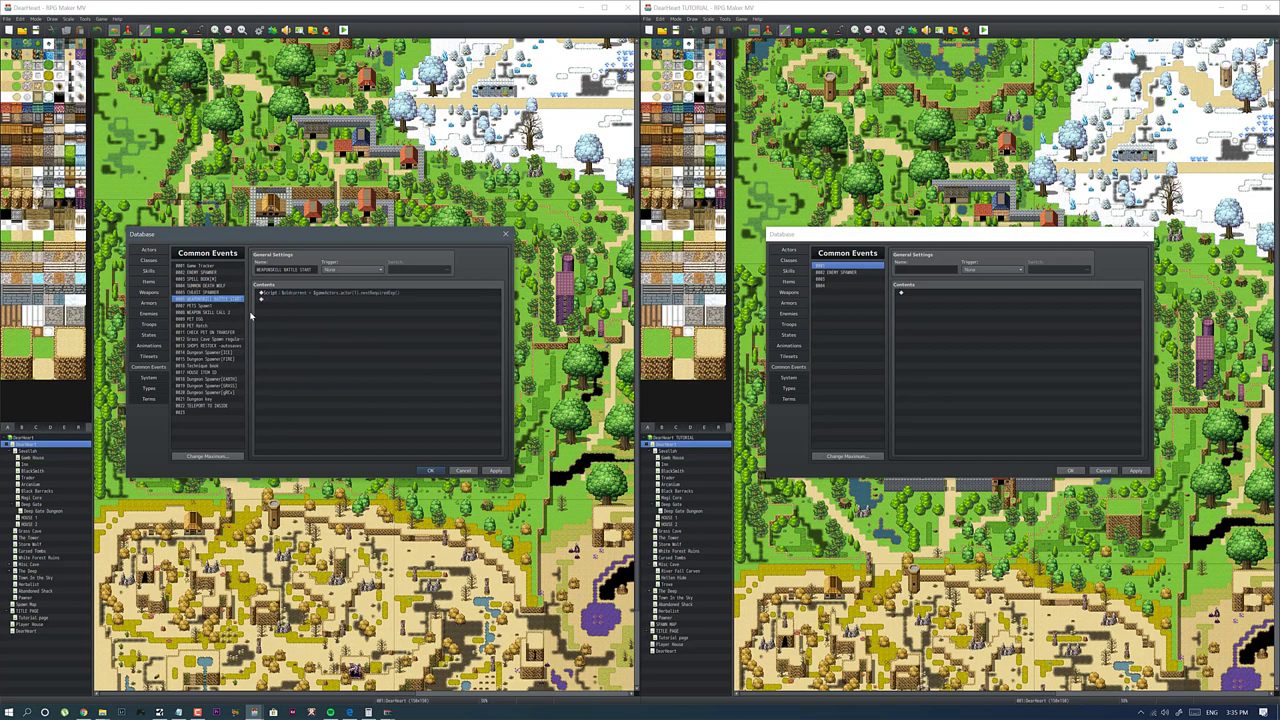
click(321, 294)
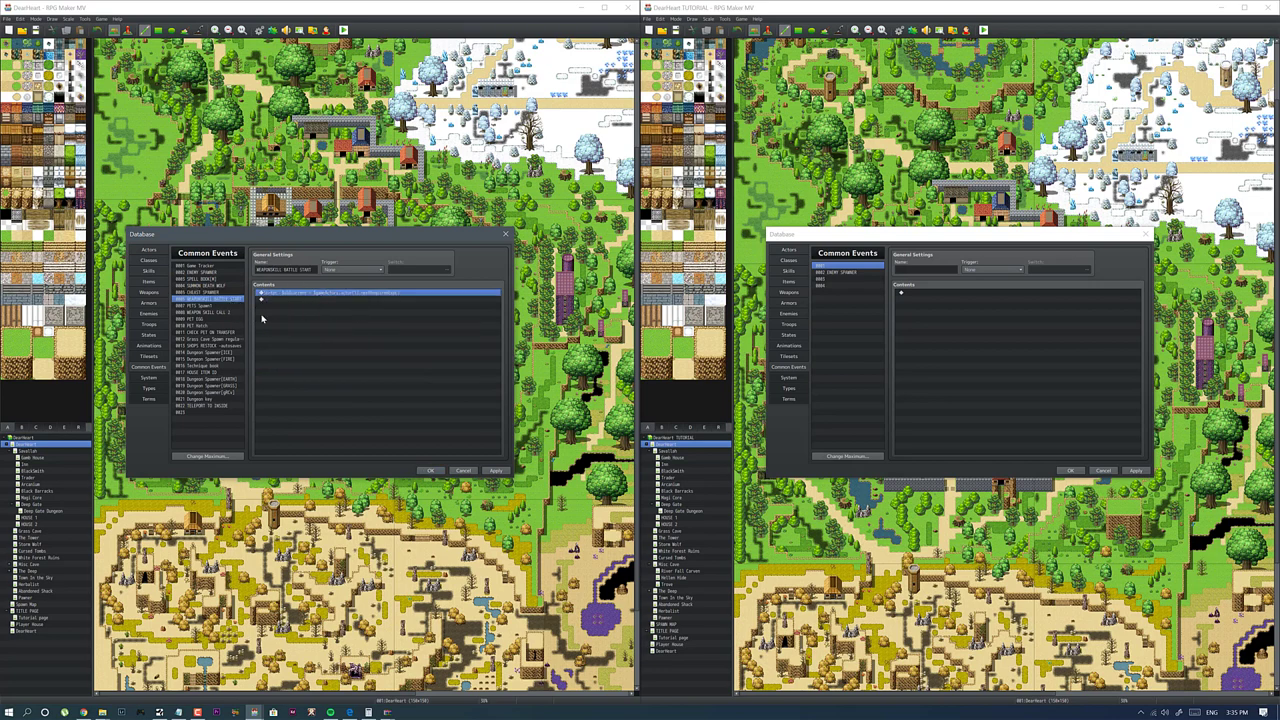
click(203, 305)
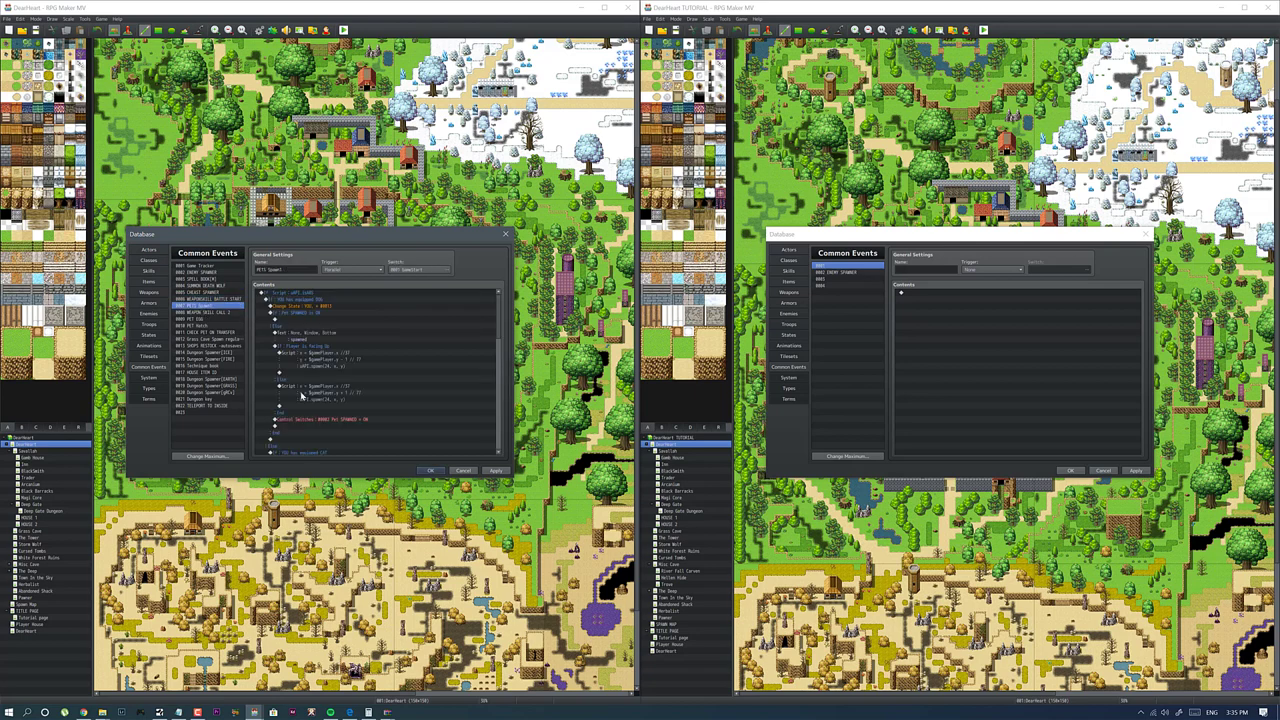
scroll(306, 385, down, 3)
scroll(306, 390, up, 2)
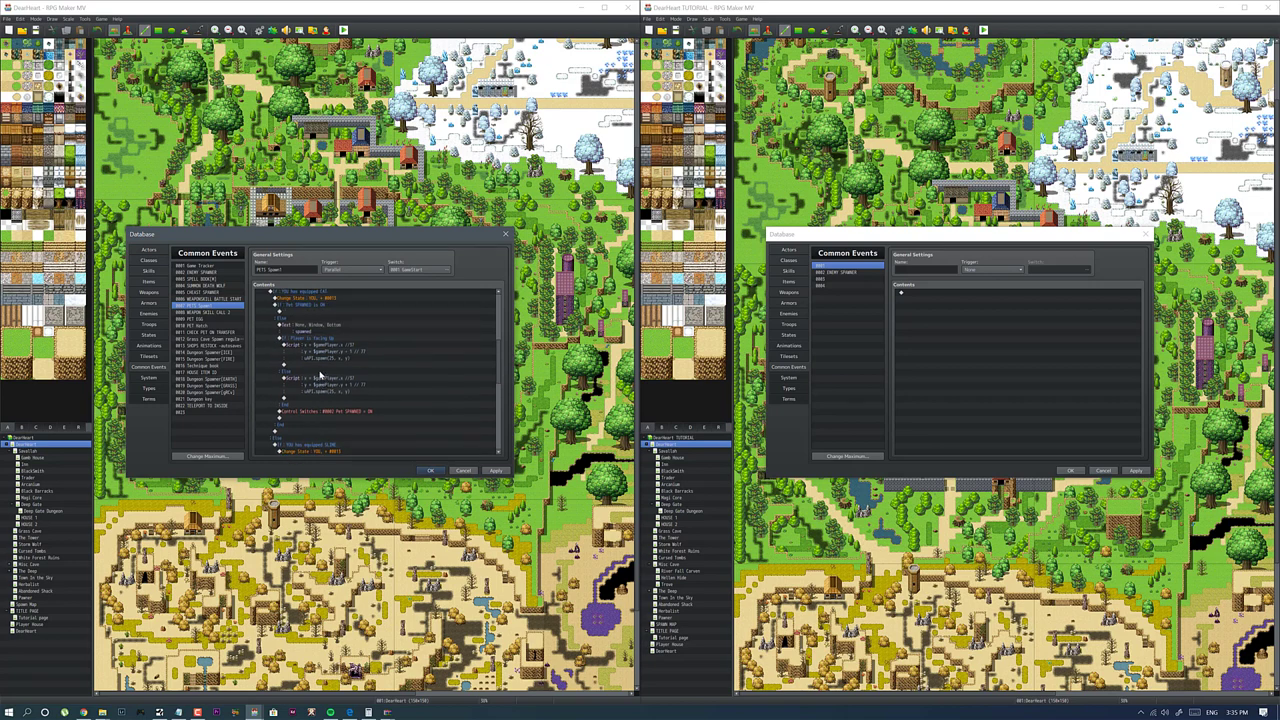
scroll(330, 357, up, 2)
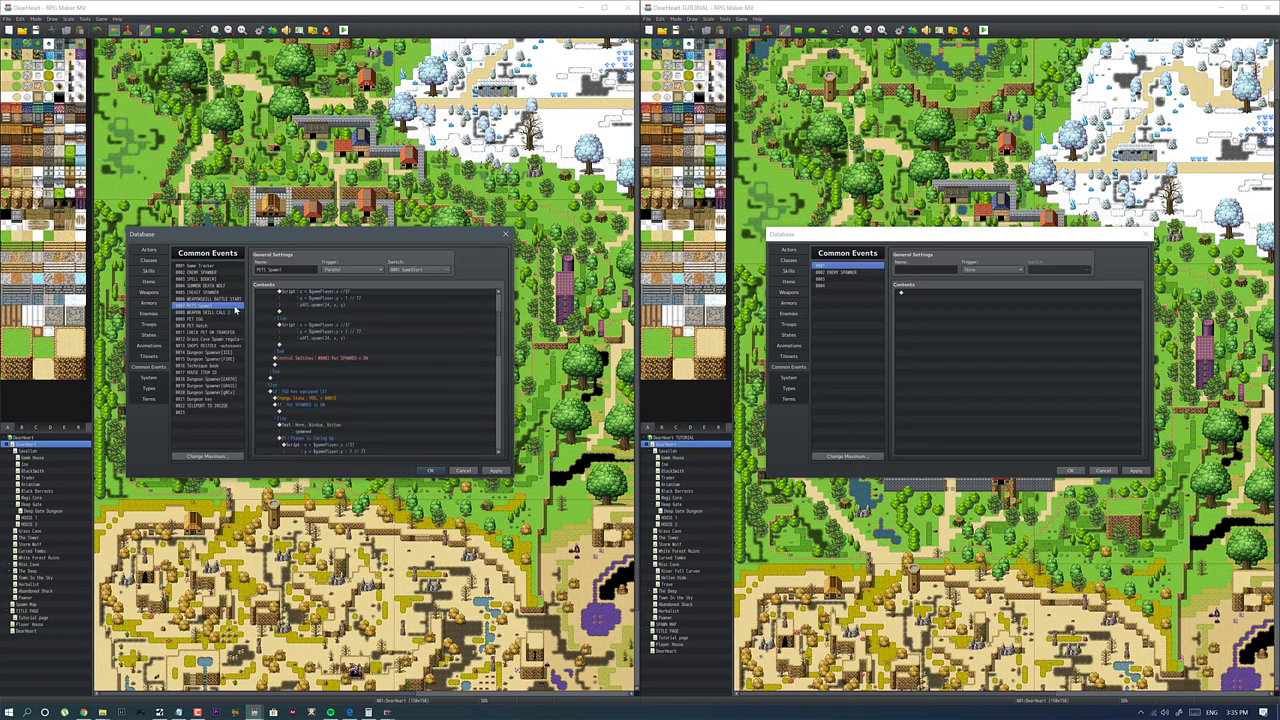
click(228, 314)
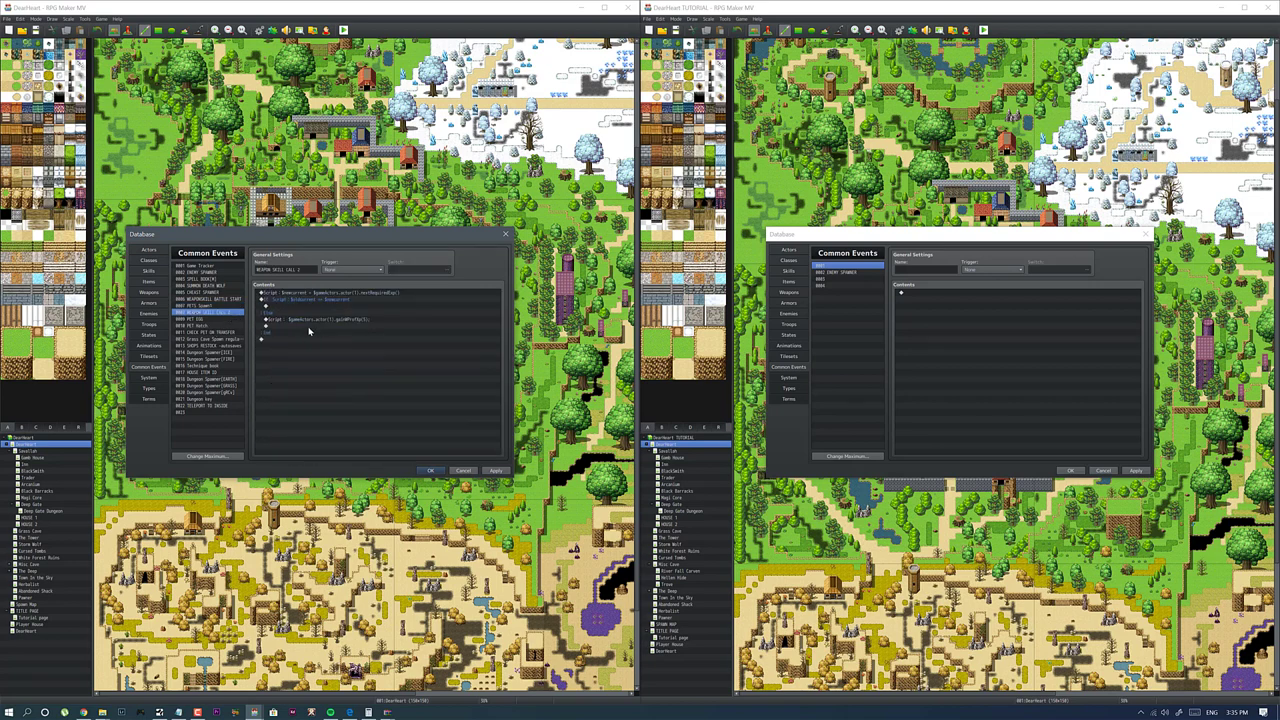
click(302, 293)
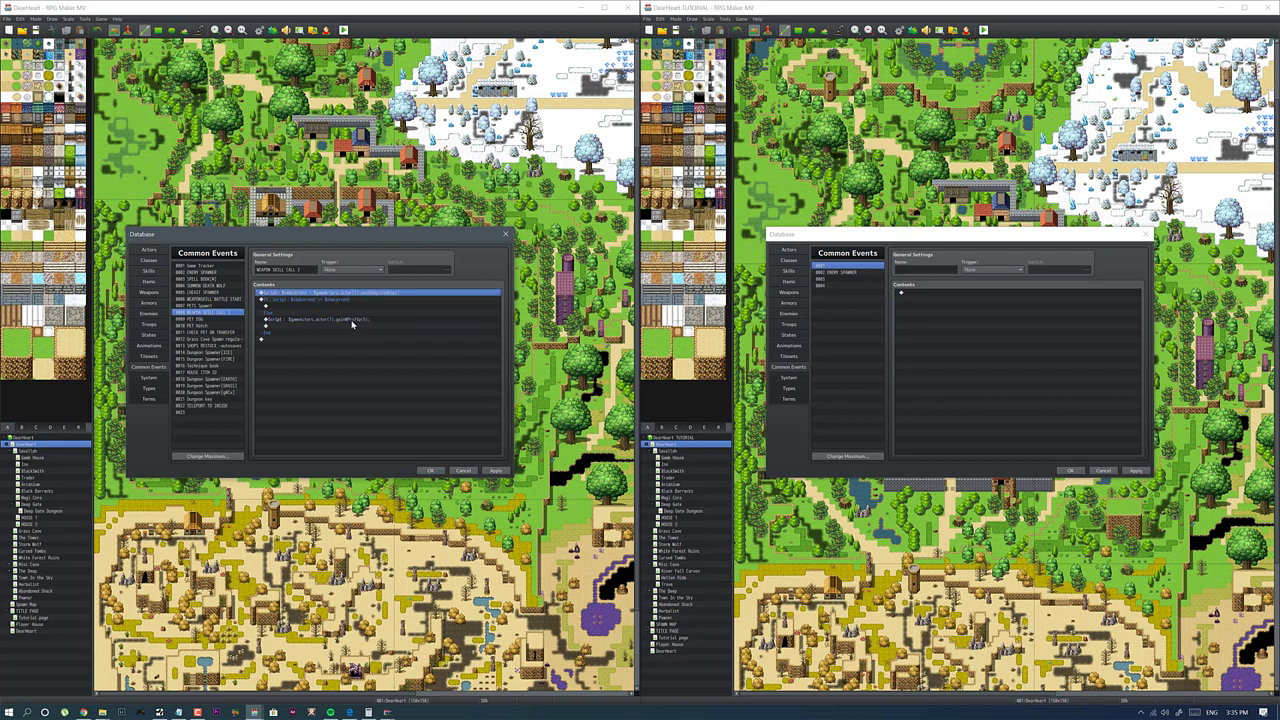
Step: Browse PET EGG, PET Hatch, CHECK PET ON TRANSFER, Grass Cave Spawn regulator, then SHOPS RESTOCK
click(228, 320)
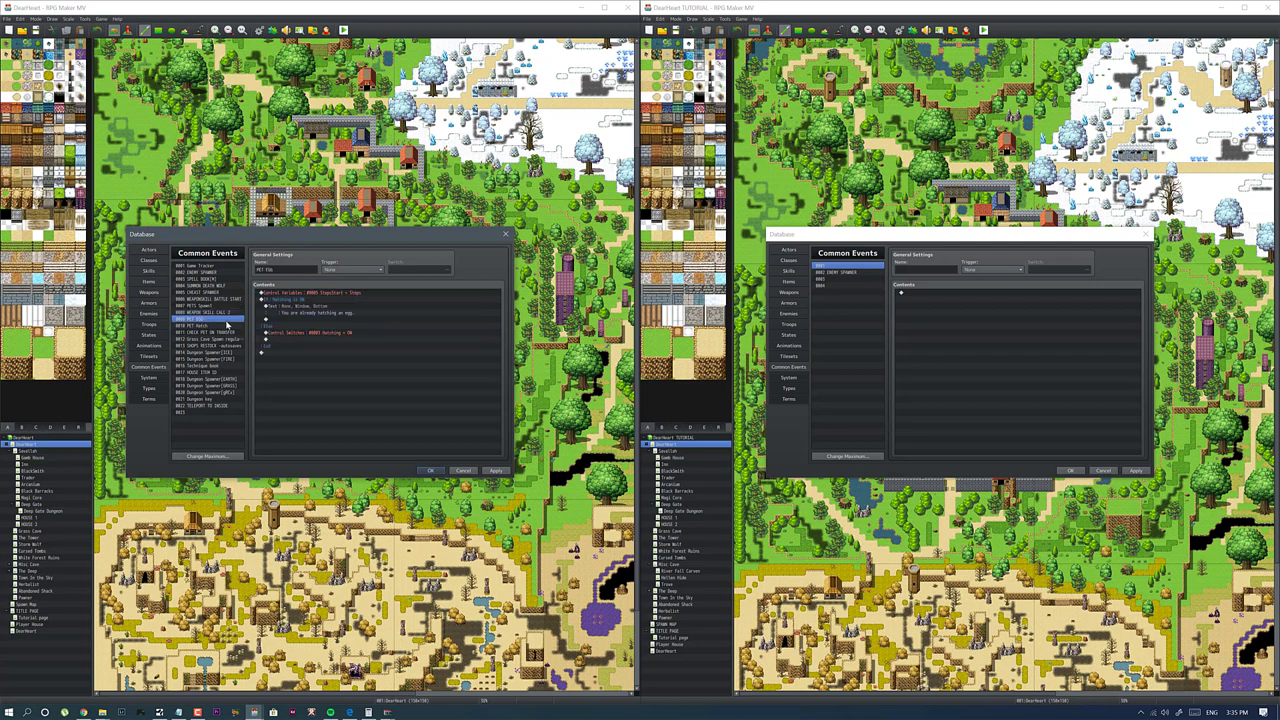
click(217, 328)
click(216, 320)
click(218, 332)
click(208, 347)
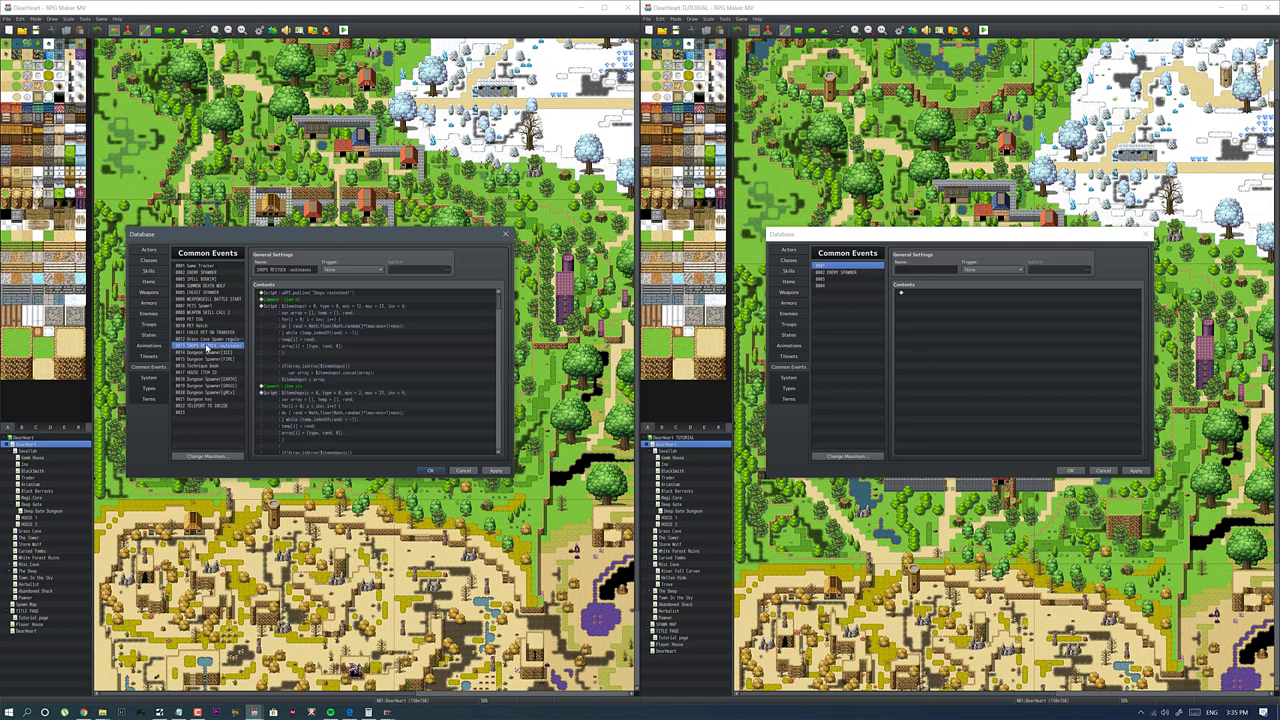
click(208, 340)
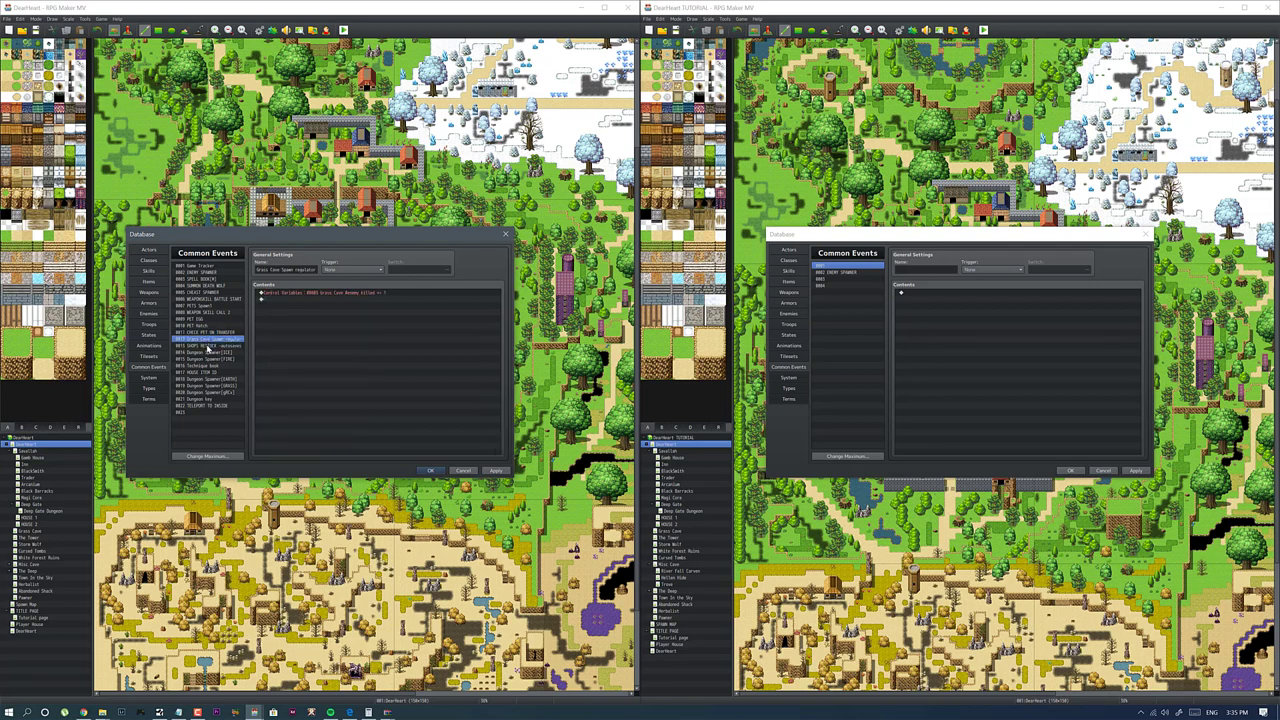
click(208, 346)
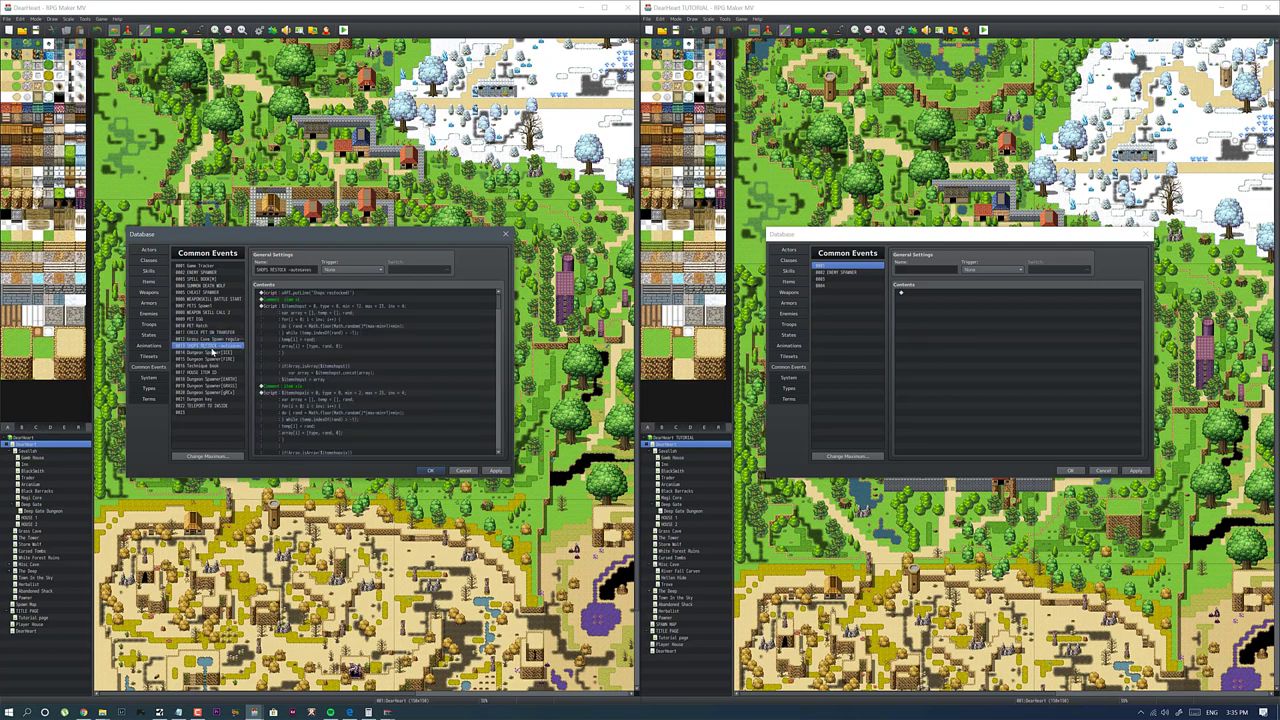
scroll(336, 318, down, 6)
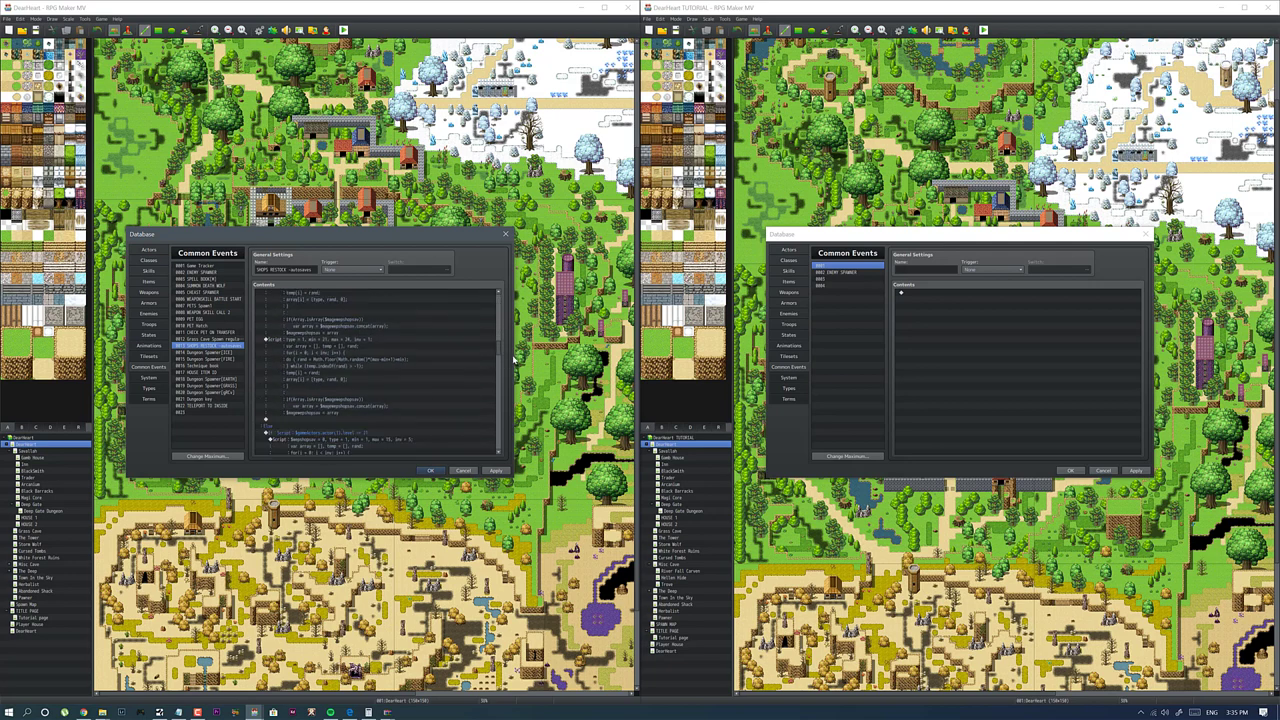
Step: Read the SHOPS RESTOCK script block's code and close it without changes
drag(500, 354, 490, 446)
click(384, 348)
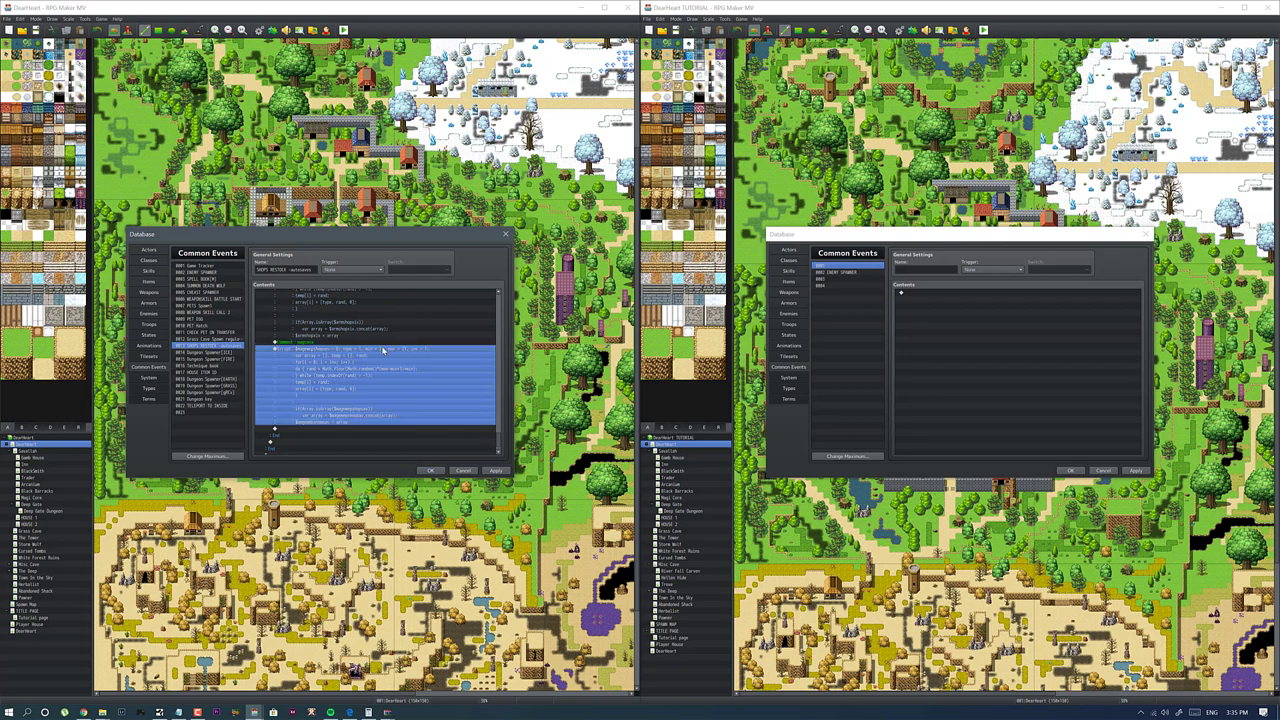
double_click(384, 348)
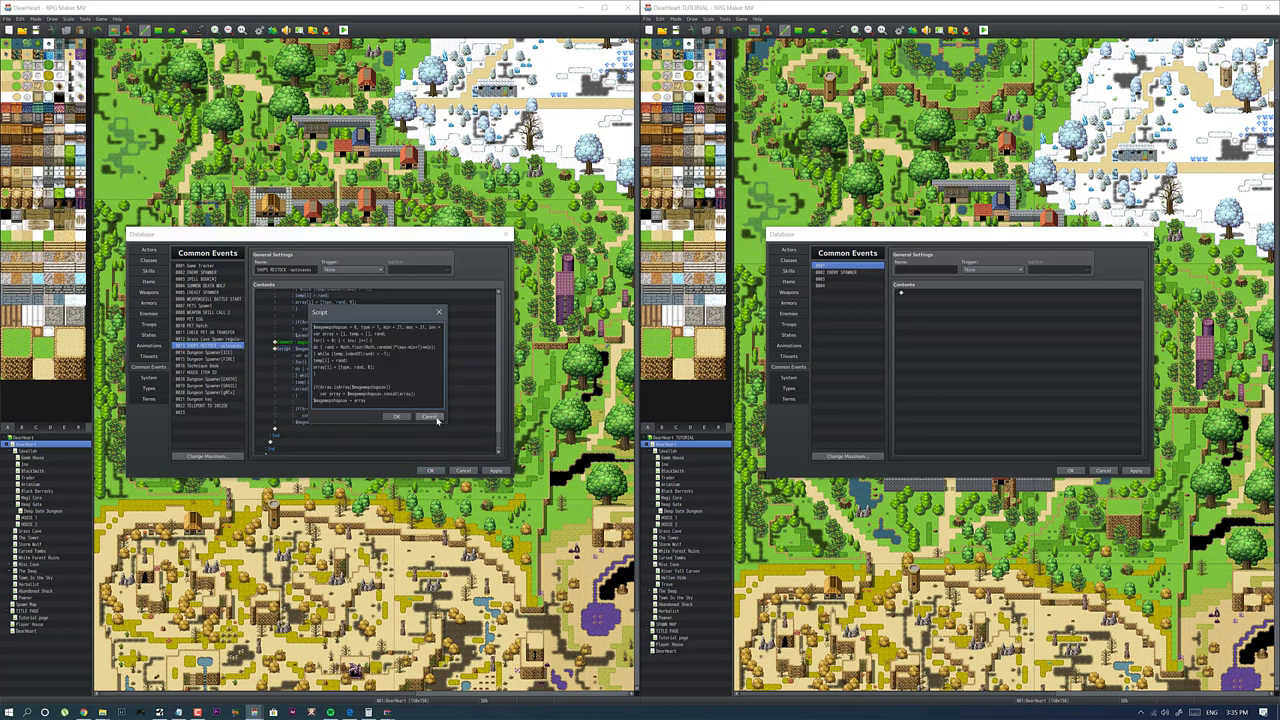
click(429, 416)
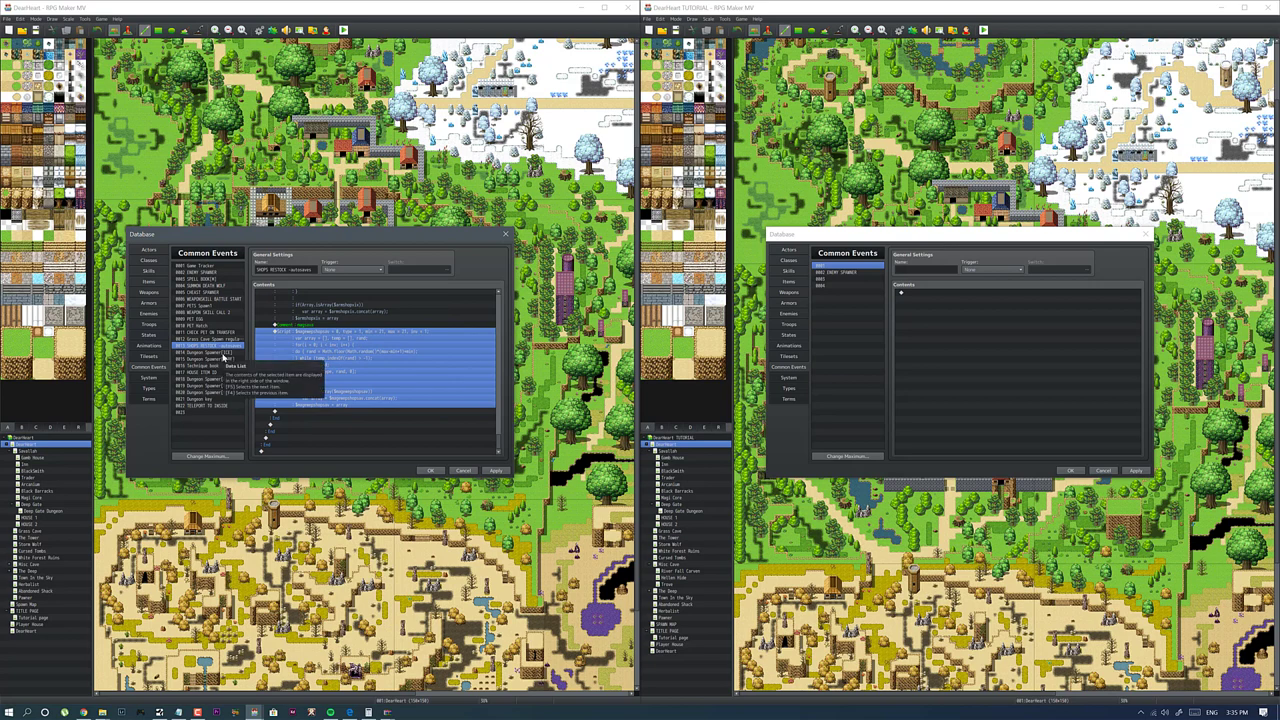
Step: View the Dungeon Spawner common events [ICE], [FIRE], [EARTH] and [UNDEAD]
click(225, 353)
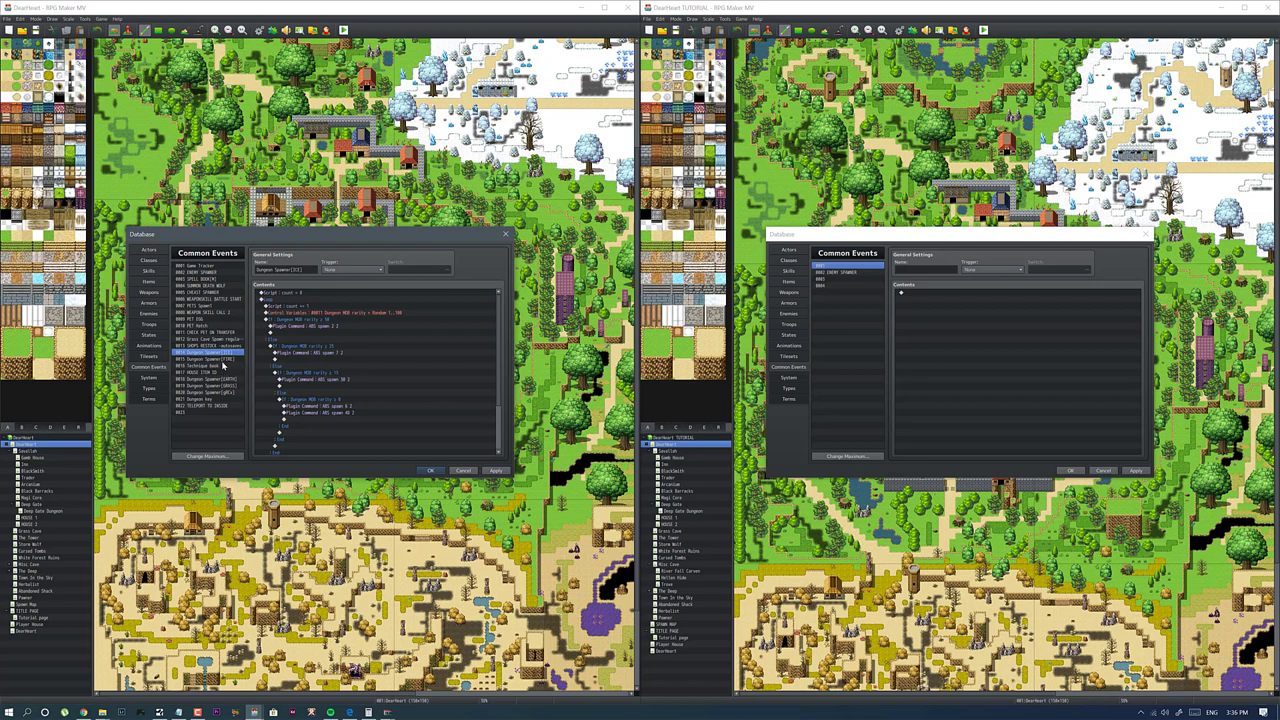
click(223, 360)
click(220, 380)
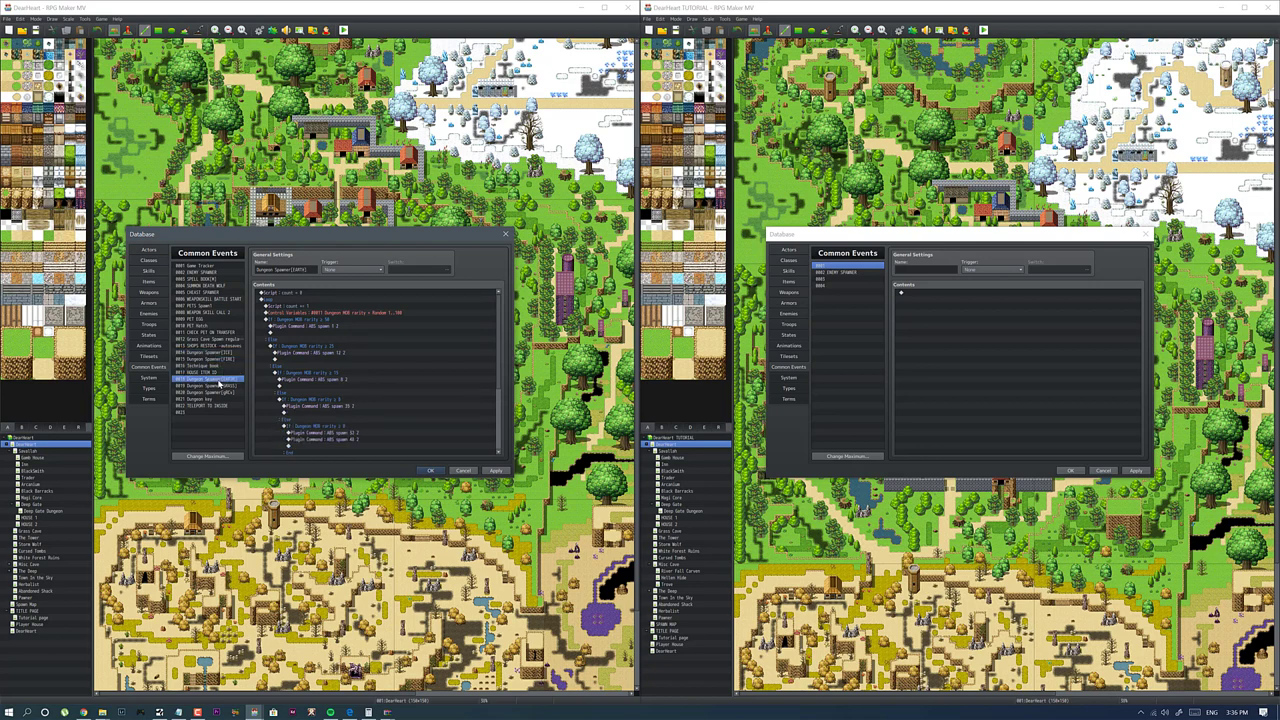
click(217, 387)
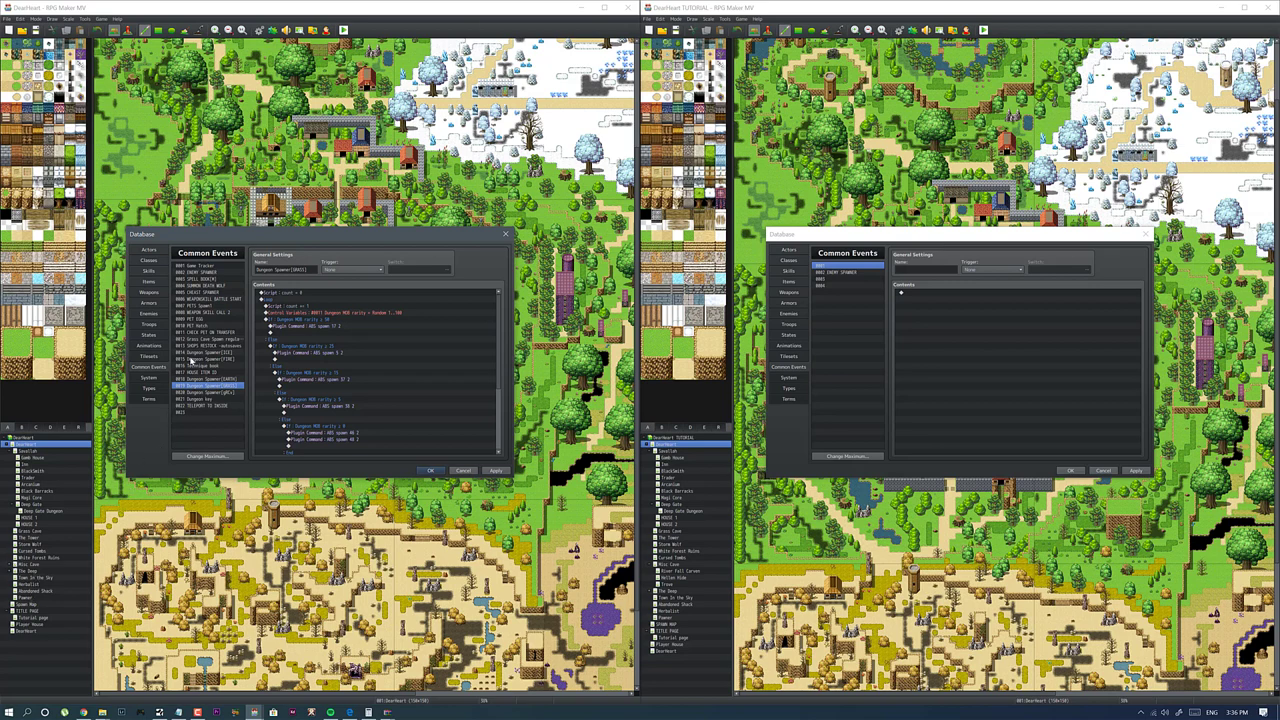
Step: Read the TELEPORT TO INSIDE common event's transfer commands
click(204, 406)
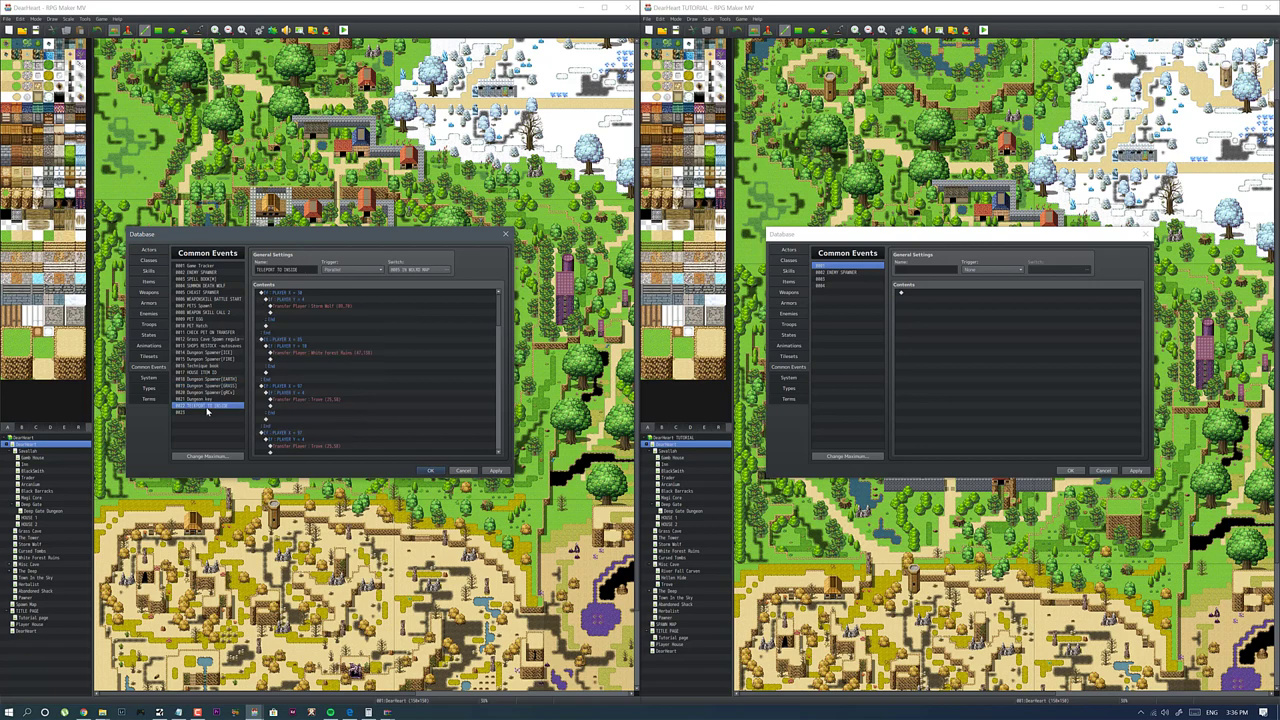
scroll(286, 355, down, 5)
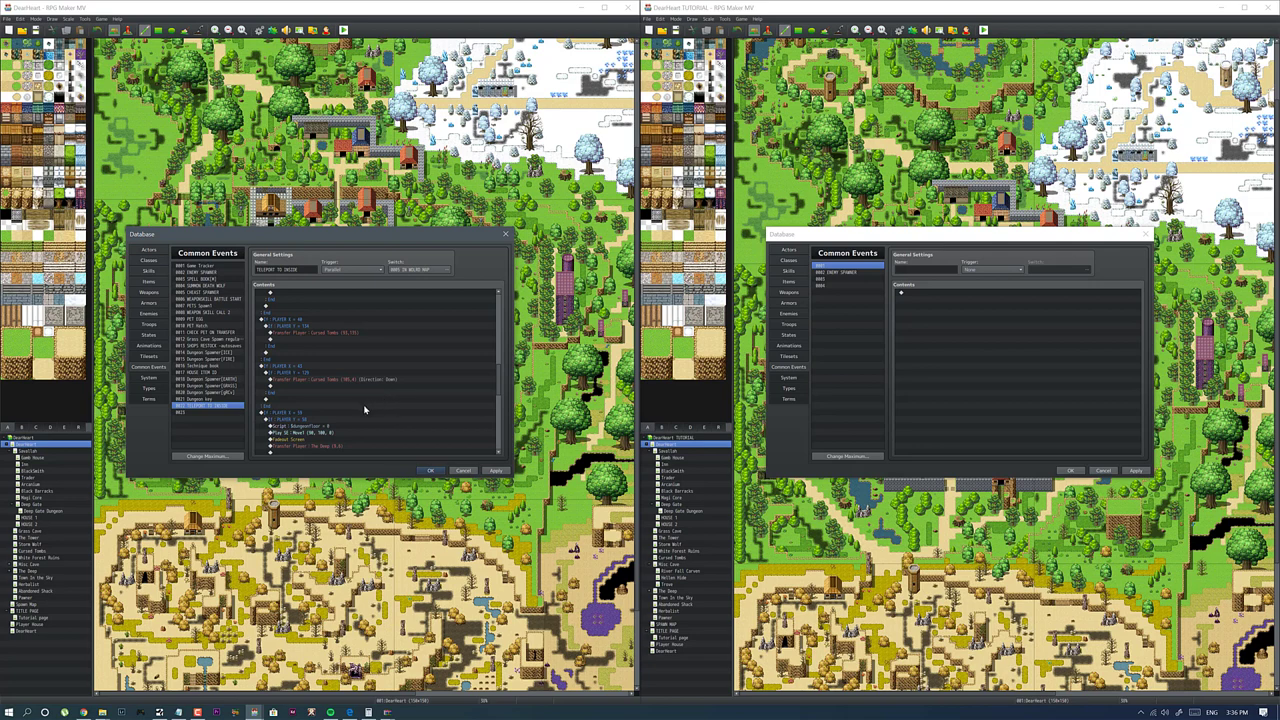
scroll(365, 409, up, 1)
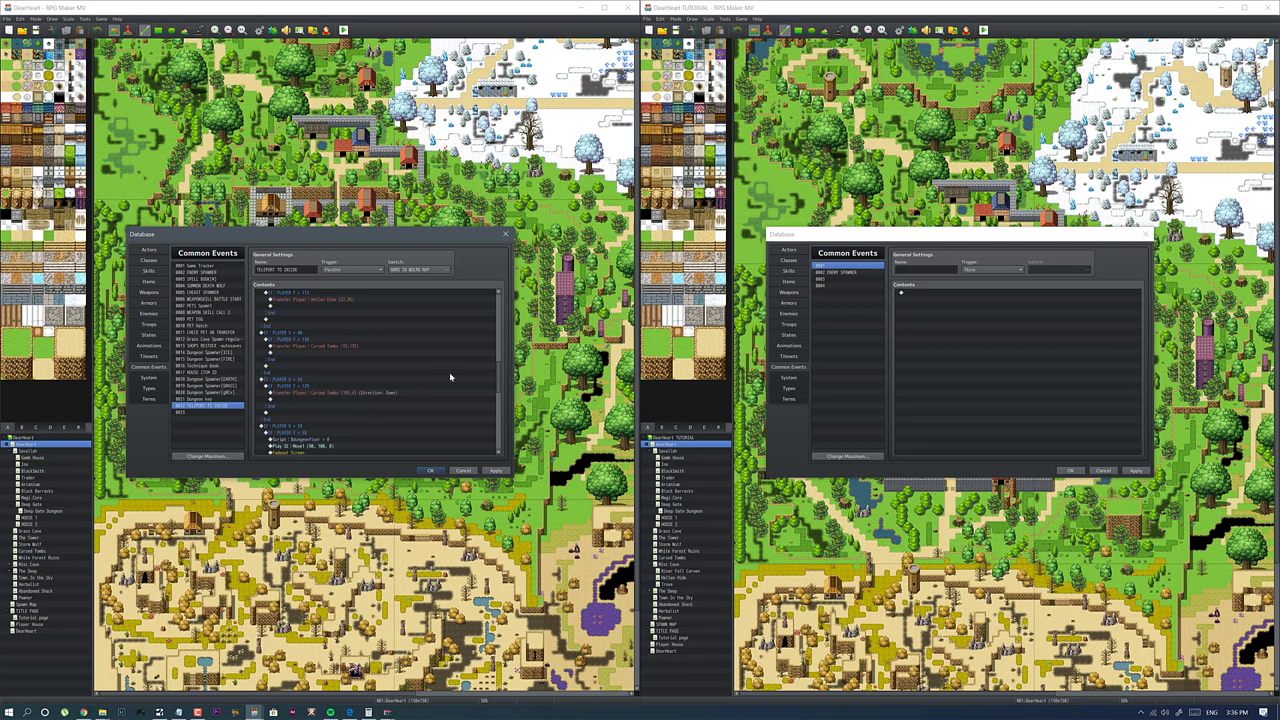
scroll(490, 395, down, 2)
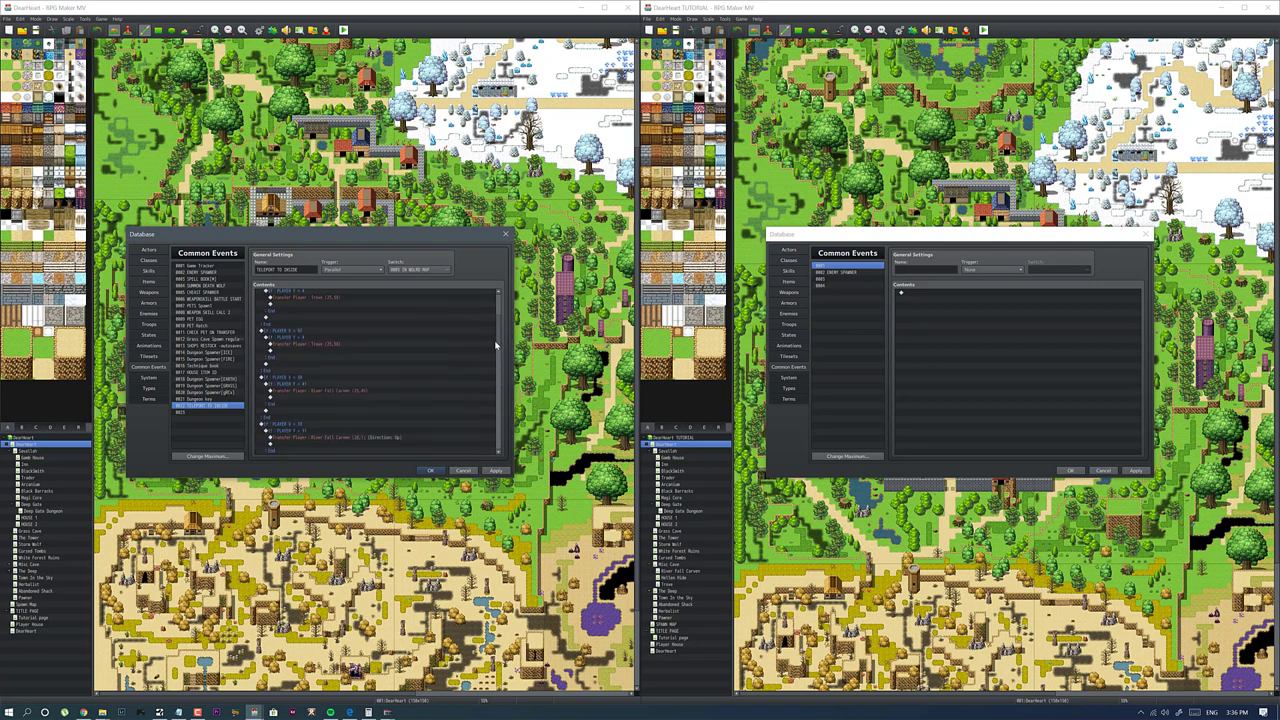
scroll(481, 410, down, 5)
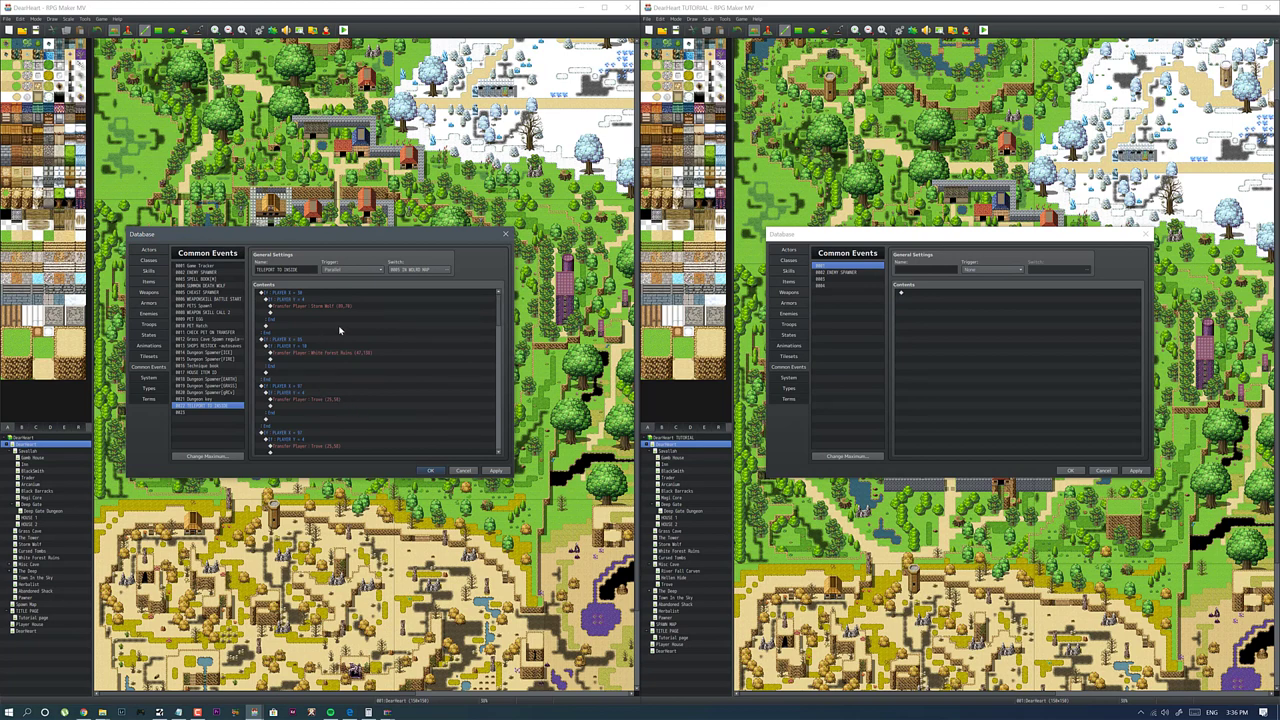
Step: Move the original project's Database down and right, then scroll the remaining teleport entries
drag(340, 232, 348, 318)
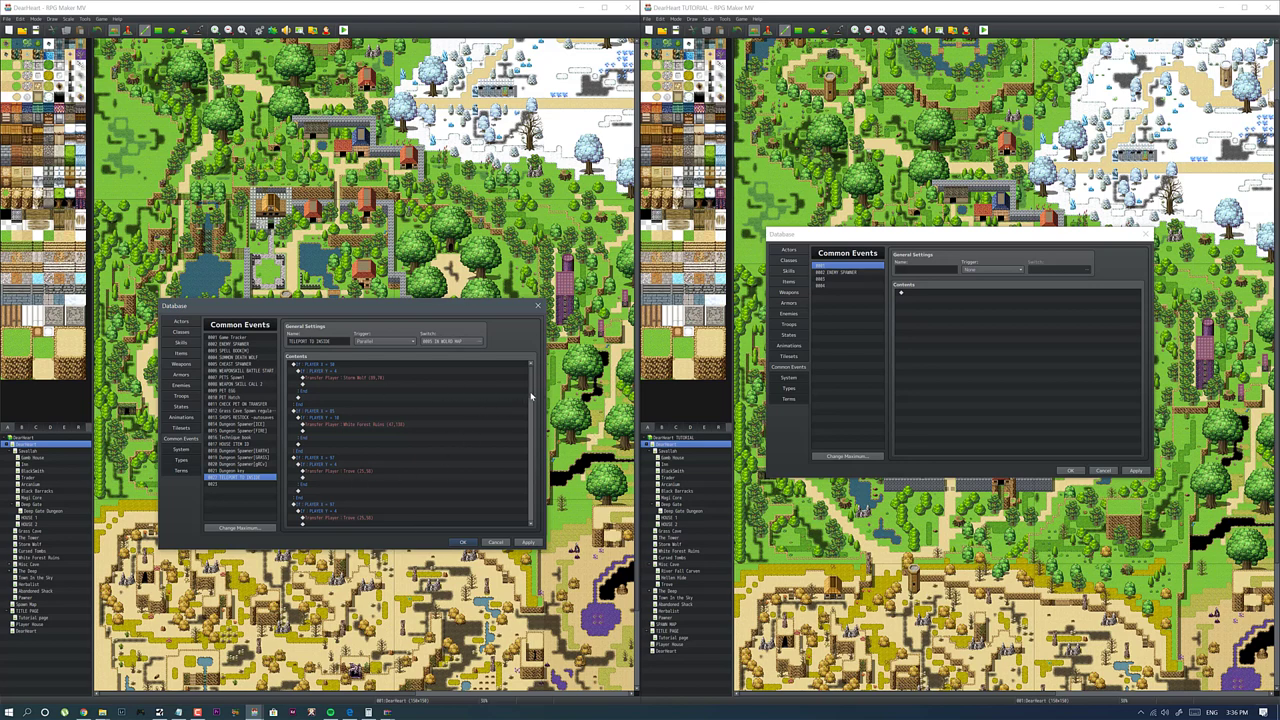
mouse_move(531, 395)
mouse_down()
mouse_move(526, 437)
mouse_move(532, 393)
mouse_up()
scroll(395, 461, down, 2)
Step: Show the Types page in both Databases and inspect the original's Skill skill type
click(182, 461)
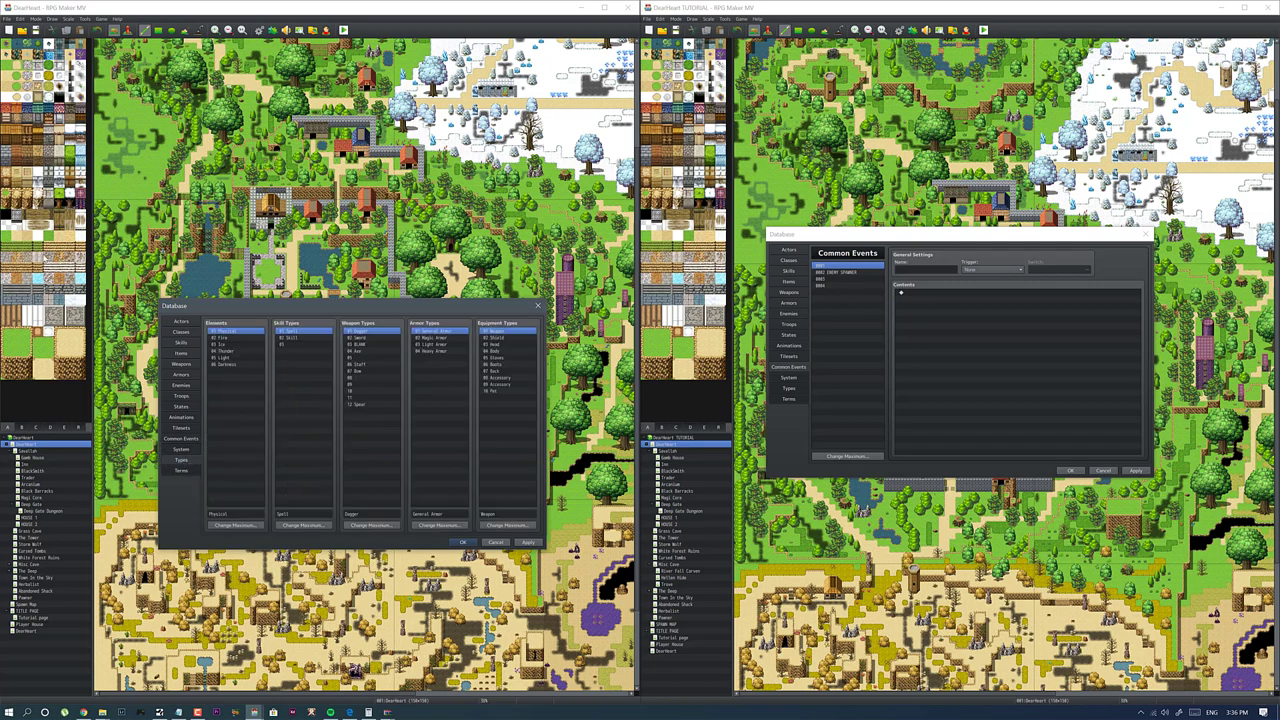
click(796, 381)
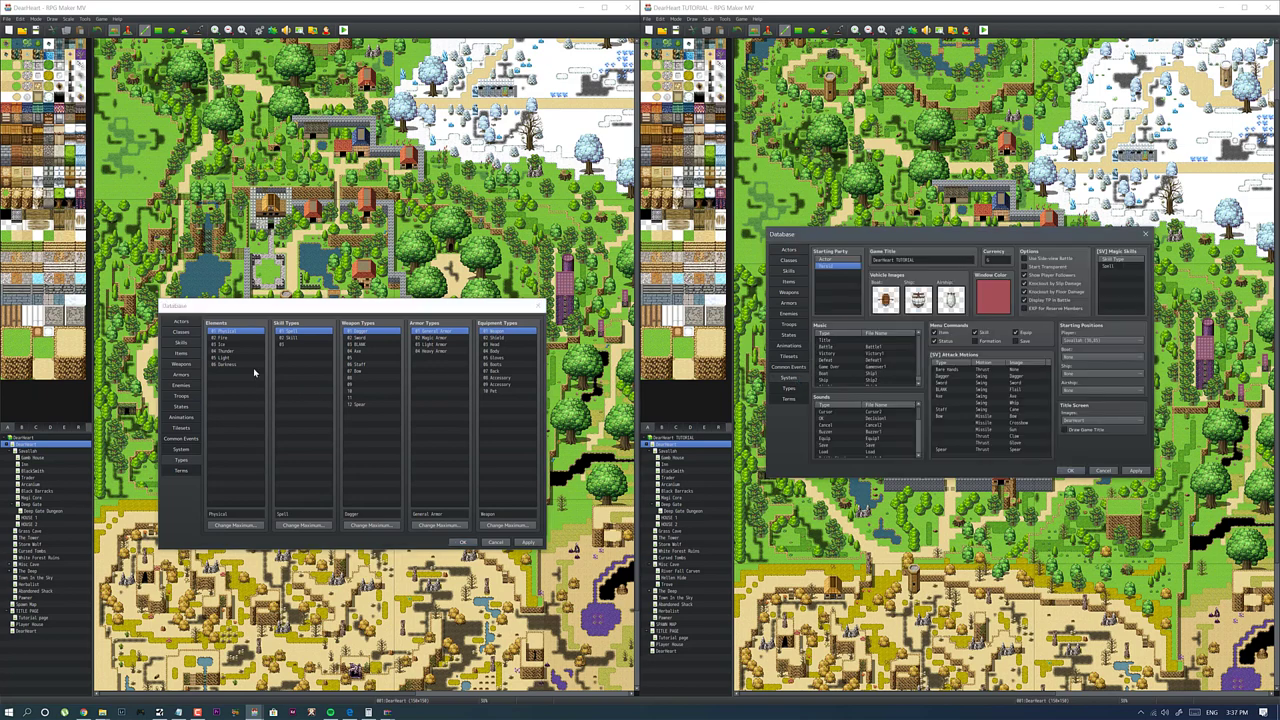
click(789, 388)
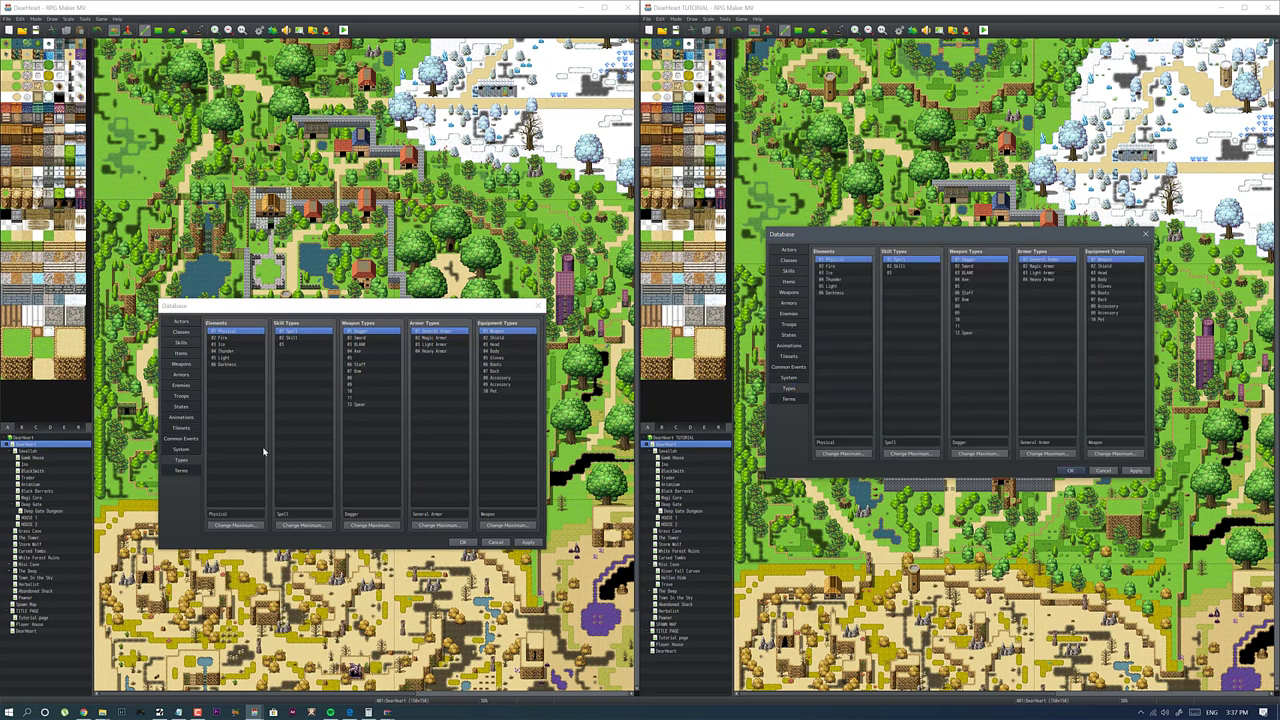
click(294, 340)
click(294, 338)
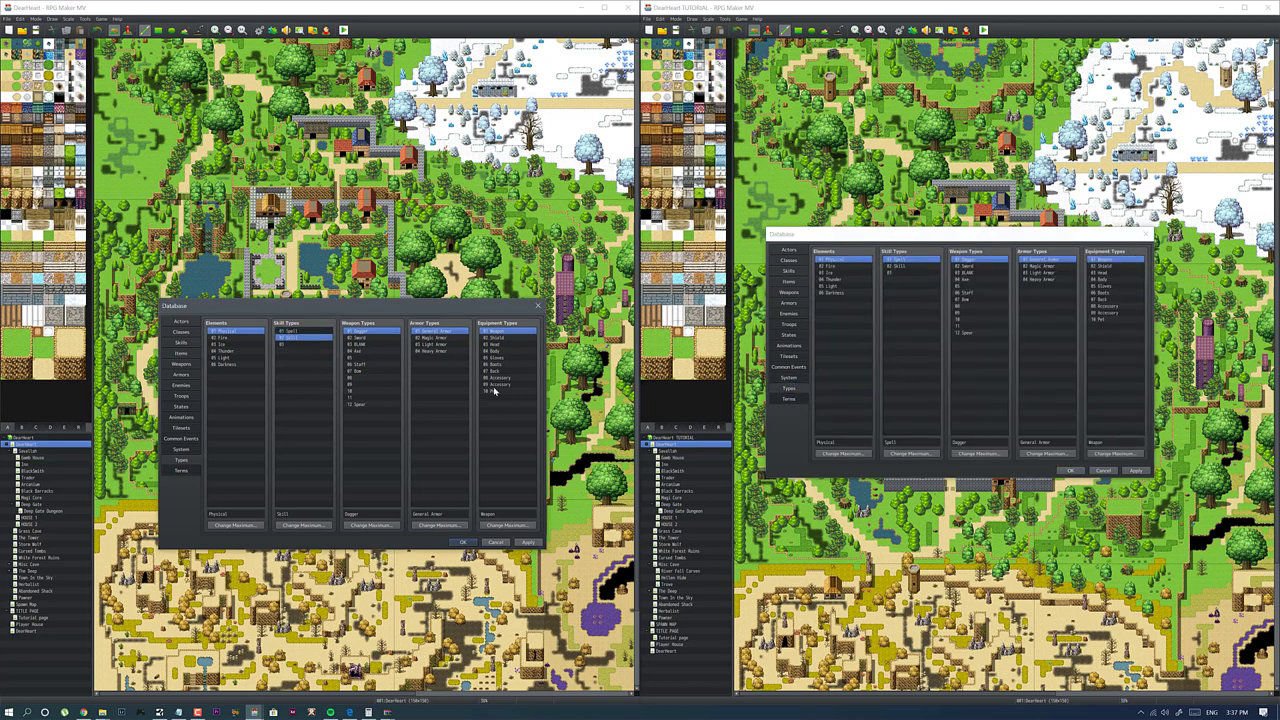
Step: Compare armor types Magic Armor, Heavy Armor and equipment types Head, Pet, then show Terms
click(448, 338)
click(448, 345)
click(448, 352)
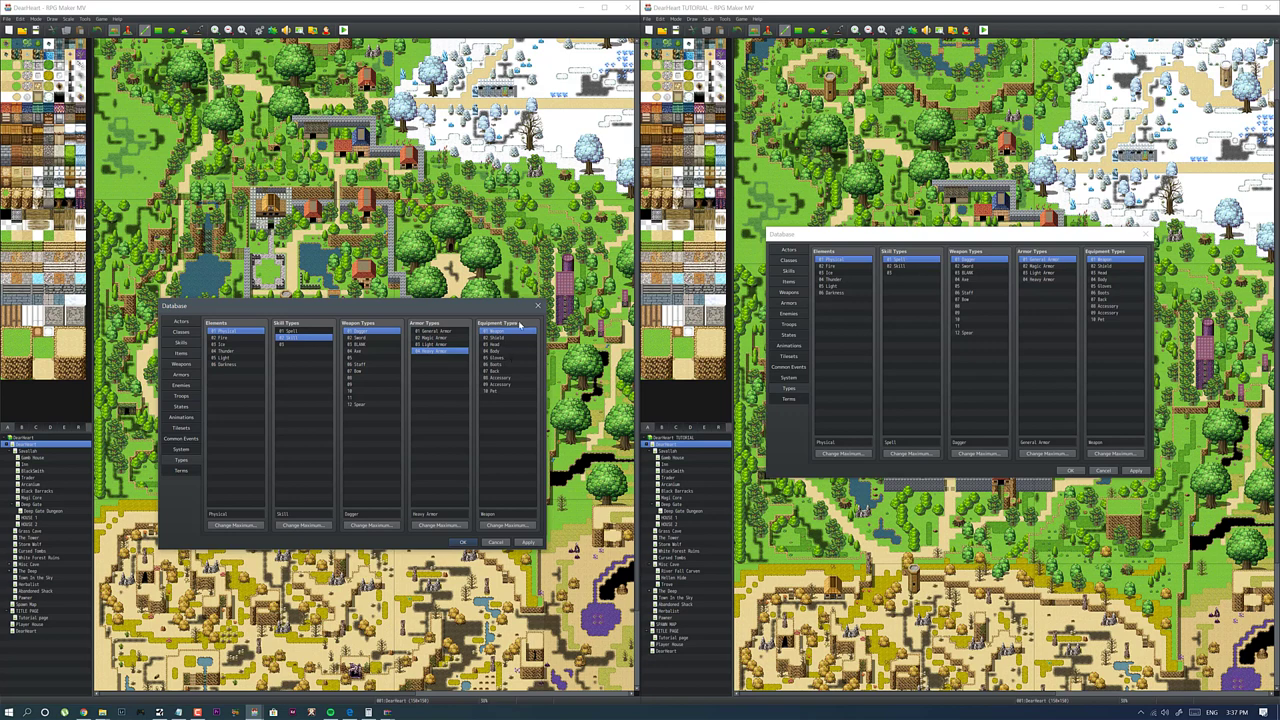
click(508, 344)
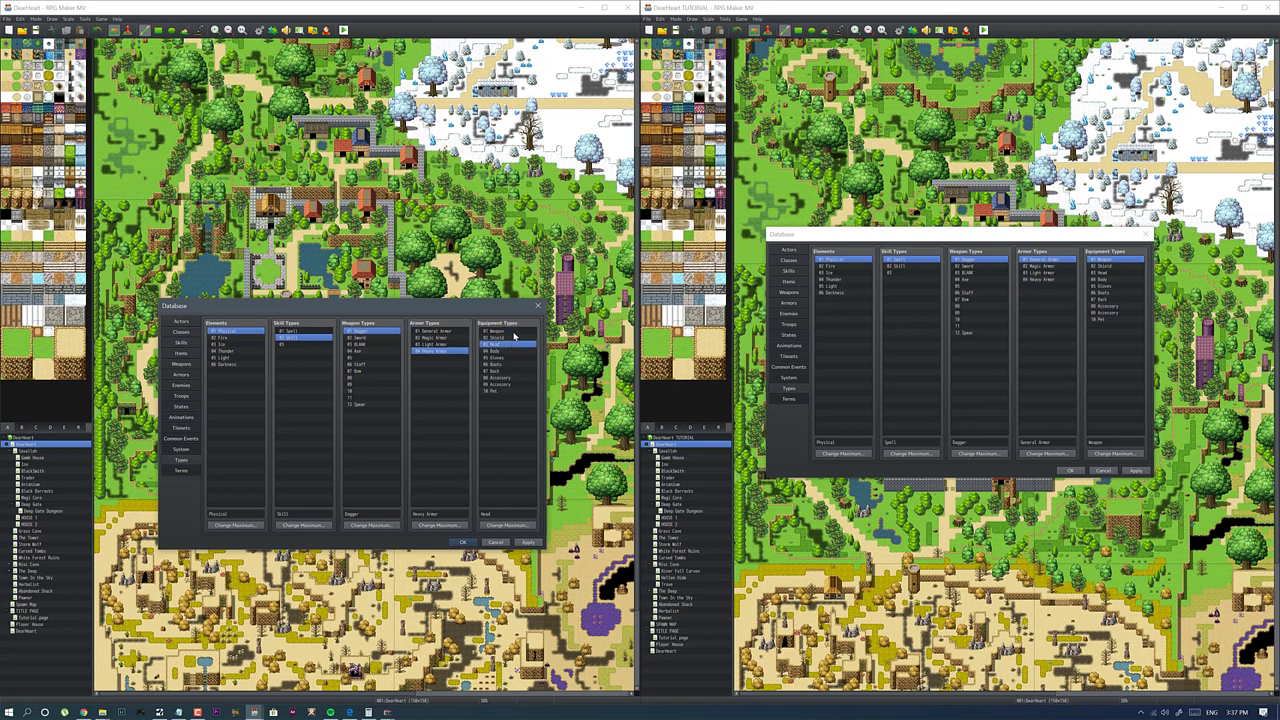
click(513, 332)
click(510, 345)
click(499, 391)
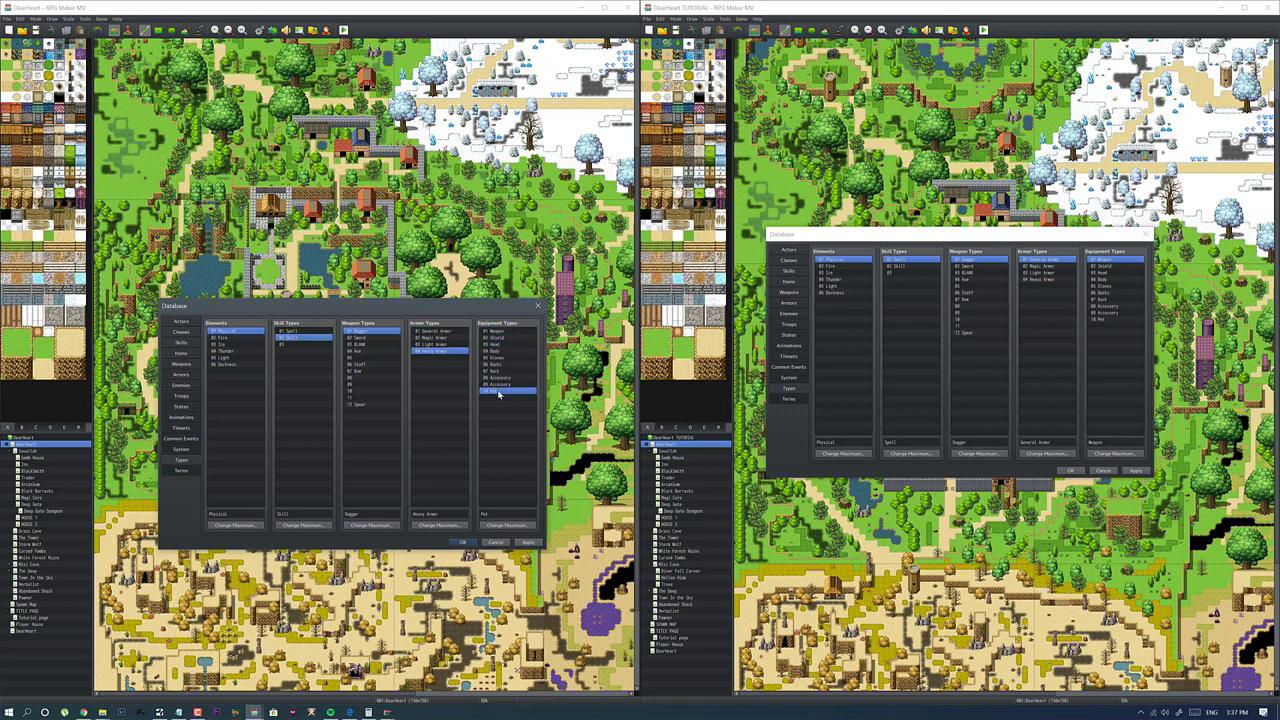
click(176, 469)
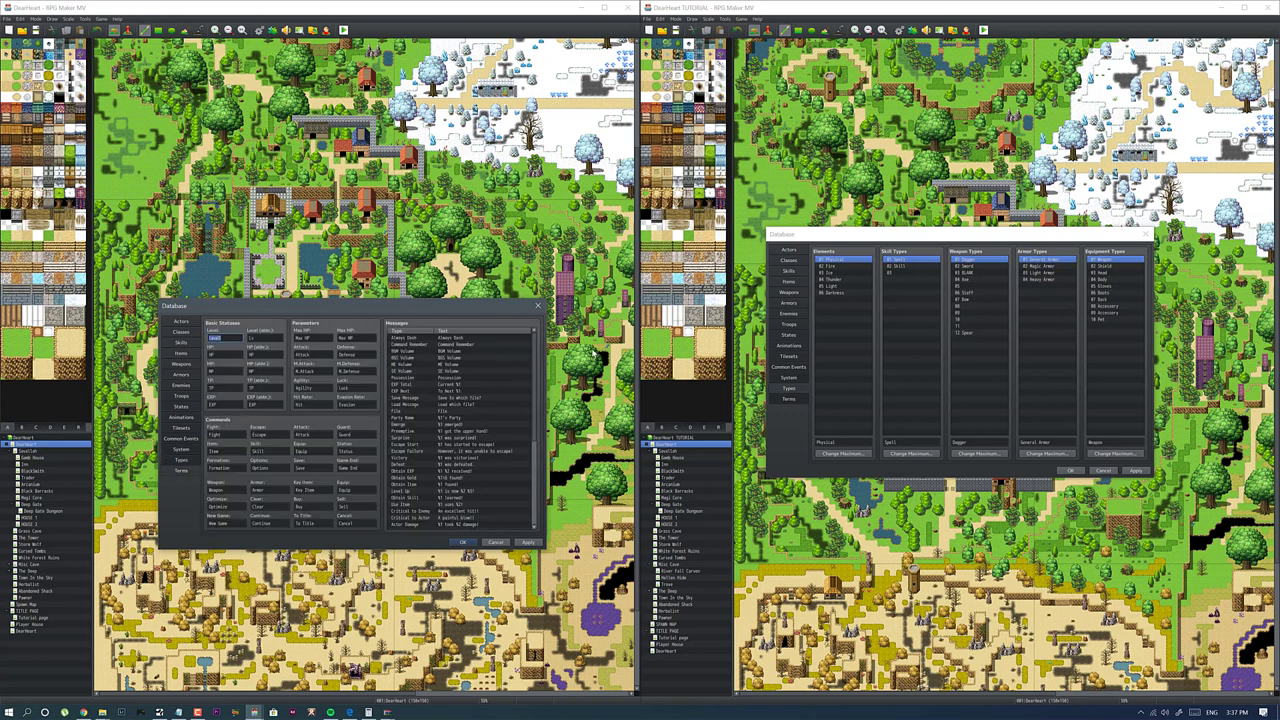
Step: Close both Databases, then check and close each project's Plugin Manager
click(476, 541)
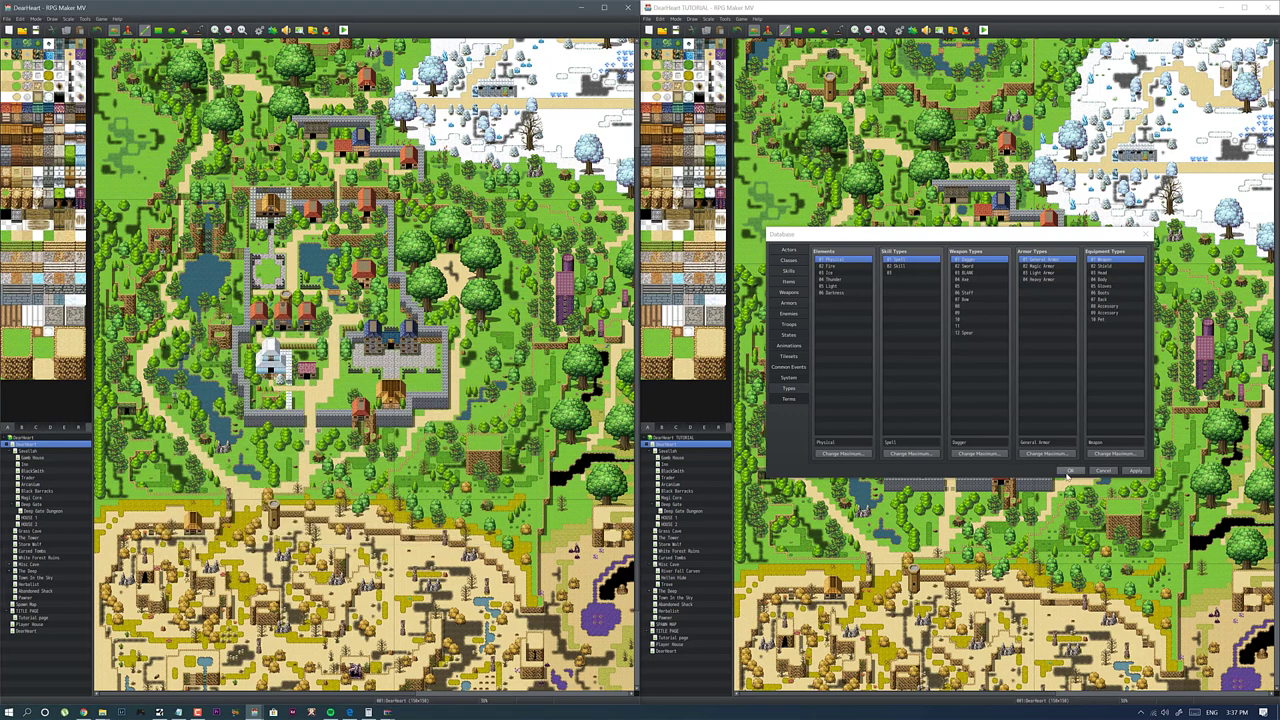
click(1069, 471)
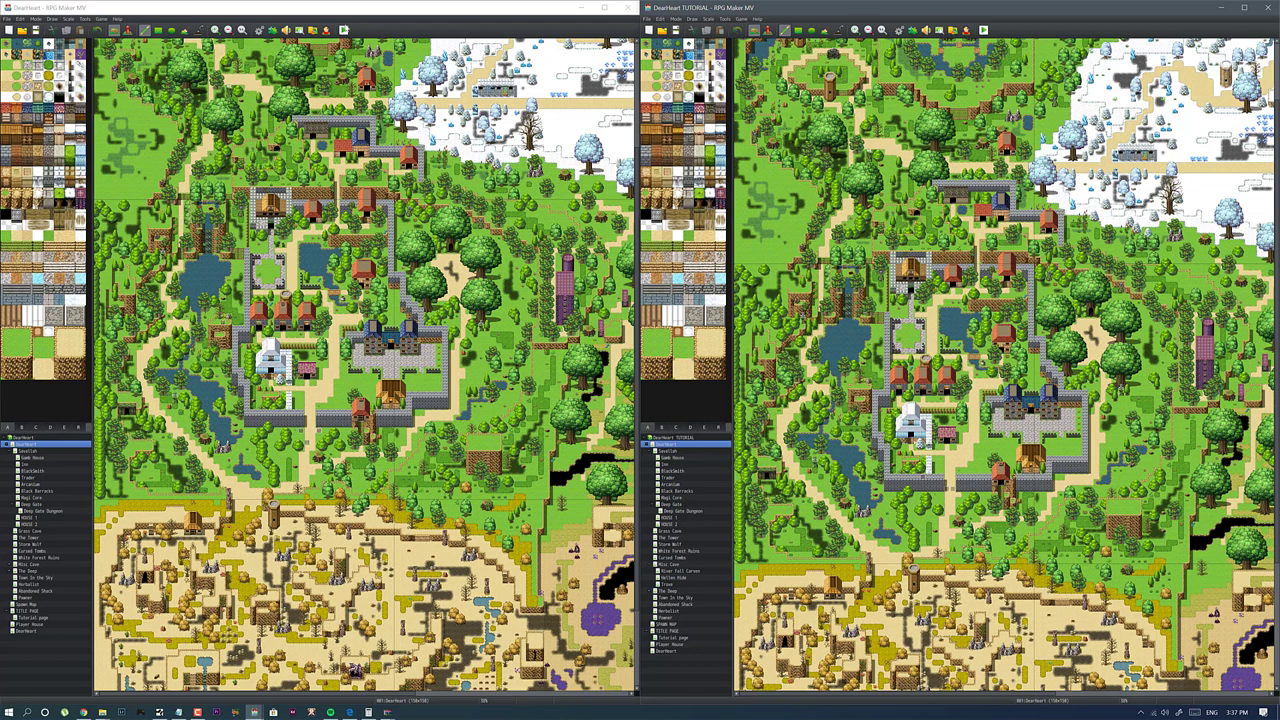
click(272, 31)
scroll(251, 344, down, 5)
click(437, 252)
scroll(440, 380, down, 3)
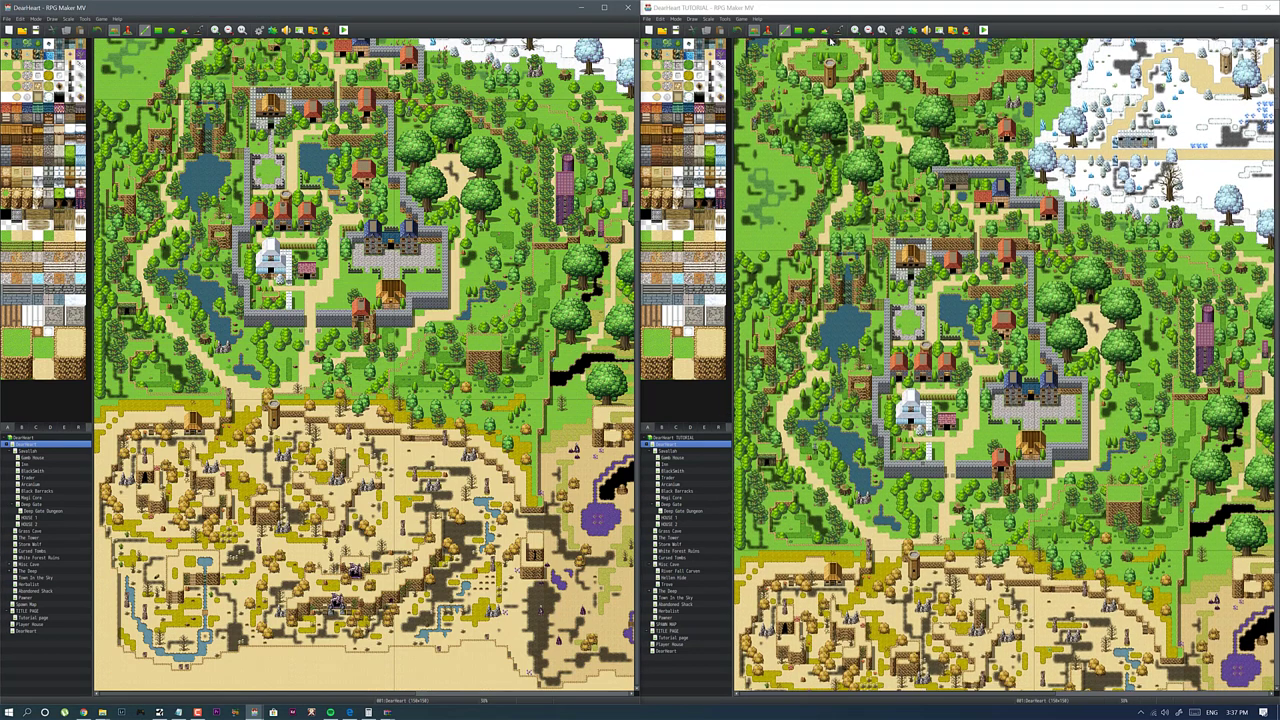
scroll(1000, 300, down, 3)
click(899, 31)
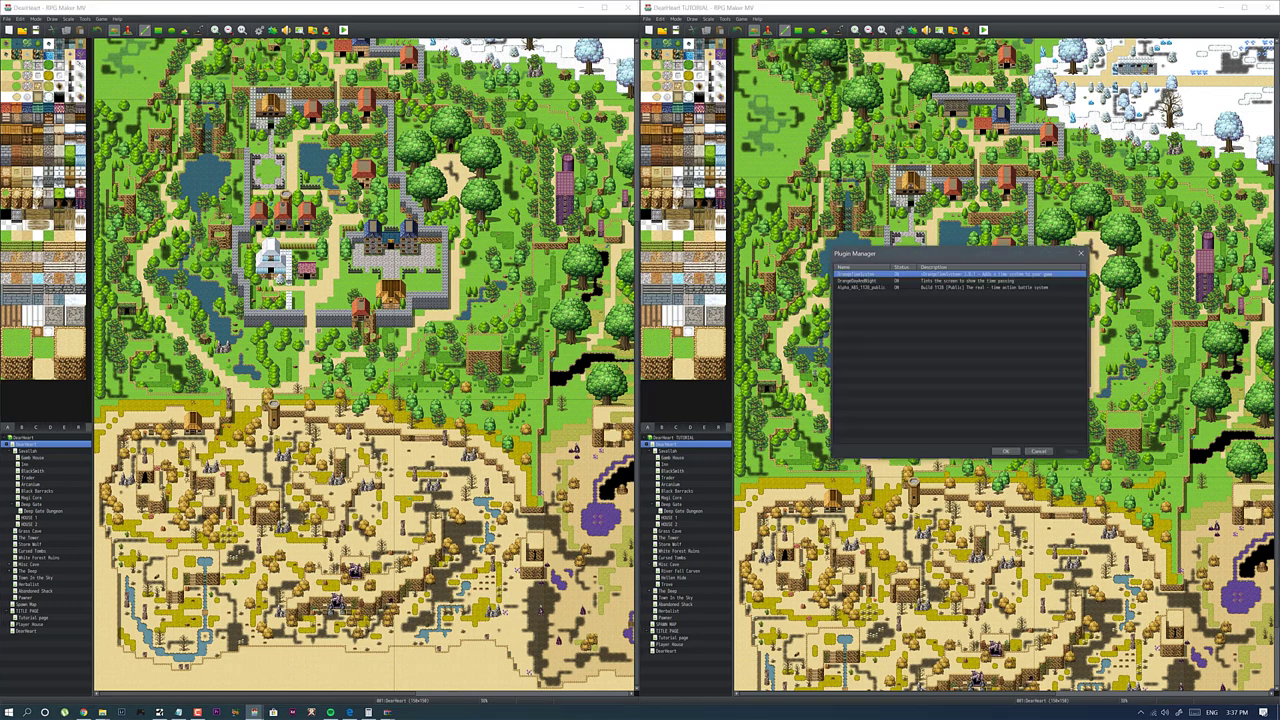
click(1082, 255)
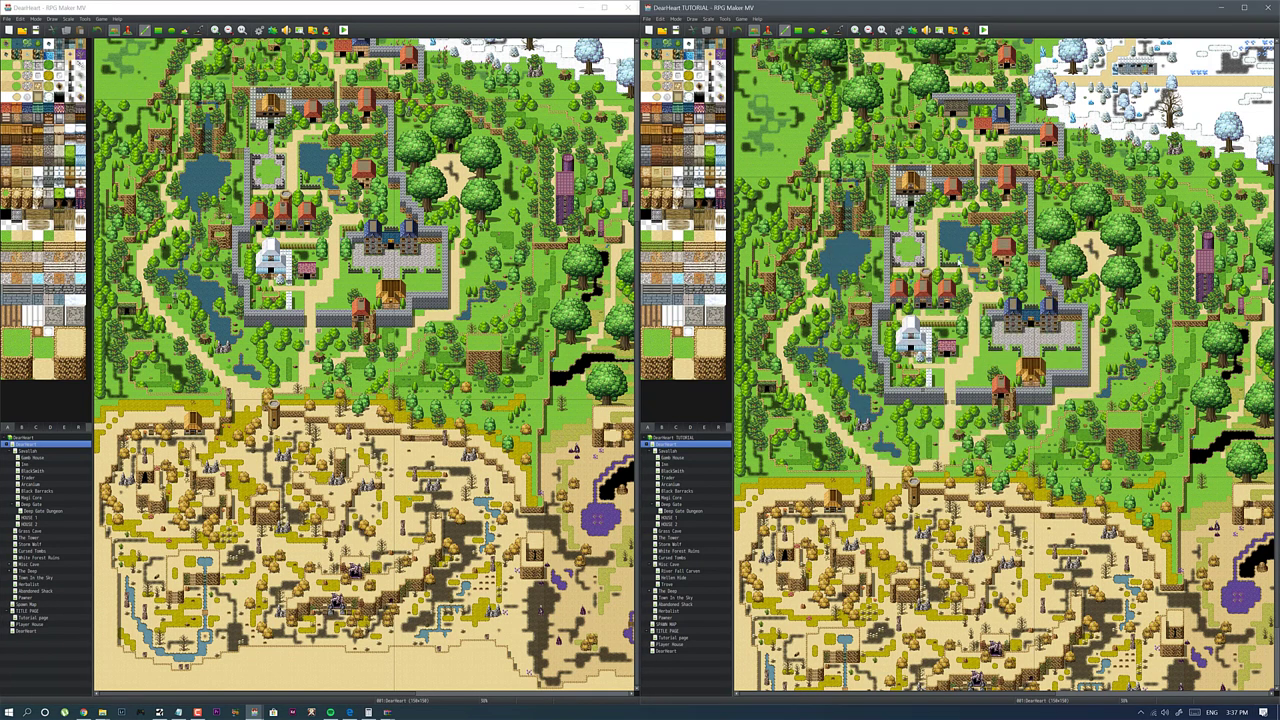